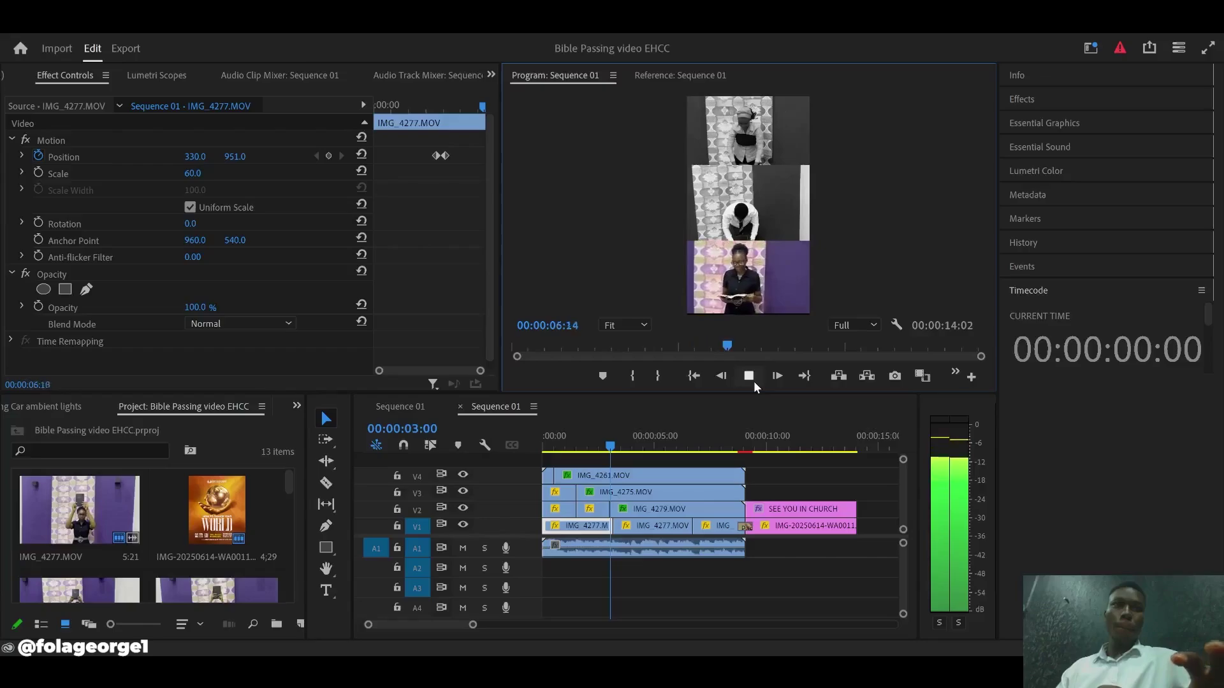
Stop the playback of Sequence 01 and return the playhead to the start of the timeline
{"action": "left_click", "coordinate": [754, 381]}
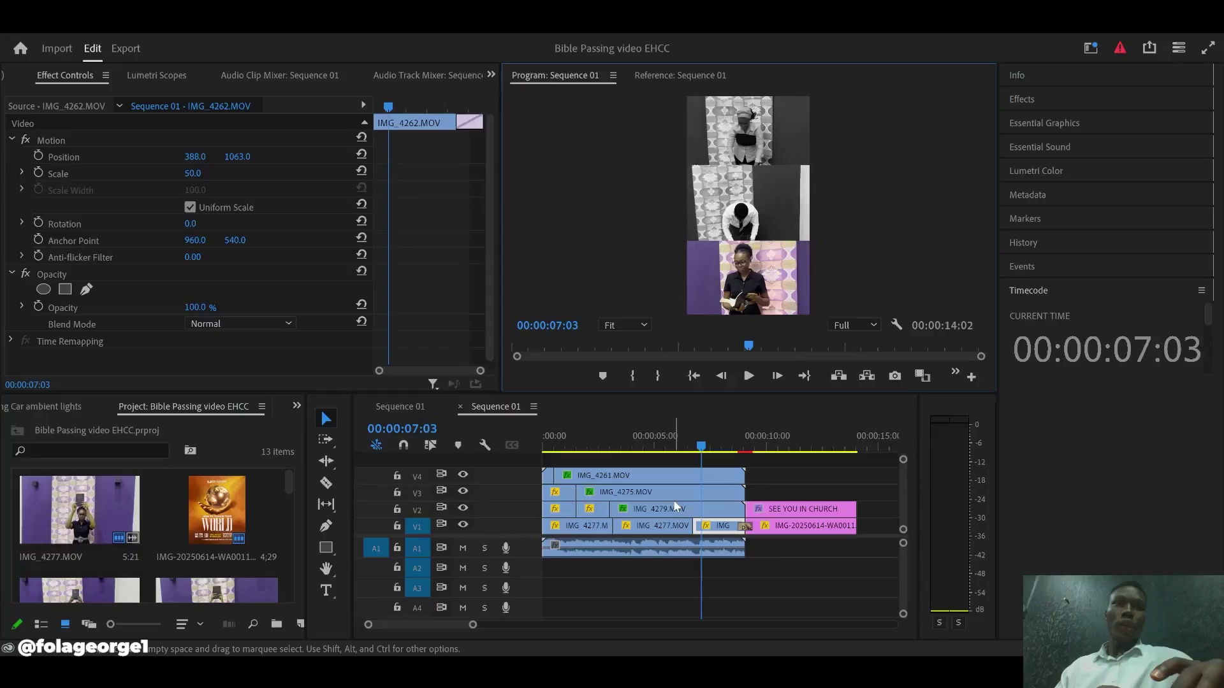
{"action": "left_click_drag", "start_coordinate": [699, 453], "coordinate": [526, 465]}
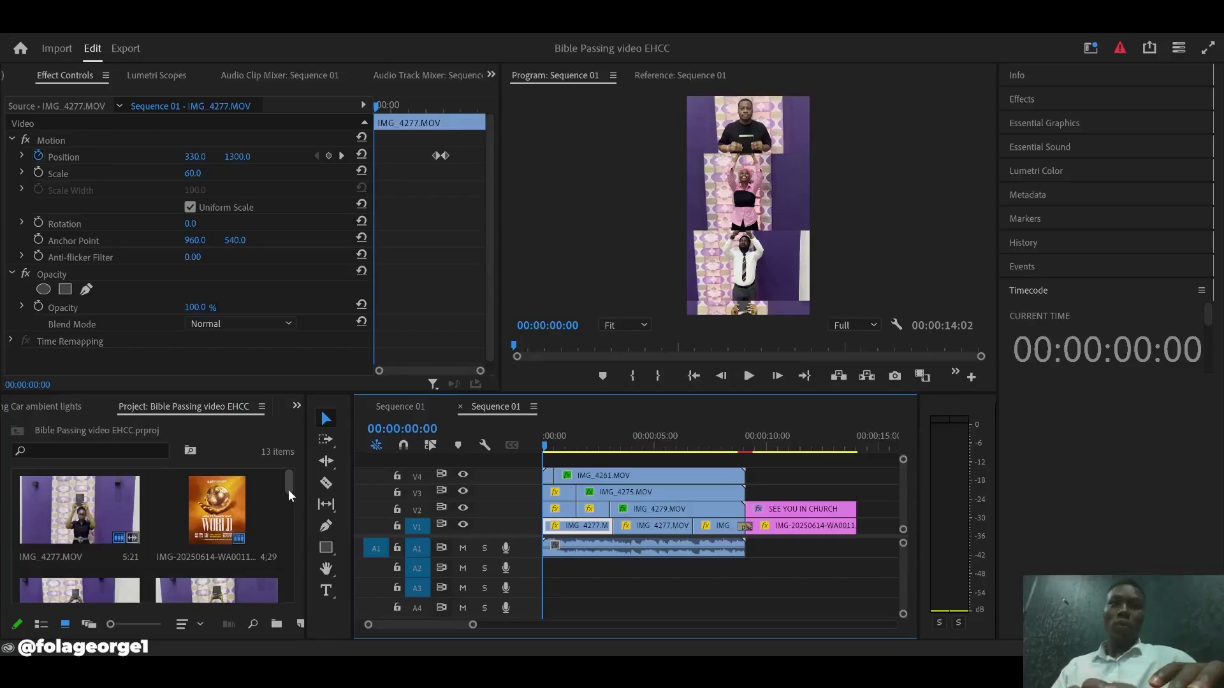
Find the clip IMG_4265.MOV in the project media, open it in the source monitor and play it
{"action": "mouse_move", "coordinate": [288, 489]}
{"action": "left_mouse_down"}
{"action": "mouse_move", "coordinate": [285, 584]}
{"action": "mouse_move", "coordinate": [285, 496]}
{"action": "left_mouse_up"}
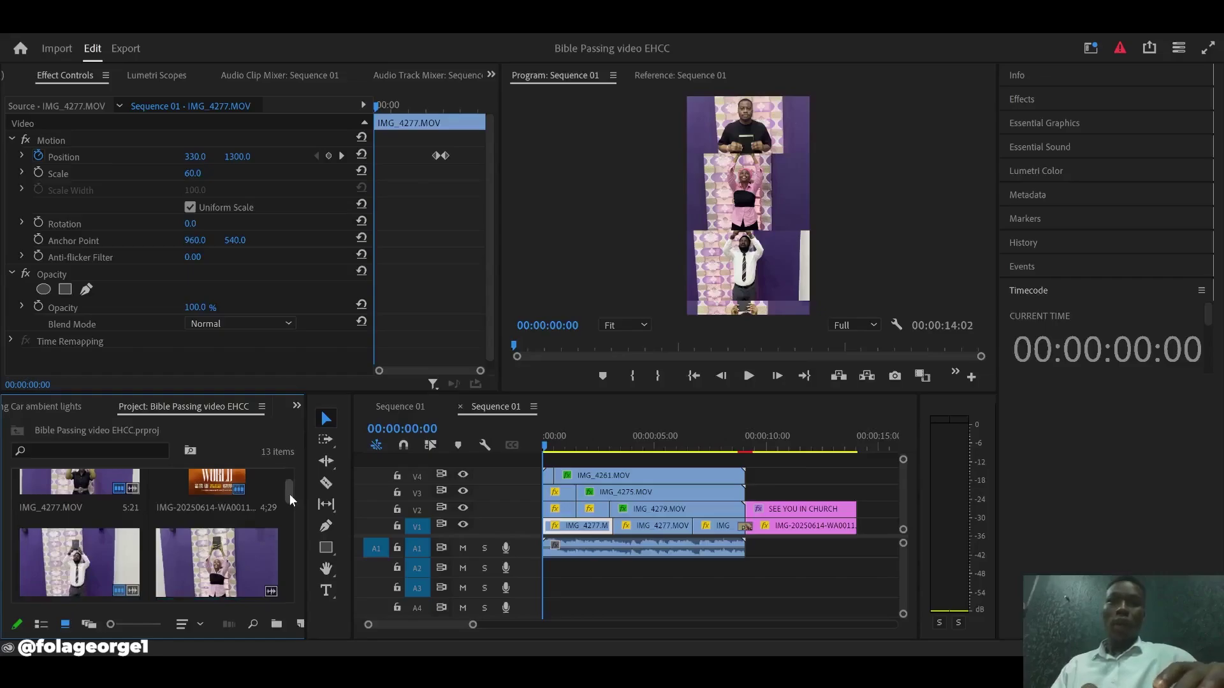
{"action": "mouse_move", "coordinate": [289, 494]}
{"action": "left_mouse_down"}
{"action": "mouse_move", "coordinate": [288, 479]}
{"action": "mouse_move", "coordinate": [289, 510]}
{"action": "mouse_move", "coordinate": [290, 495]}
{"action": "mouse_move", "coordinate": [278, 511]}
{"action": "left_mouse_up"}
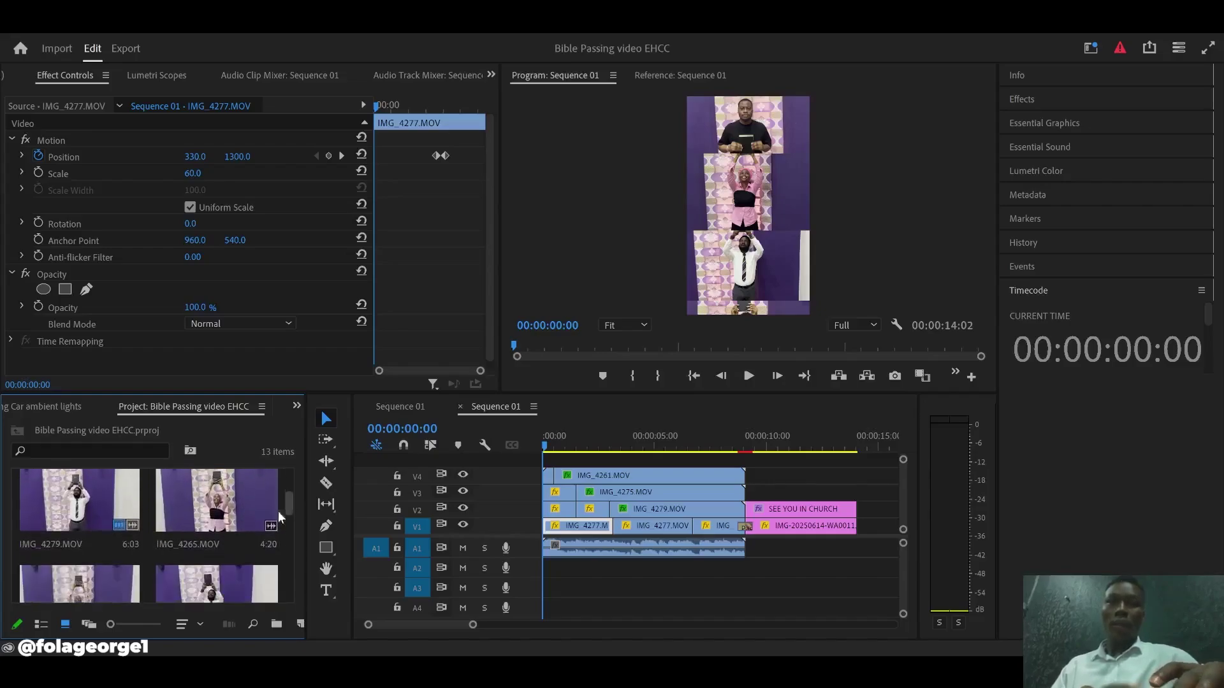
{"action": "left_click", "coordinate": [211, 524]}
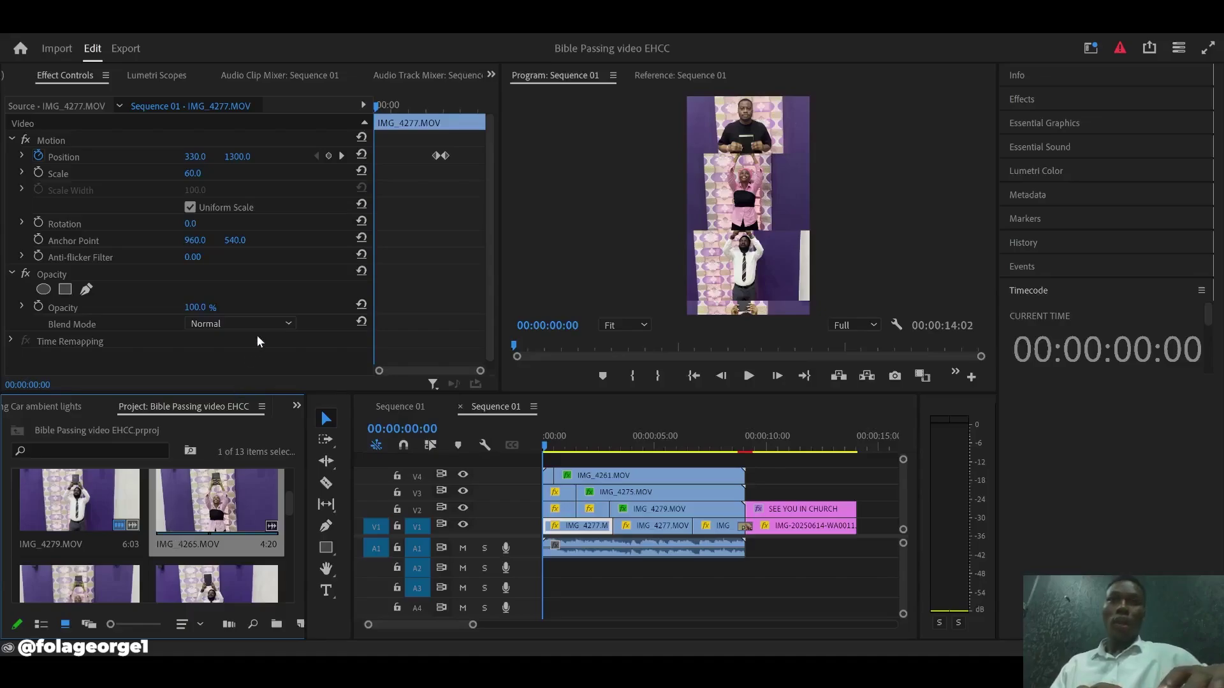
{"action": "double_click", "coordinate": [251, 525]}
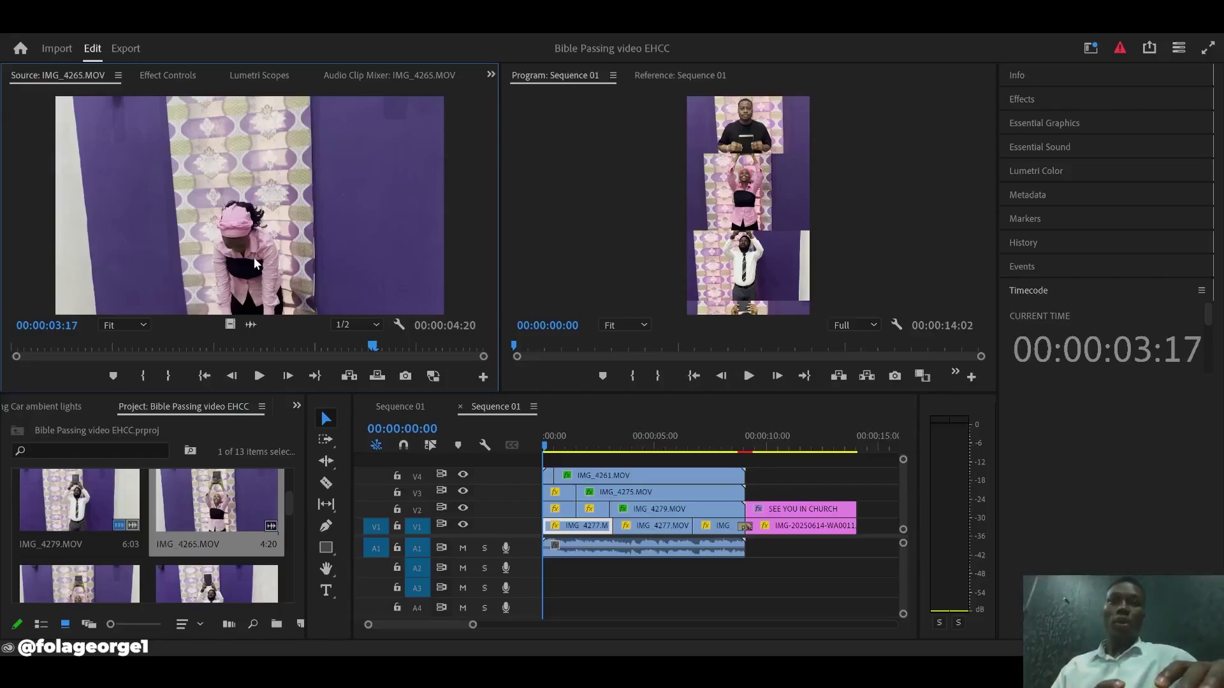
{"action": "left_click", "coordinate": [258, 376]}
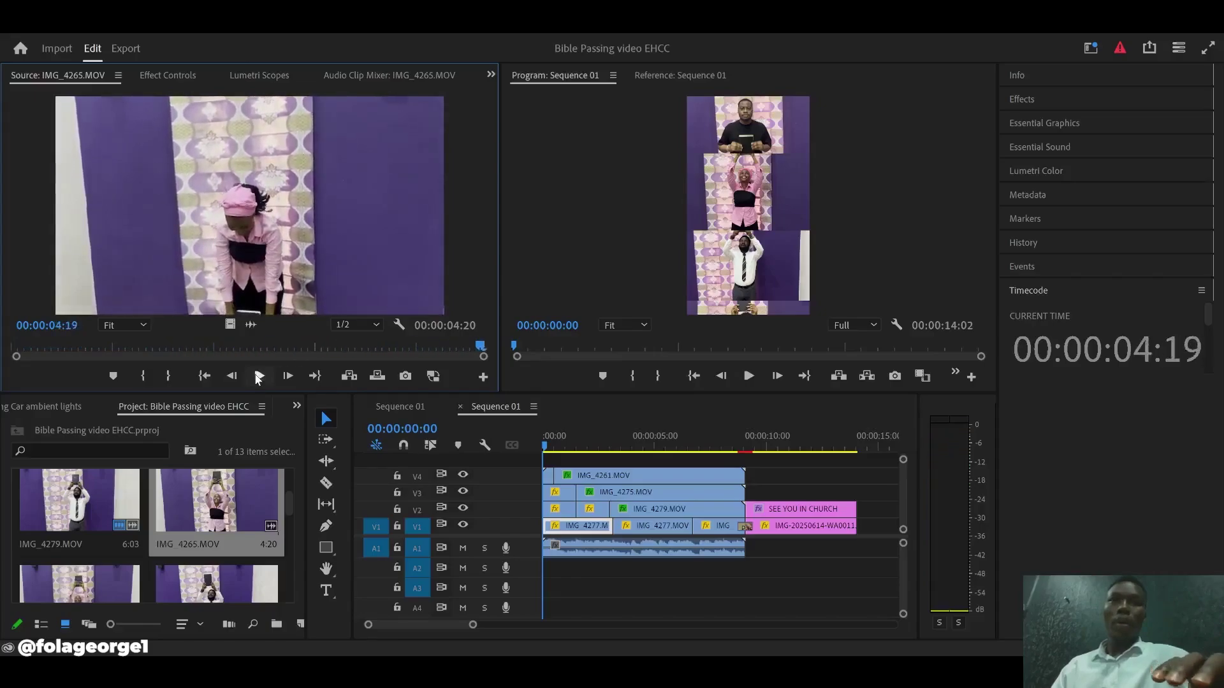
{"action": "left_click", "coordinate": [259, 376]}
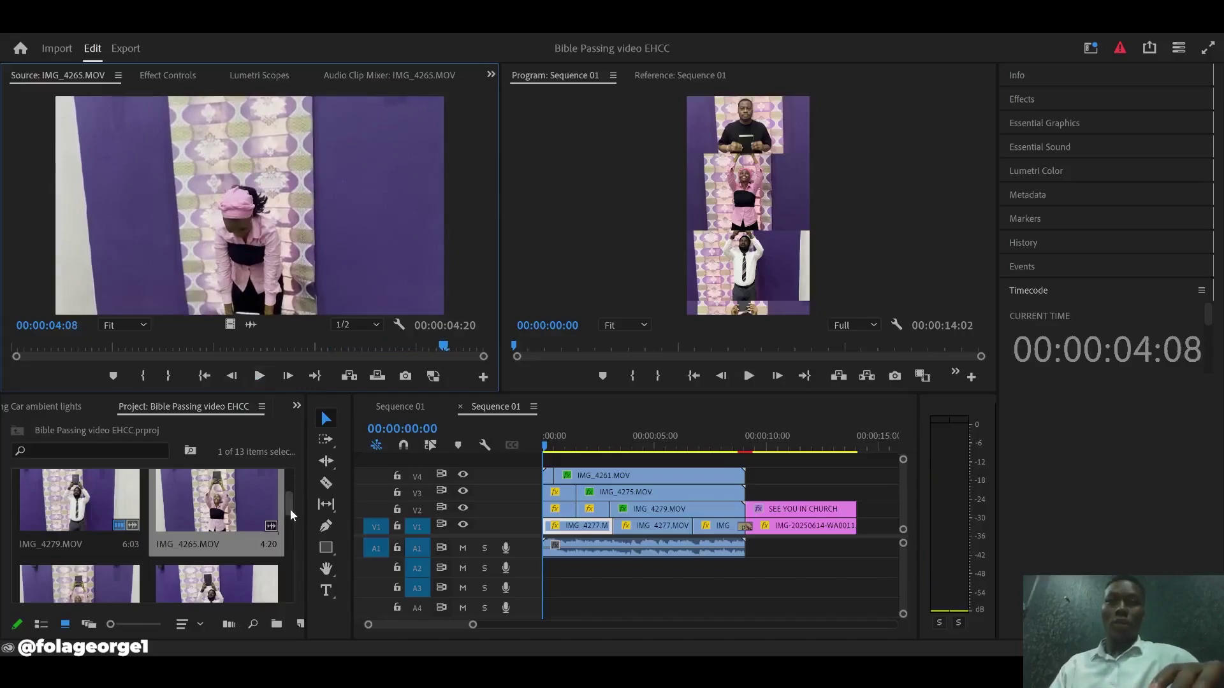
Preview the source footage of the man holding the Bible in IMG_4269.MOV and IMG_4261.MOV
{"action": "left_click_drag", "start_coordinate": [290, 510], "coordinate": [288, 544]}
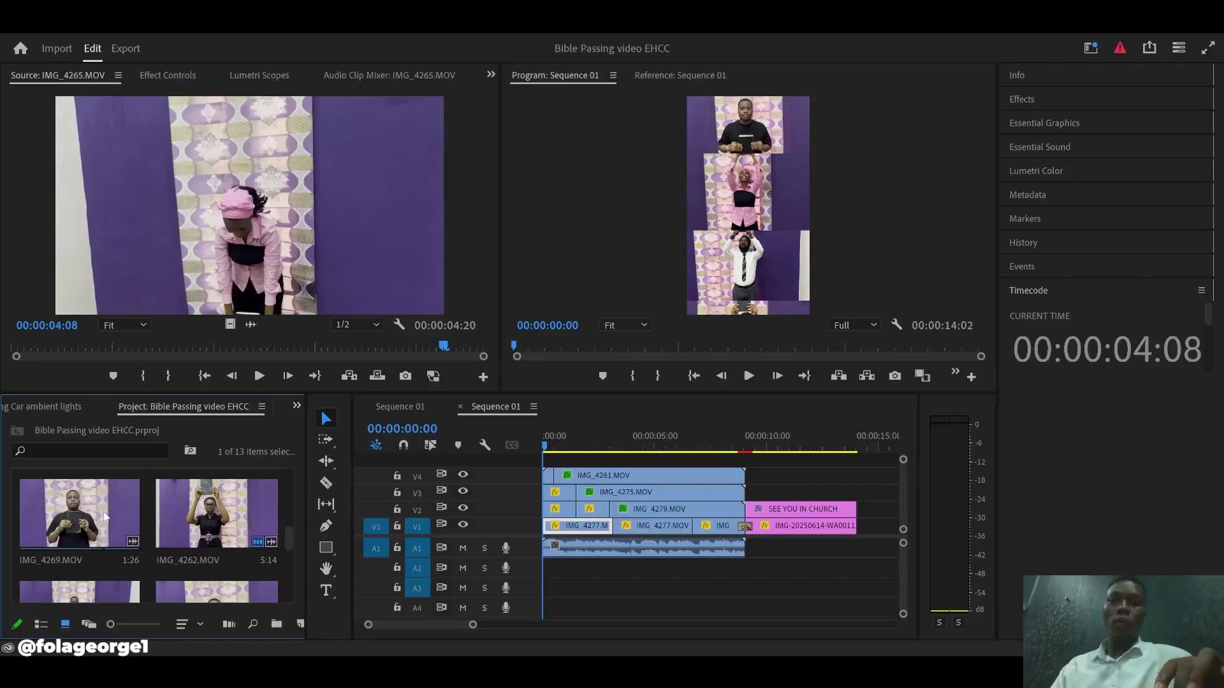
{"action": "left_click", "coordinate": [105, 516]}
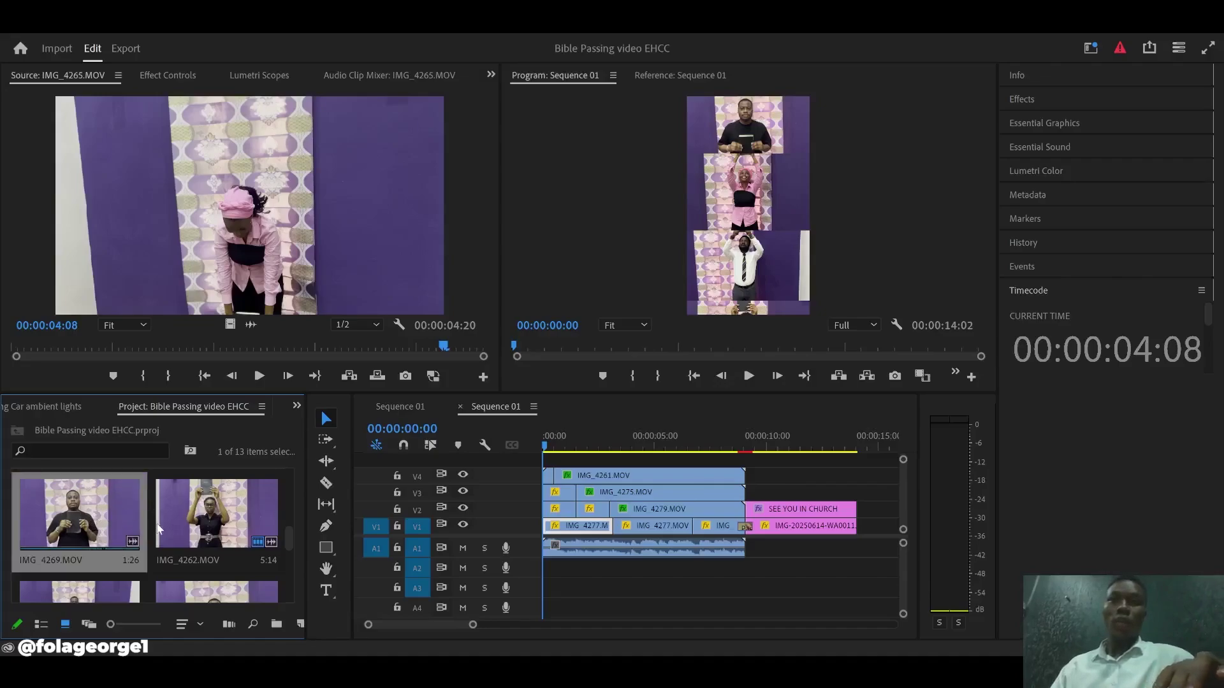
{"action": "double_click", "coordinate": [127, 517]}
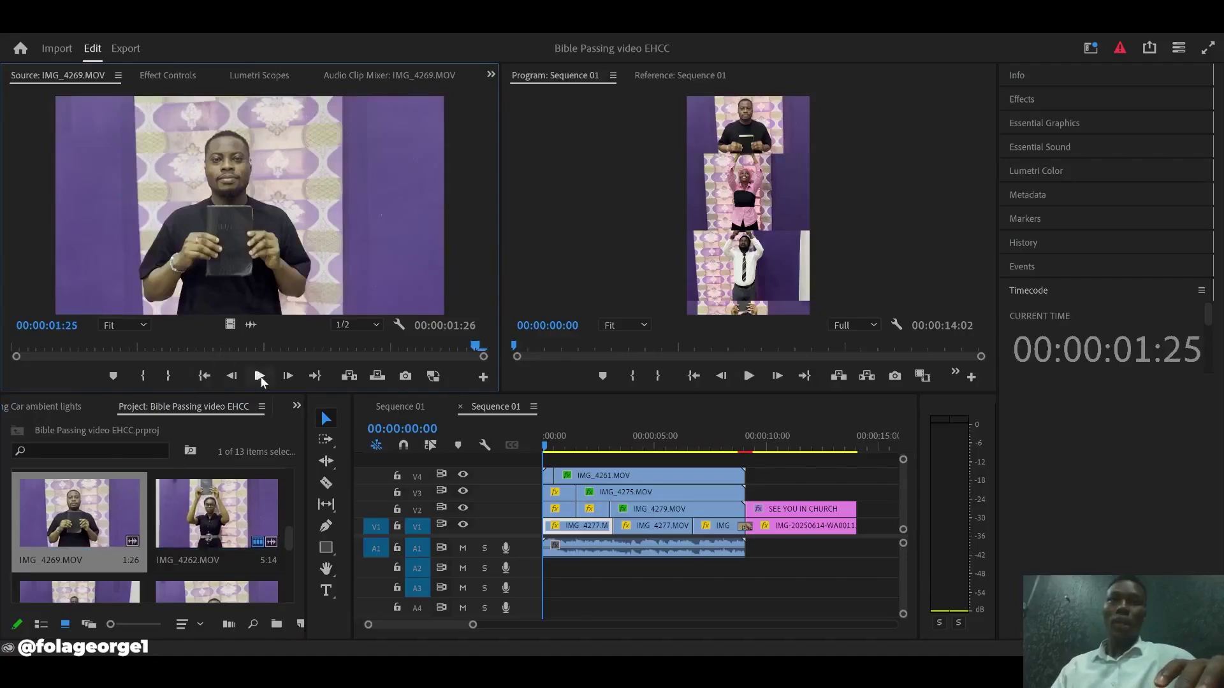
{"action": "left_click", "coordinate": [260, 376]}
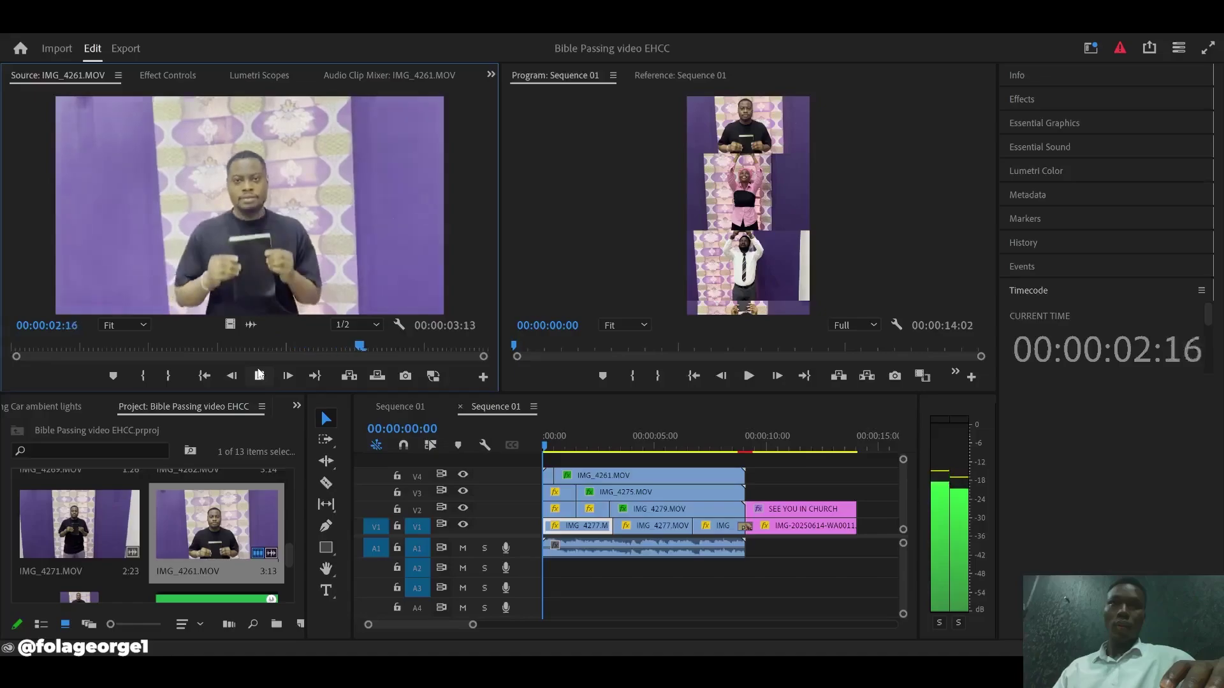
Open the clip IMG_4271.MOV in the source monitor and play it through
{"action": "left_click", "coordinate": [81, 530]}
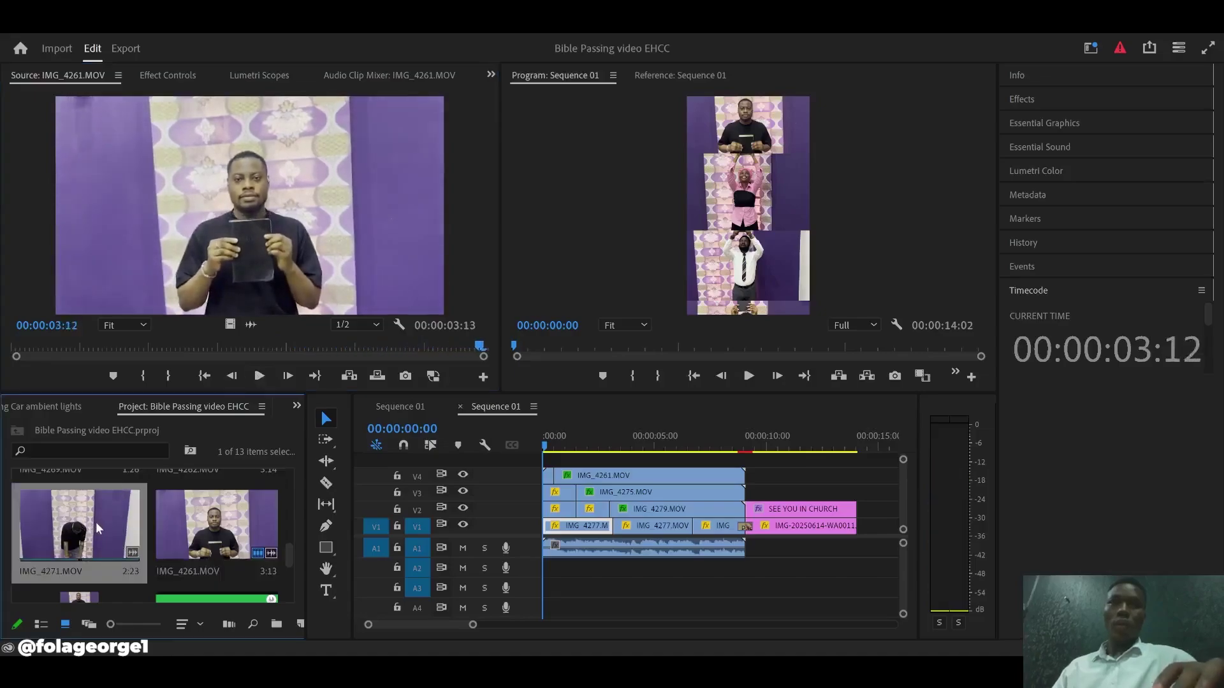
{"action": "double_click", "coordinate": [96, 529]}
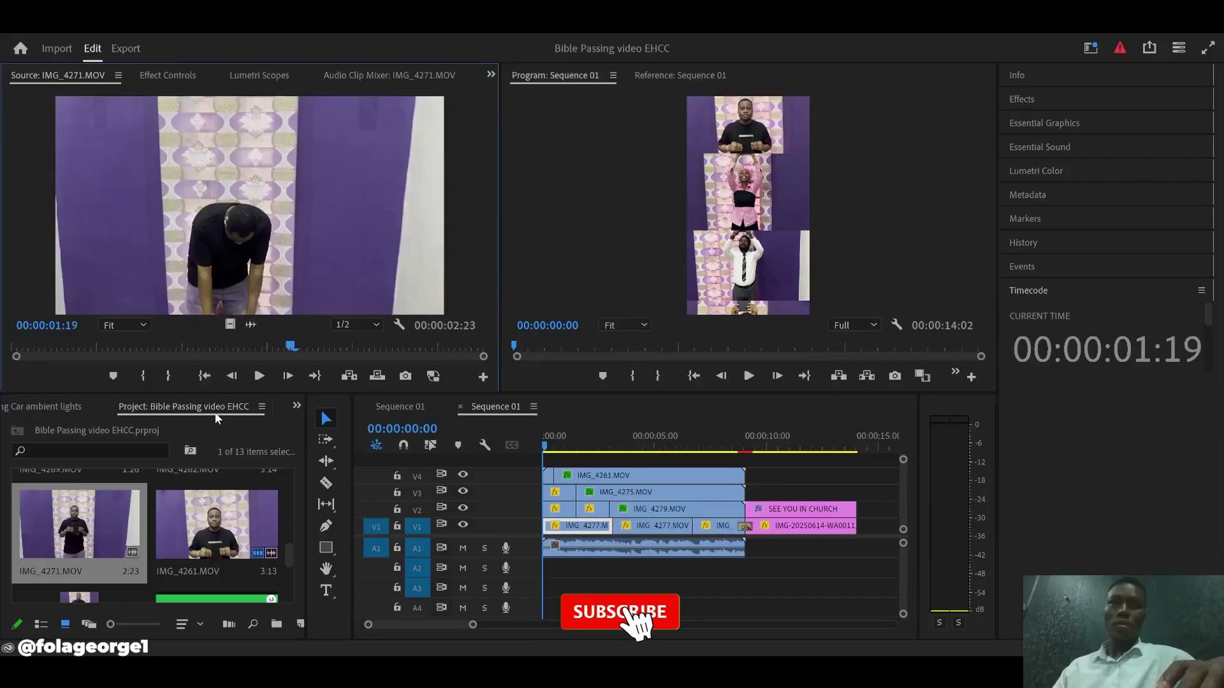
{"action": "left_click", "coordinate": [259, 376]}
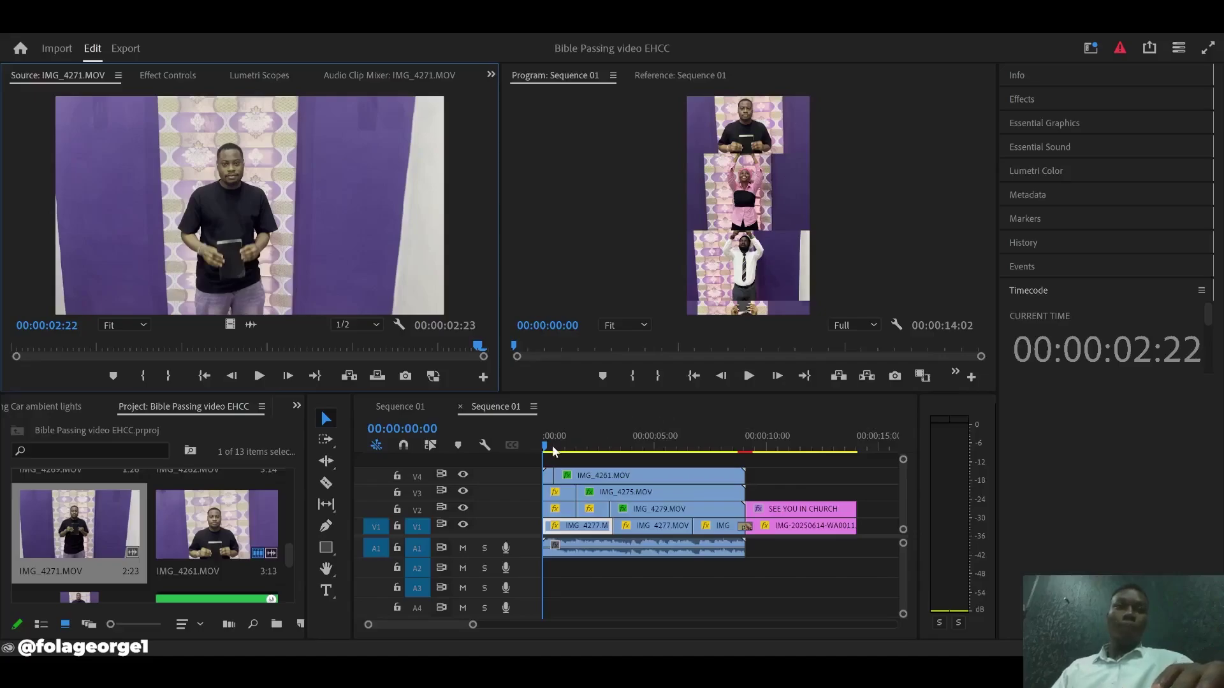
Inspect the layered clips on the Sequence 01 timeline and return the playhead to the start
{"action": "mouse_move", "coordinate": [290, 553]}
{"action": "left_mouse_down"}
{"action": "mouse_move", "coordinate": [292, 587]}
{"action": "mouse_move", "coordinate": [290, 548]}
{"action": "left_mouse_up"}
{"action": "left_click", "coordinate": [621, 421]}
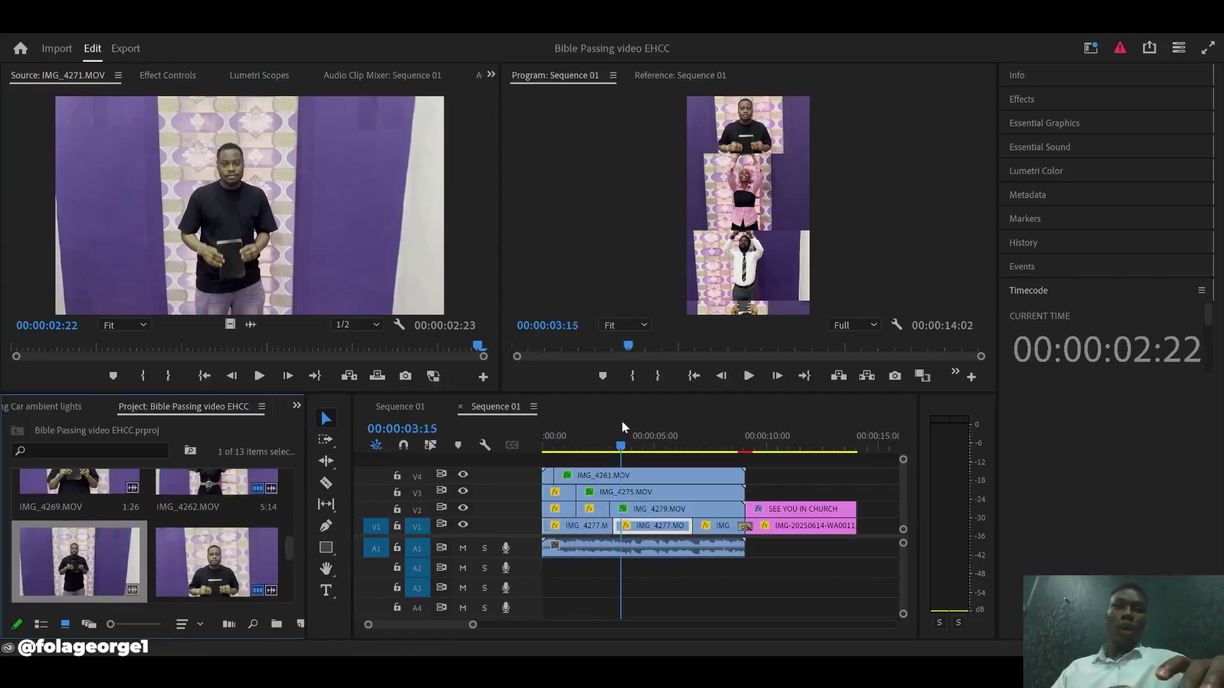
{"action": "key", "text": "="}
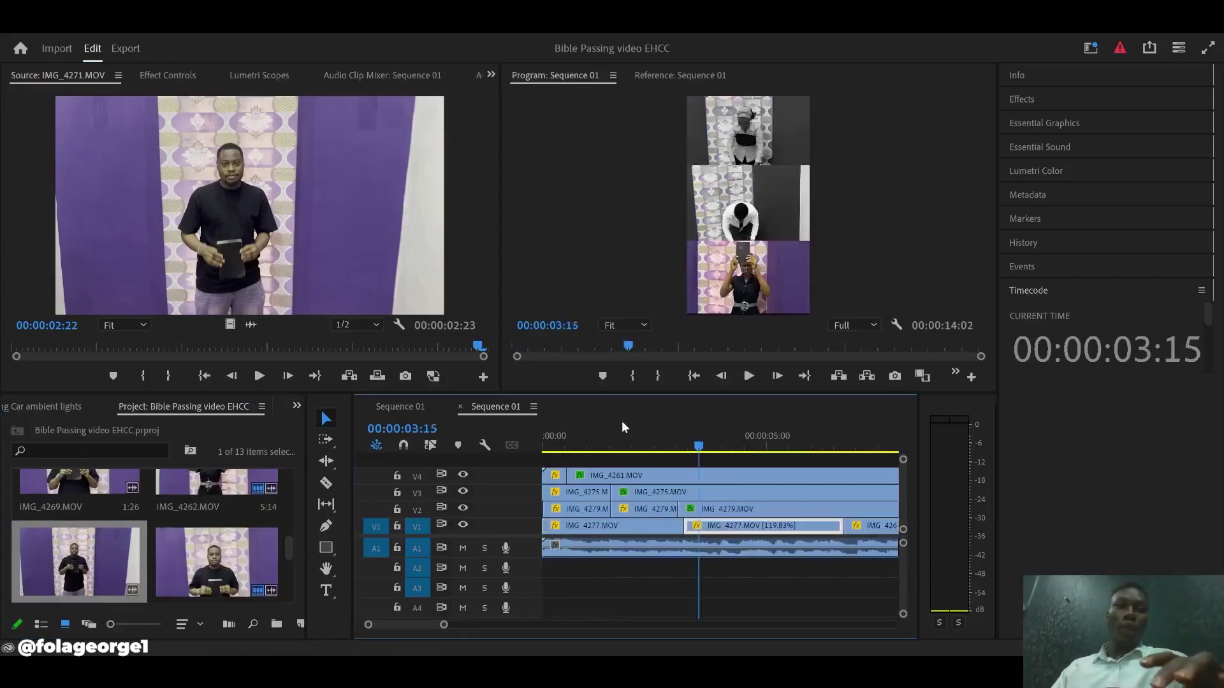
{"action": "key", "text": "minus"}
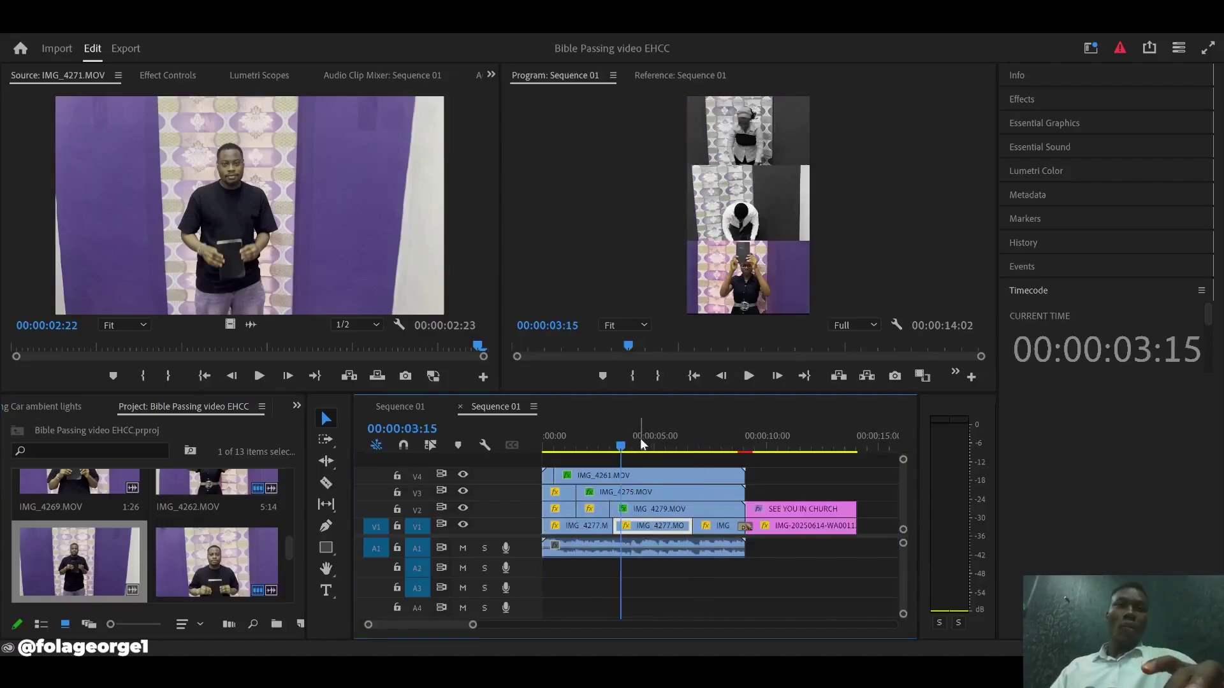
{"action": "left_click_drag", "start_coordinate": [622, 448], "coordinate": [508, 453]}
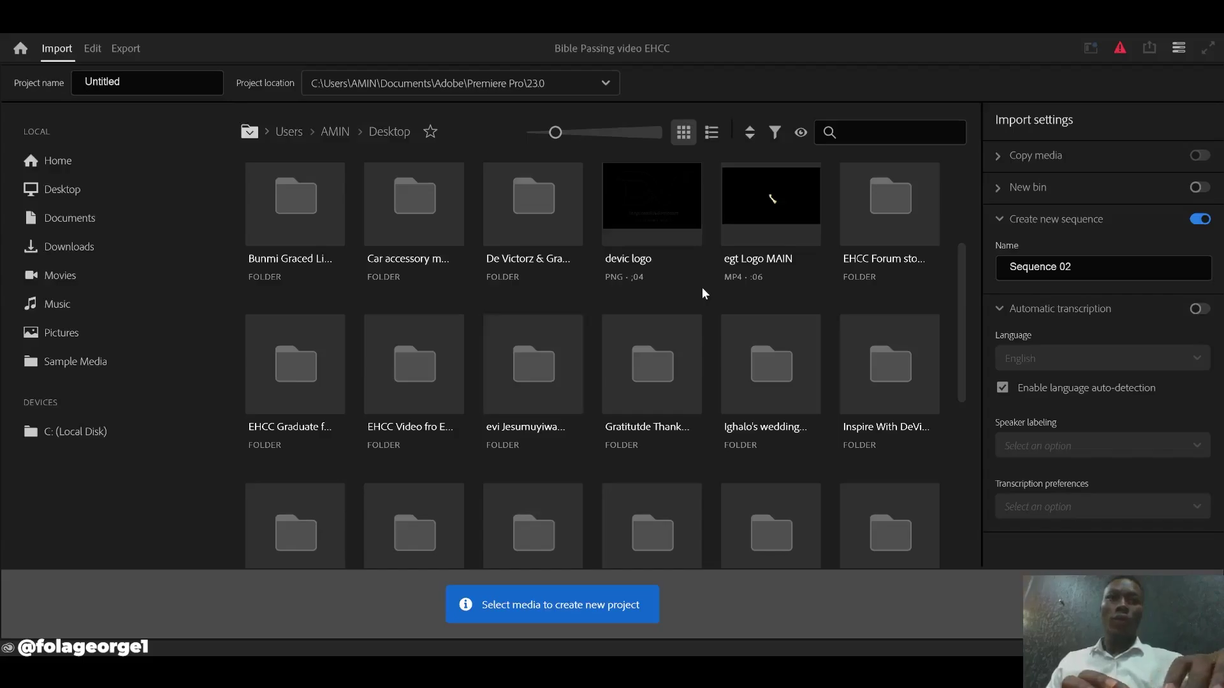
Create a new project named "Bible passing purple video" with the "EHCC Video fro E..." folder from the Desktop as its imported media
{"action": "left_click", "coordinate": [403, 361]}
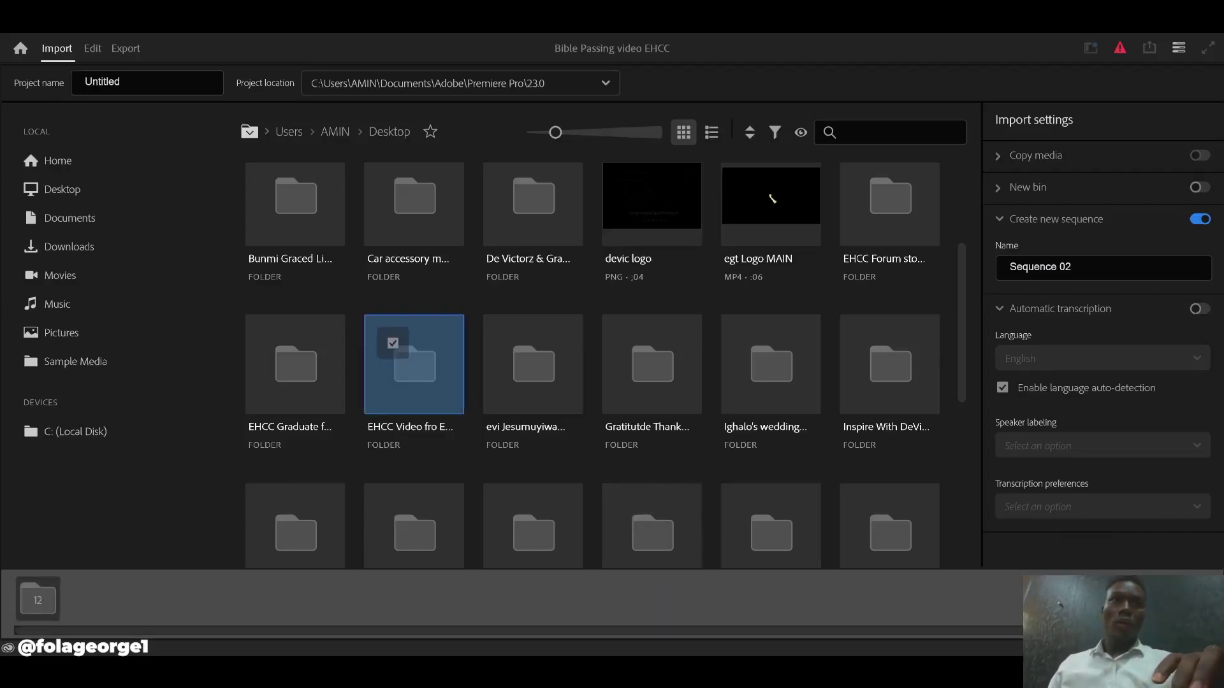
{"action": "left_click", "coordinate": [1175, 599]}
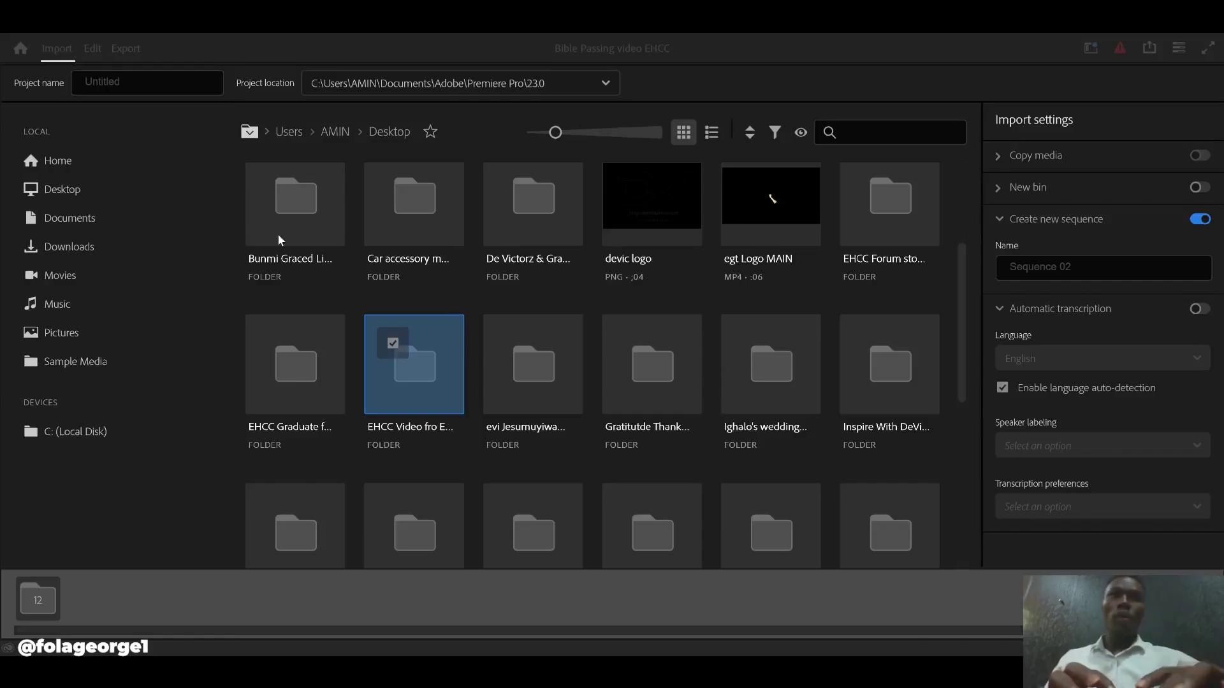
{"action": "left_click", "coordinate": [137, 83]}
{"action": "left_click_drag", "start_coordinate": [137, 83], "coordinate": [75, 82]}
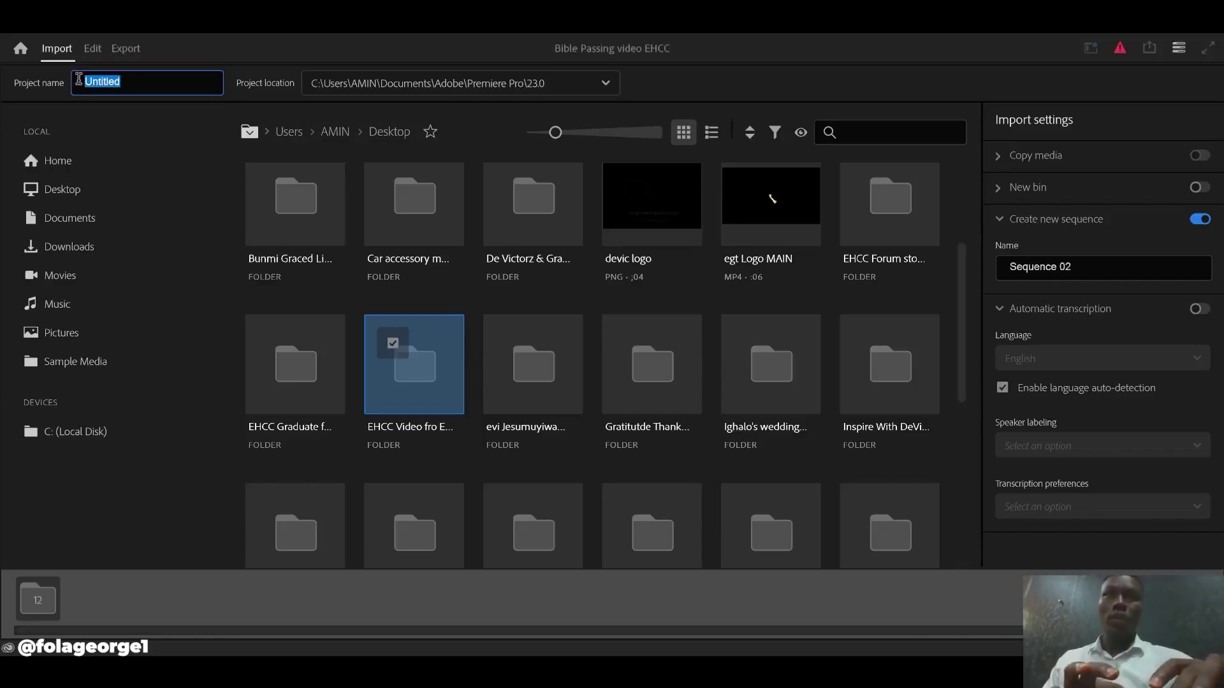
{"action": "key", "text": "BackSpace"}
{"action": "type", "text": "Bible"}
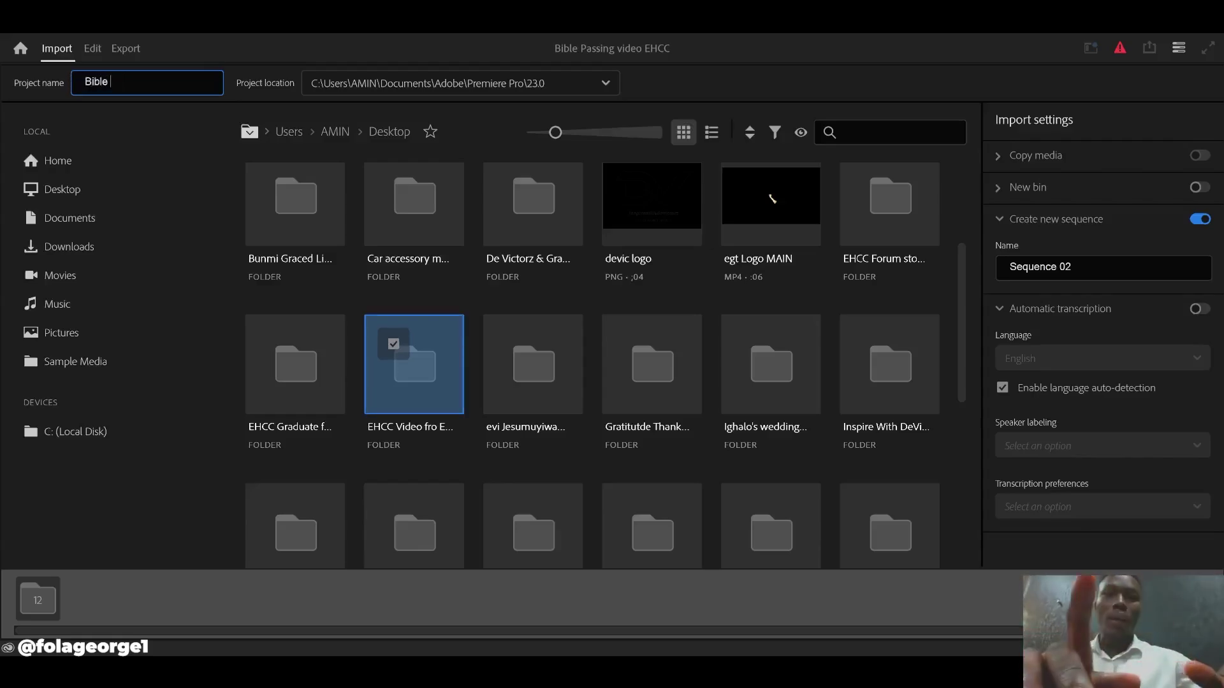
{"action": "type", "text": " passing"}
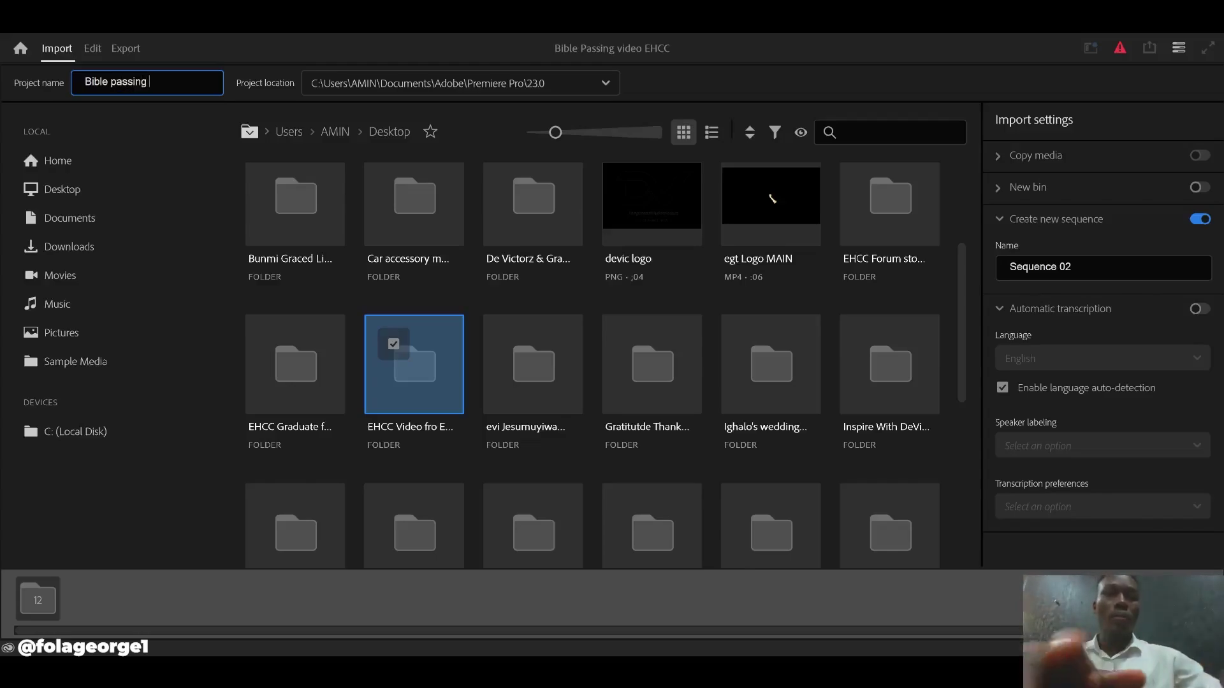
{"action": "type", "text": " purple video"}
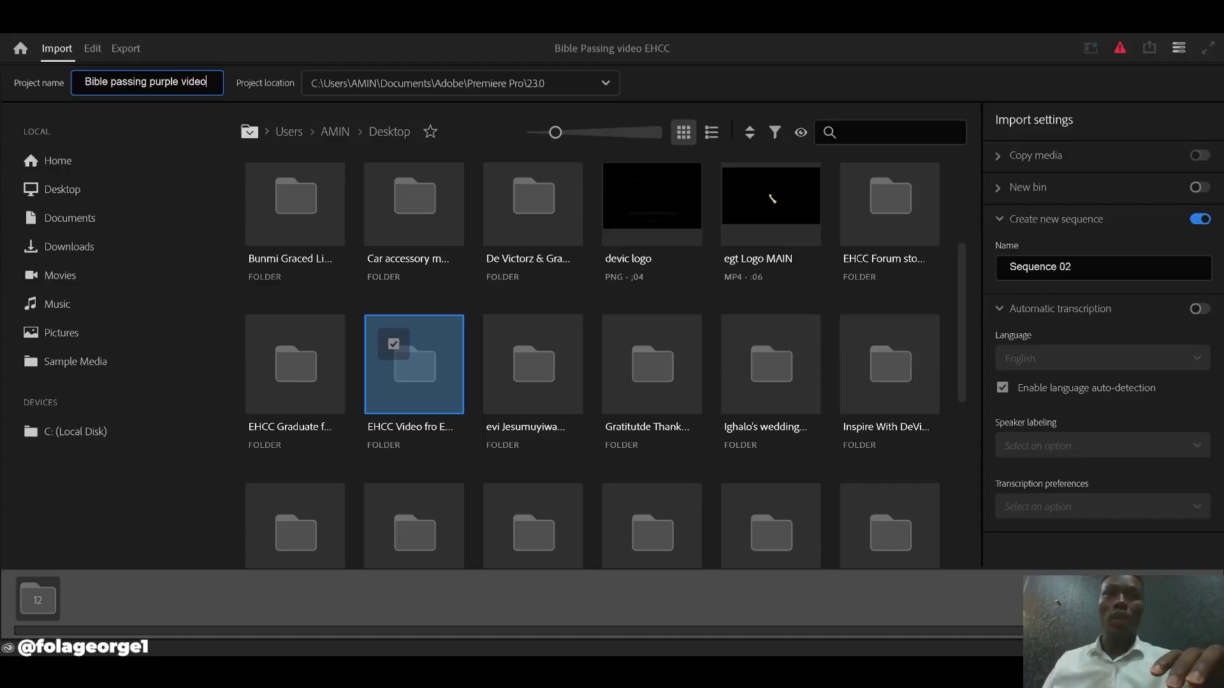
{"action": "key", "text": "ctrl+a"}
{"action": "key", "text": "Return"}
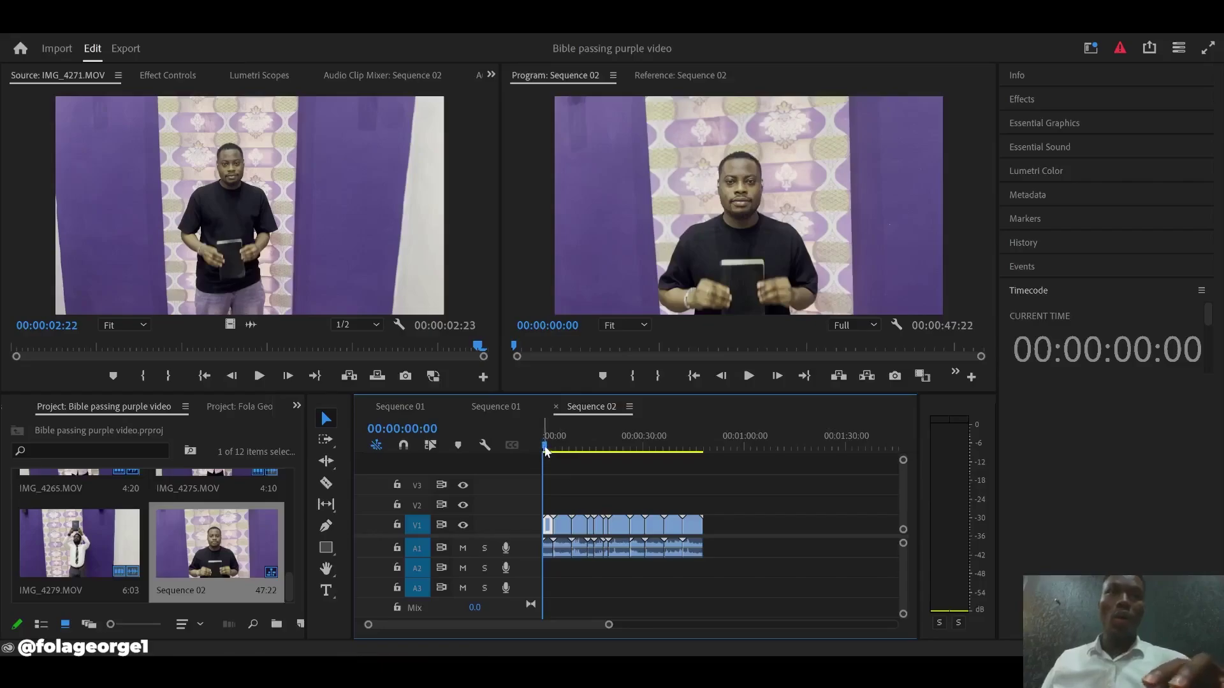
Scrub through Sequence 02 and look over the imported clips on the timeline and in the project
{"action": "left_click_drag", "start_coordinate": [545, 450], "coordinate": [621, 446]}
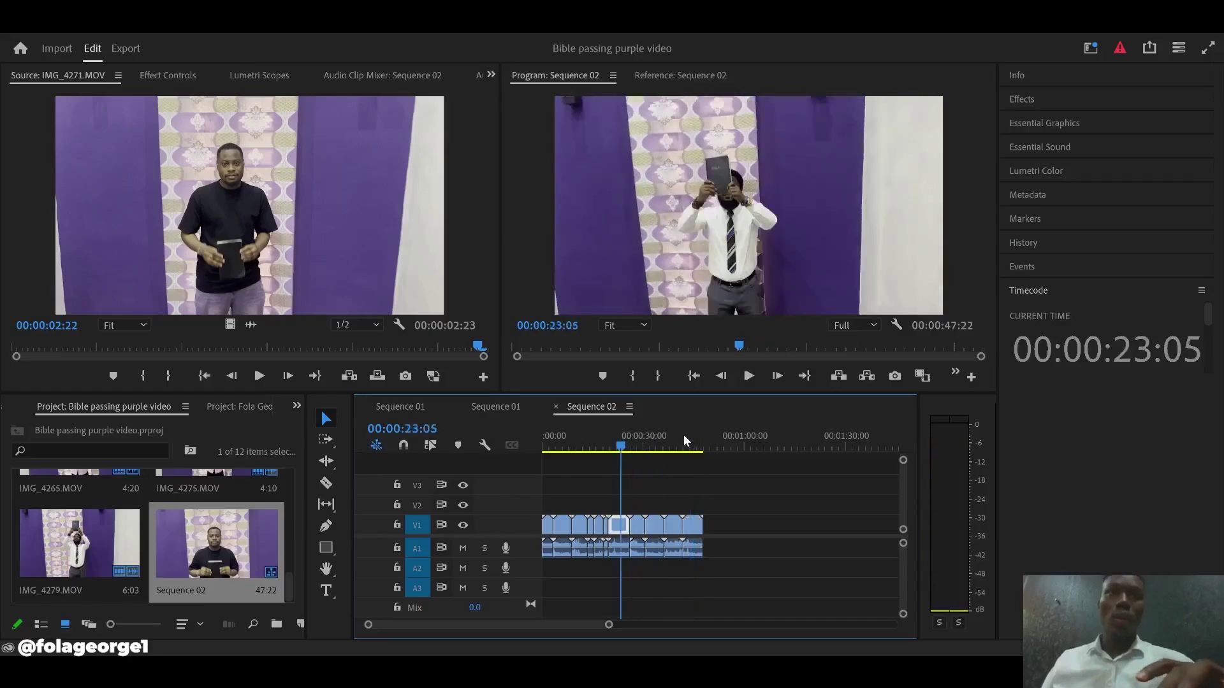
{"action": "key", "text": "equal"}
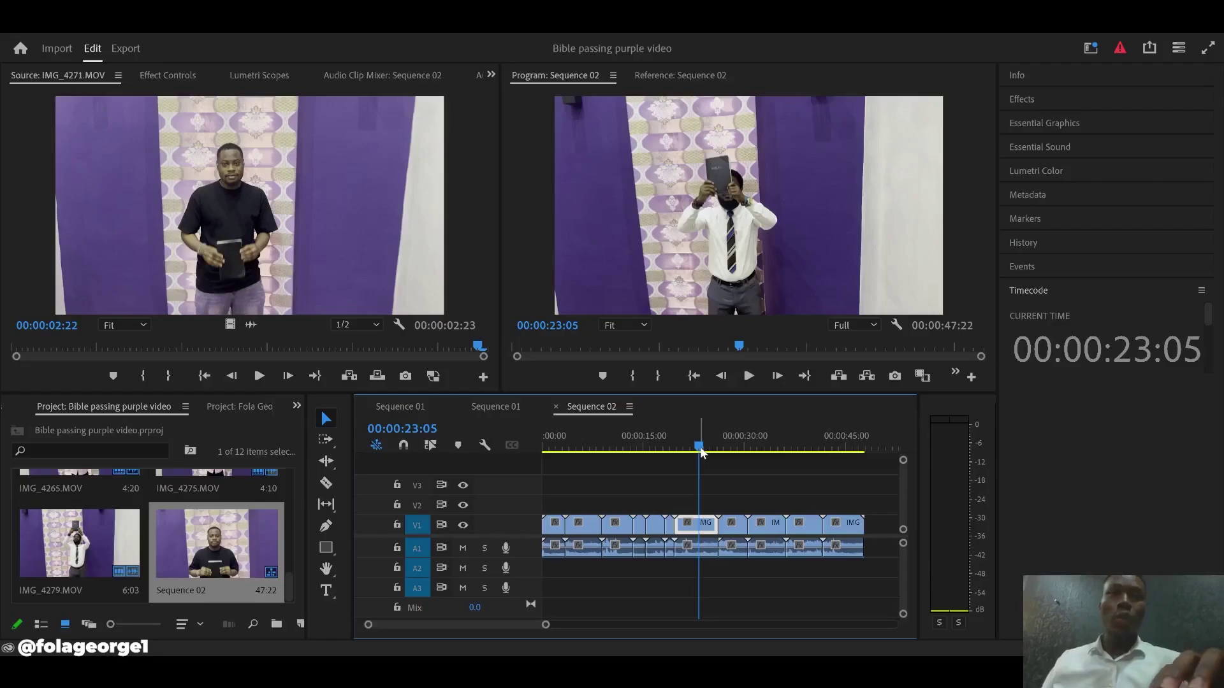
{"action": "left_click_drag", "start_coordinate": [699, 446], "coordinate": [545, 488]}
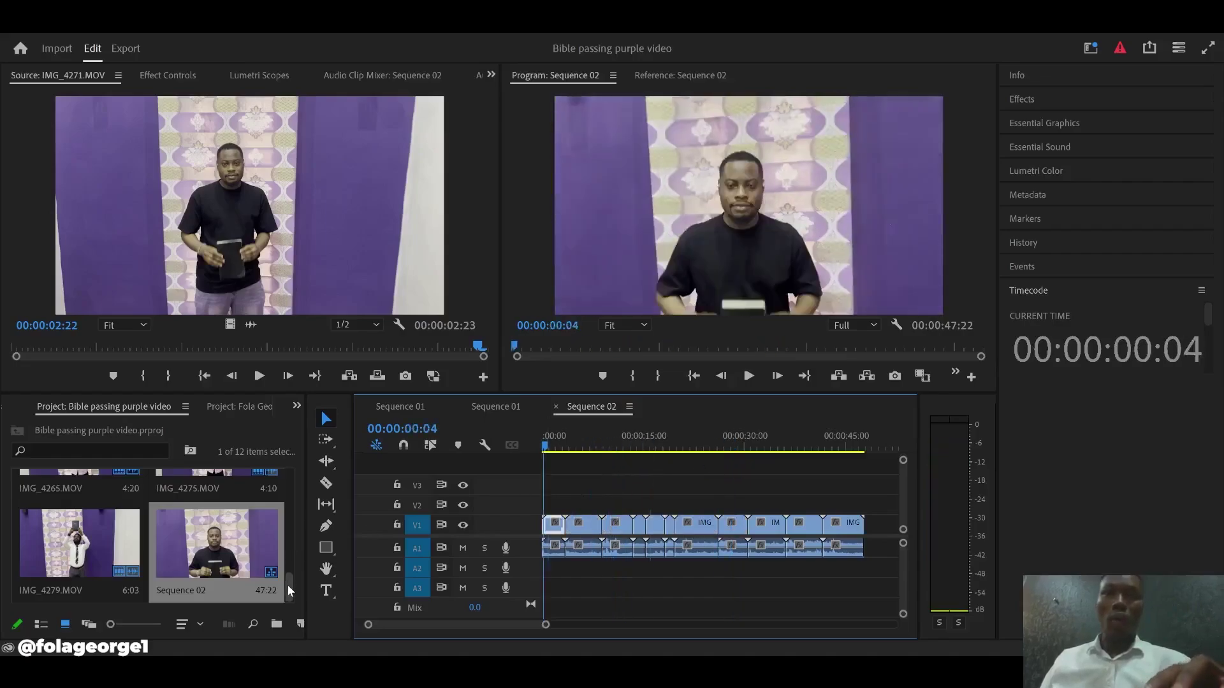
{"action": "mouse_move", "coordinate": [287, 584]}
{"action": "left_mouse_down"}
{"action": "mouse_move", "coordinate": [284, 496]}
{"action": "mouse_move", "coordinate": [295, 564]}
{"action": "left_mouse_up"}
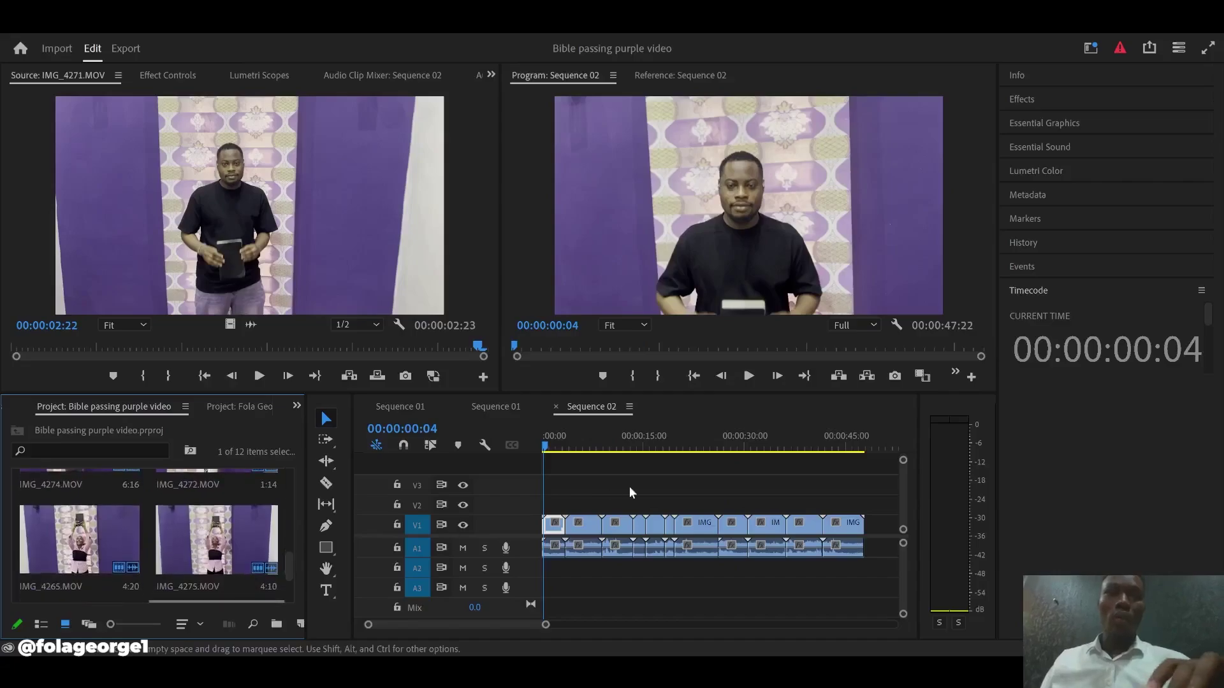
{"action": "left_click_drag", "start_coordinate": [640, 441], "coordinate": [801, 436]}
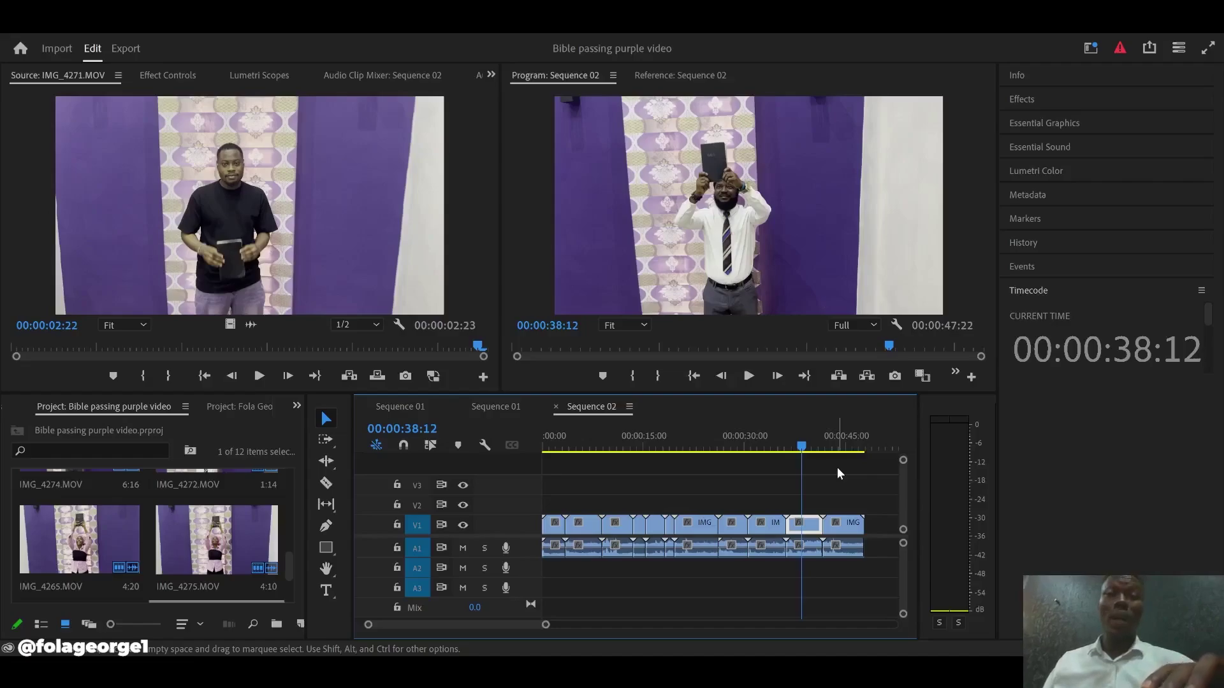
Delete all video and audio clips from Sequence 02 and return the playhead to the start
{"action": "left_click_drag", "start_coordinate": [875, 571], "coordinate": [479, 476]}
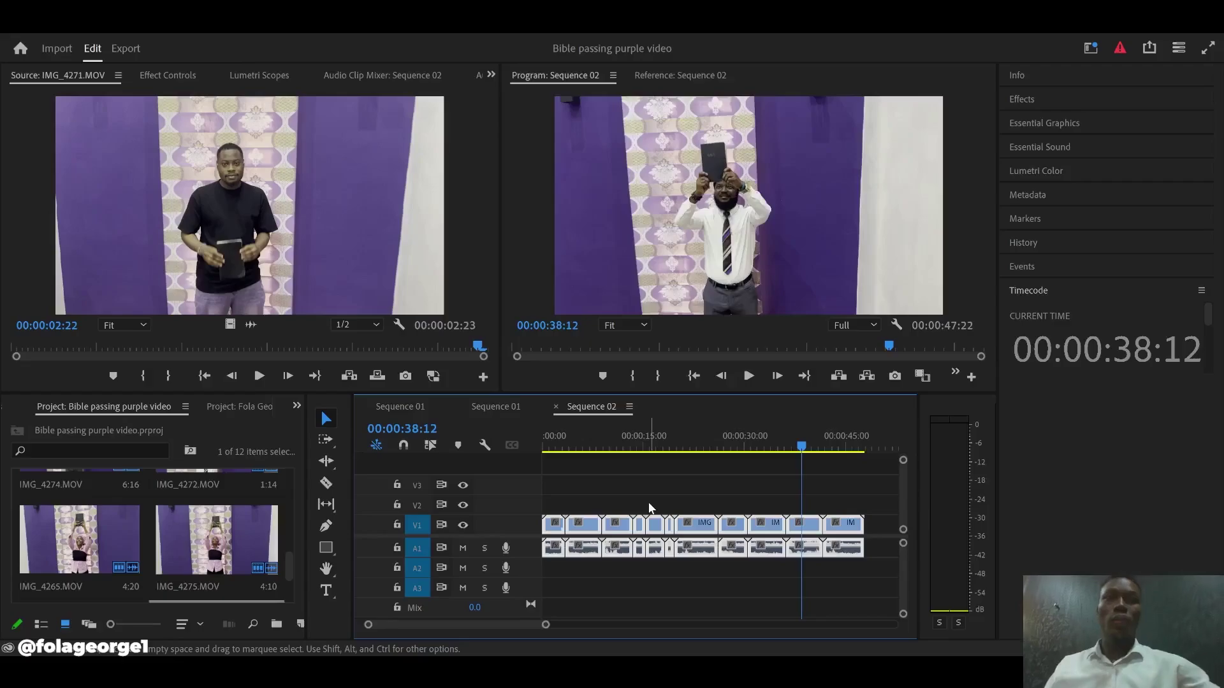
{"action": "key", "text": "Delete"}
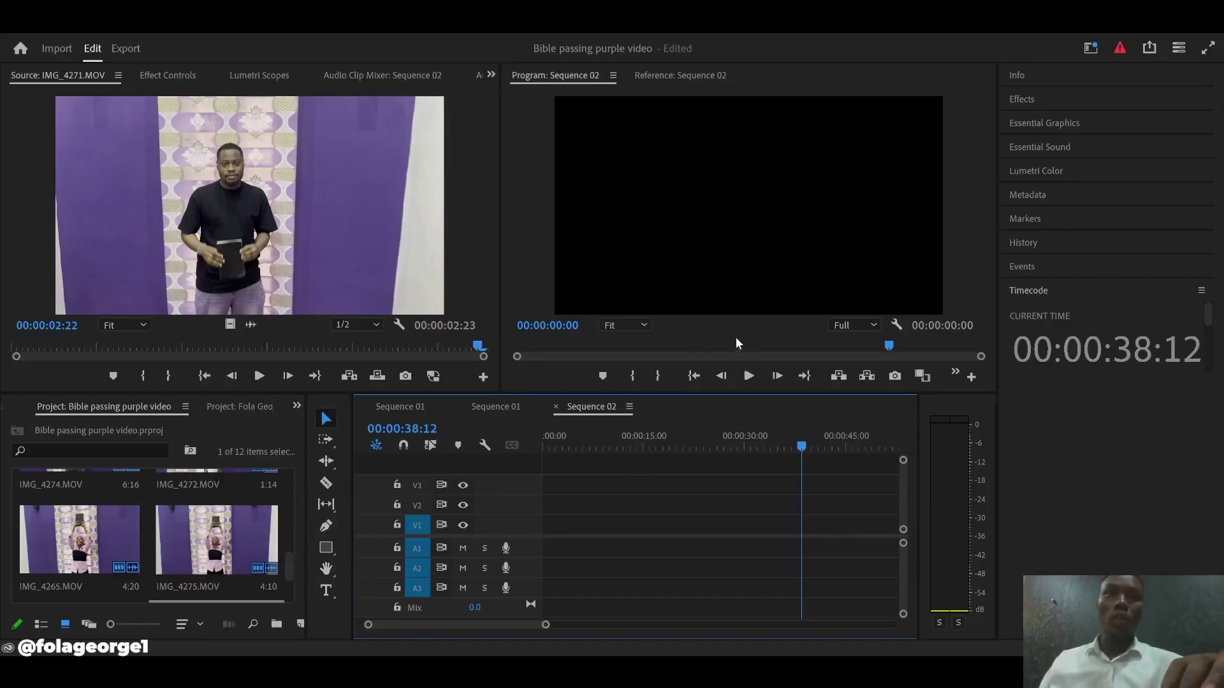
{"action": "key", "text": "Home"}
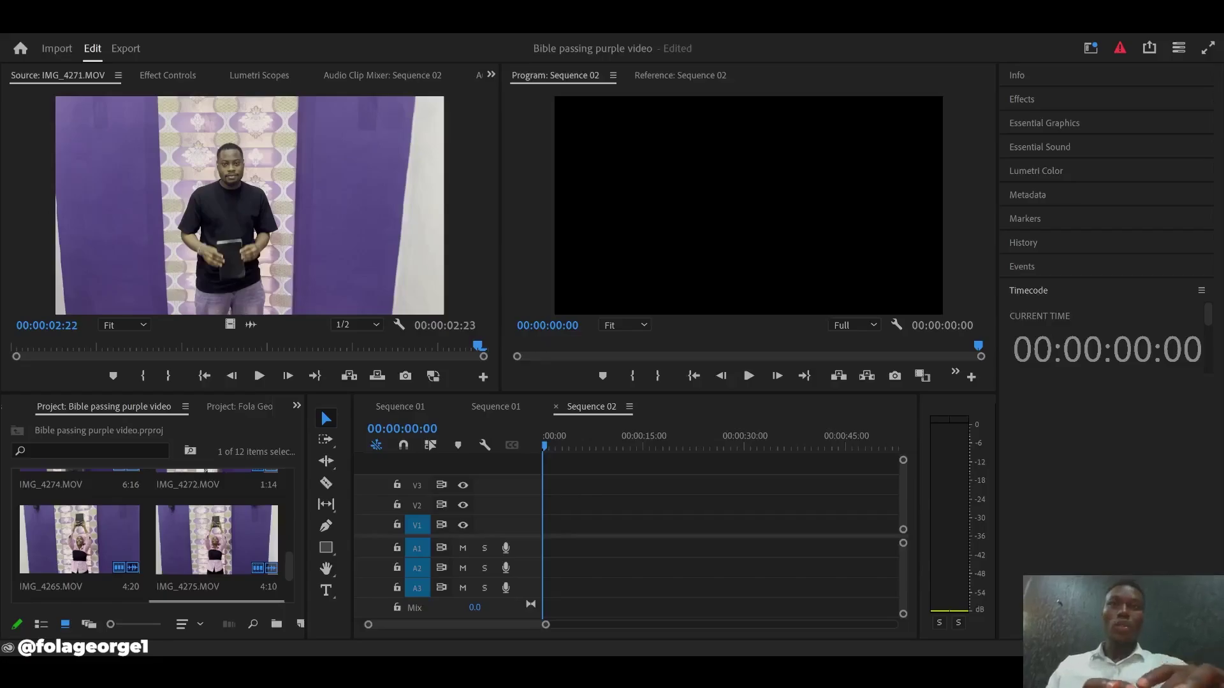
Place Palm oil vid.mp4 at the start of Sequence 02 on tracks V1 and A1
{"action": "left_click_drag", "start_coordinate": [540, 492], "coordinate": [540, 542]}
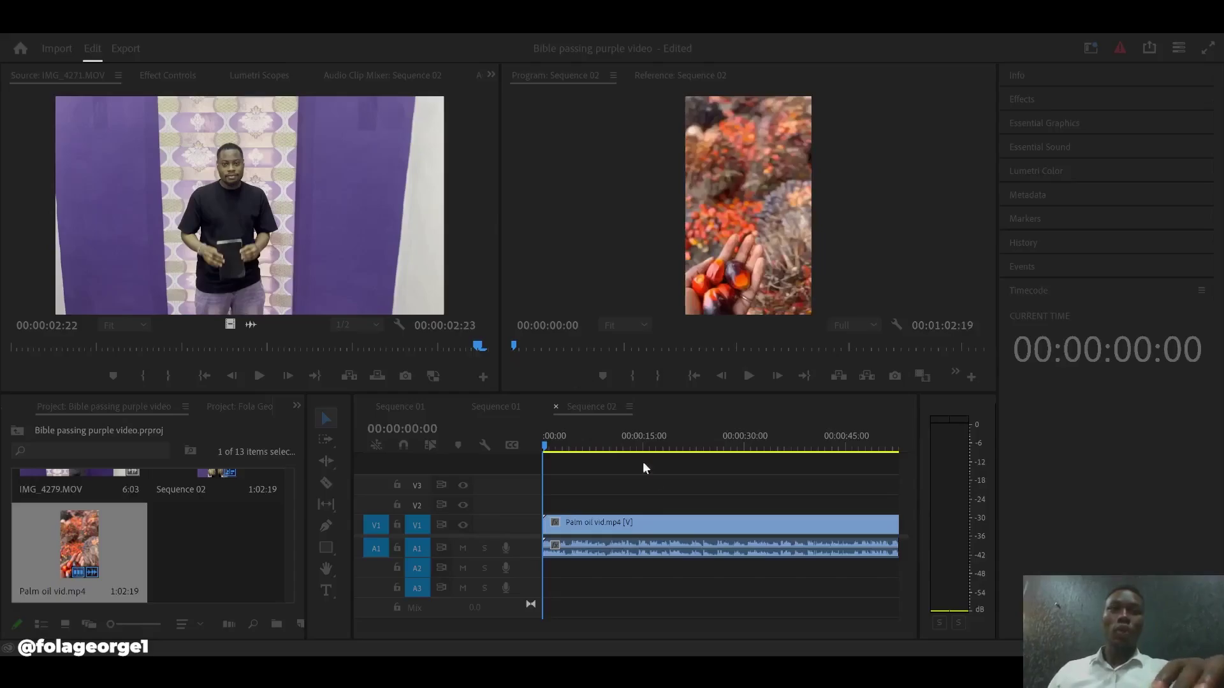
Play IMG_4271.MOV in the Source monitor and stop partway, while the man bends down with the Bible
{"action": "left_click", "coordinate": [706, 617]}
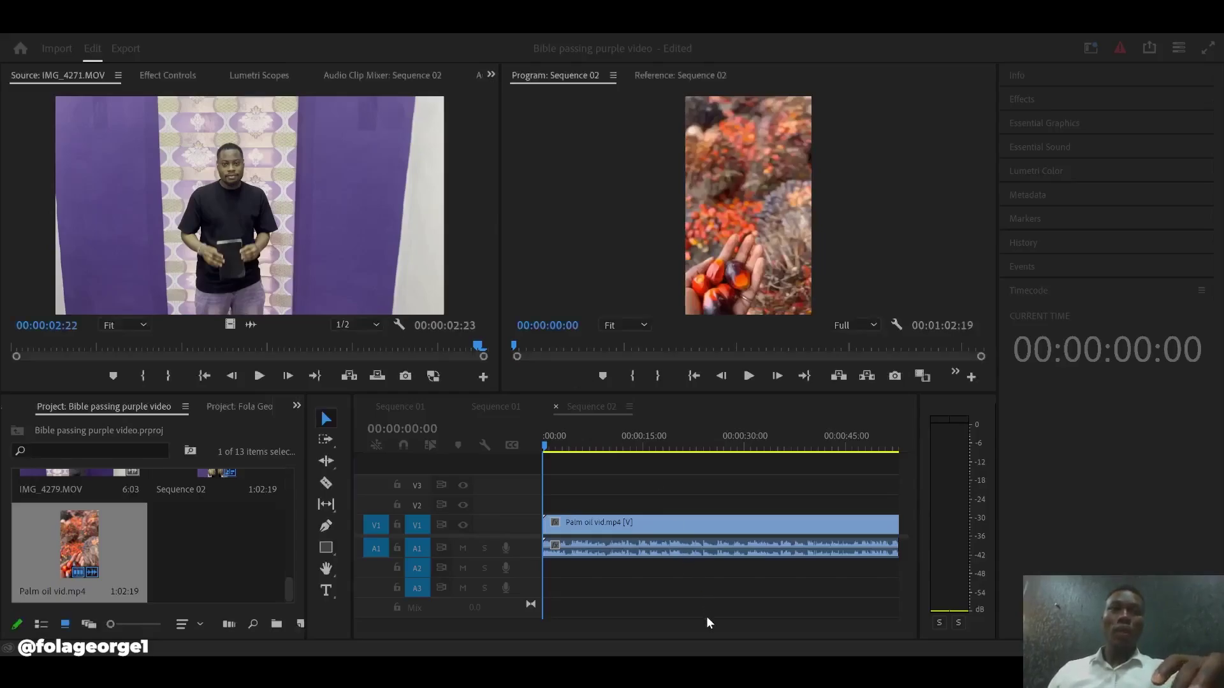
{"action": "key", "text": "minus"}
{"action": "key", "text": "minus"}
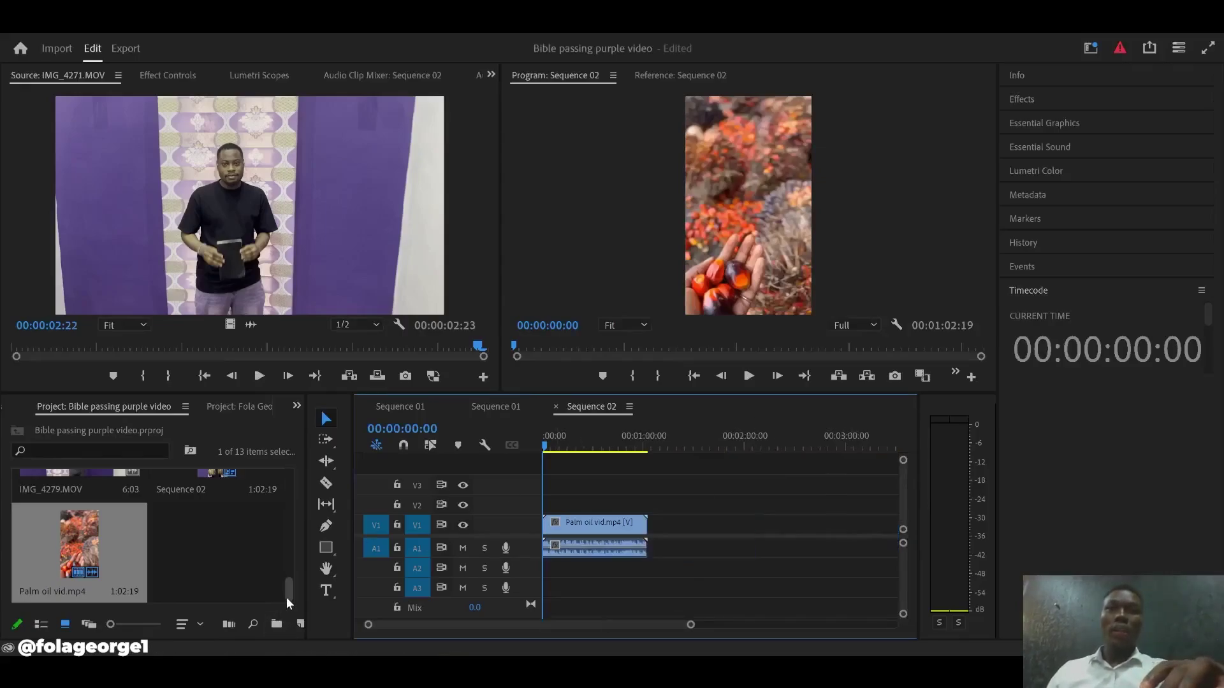
{"action": "left_click_drag", "start_coordinate": [288, 591], "coordinate": [283, 539]}
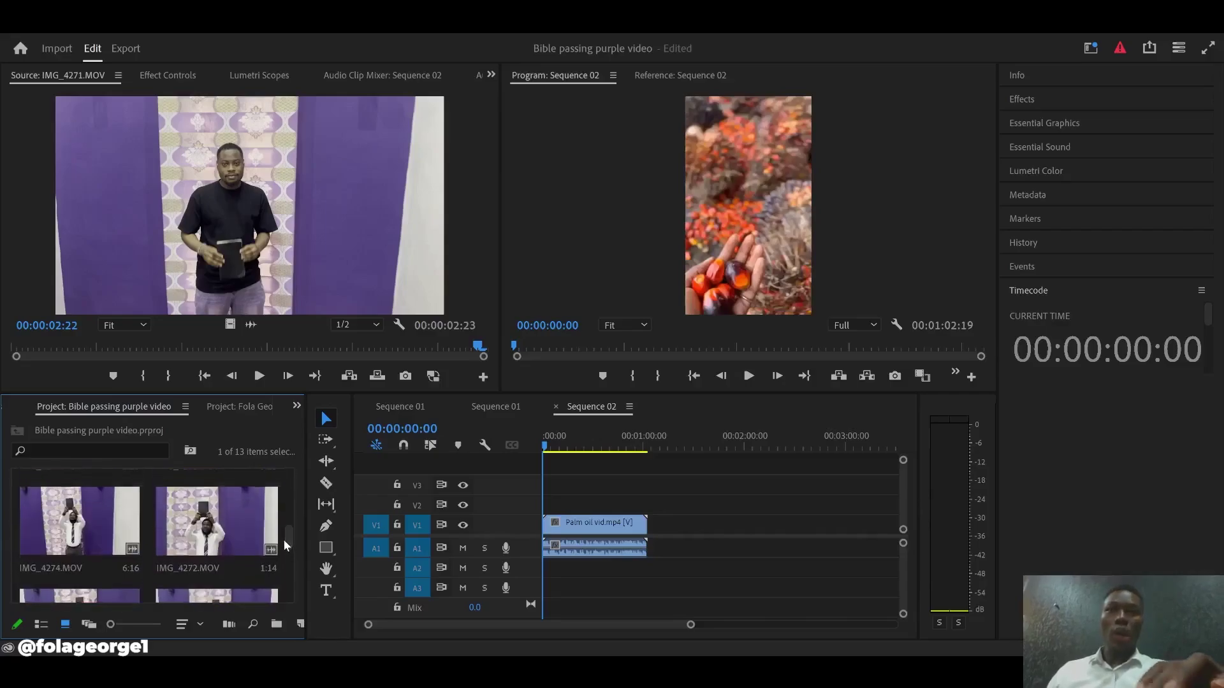
{"action": "left_click", "coordinate": [260, 376]}
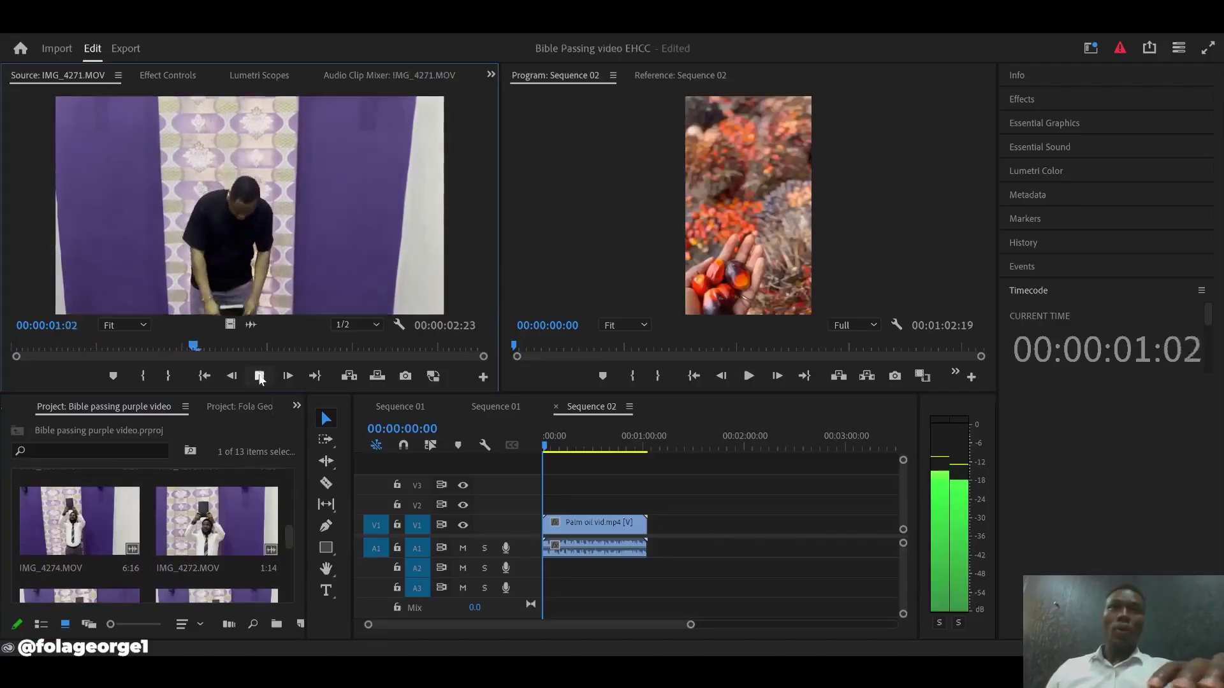
{"action": "left_click", "coordinate": [259, 376]}
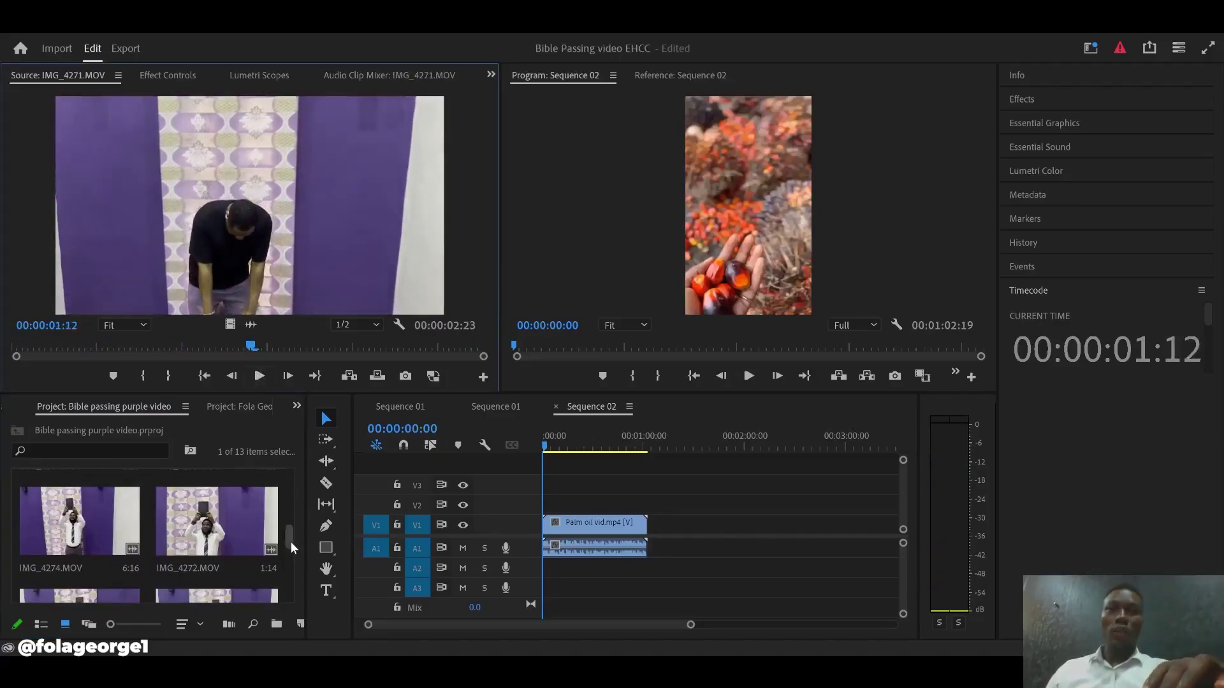
Load "Bible Passing video - see you in church.mp4" in the Source monitor, play its opening seconds and return it to the start
{"action": "left_click_drag", "start_coordinate": [288, 557], "coordinate": [285, 590]}
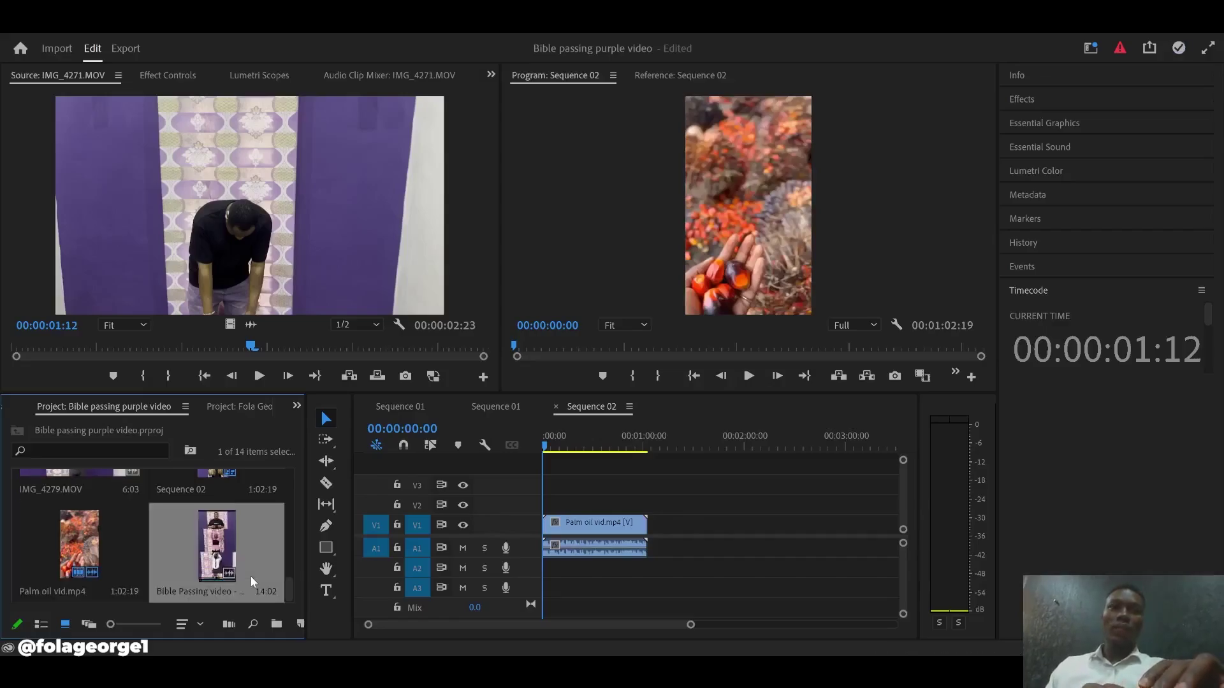
{"action": "double_click", "coordinate": [274, 526]}
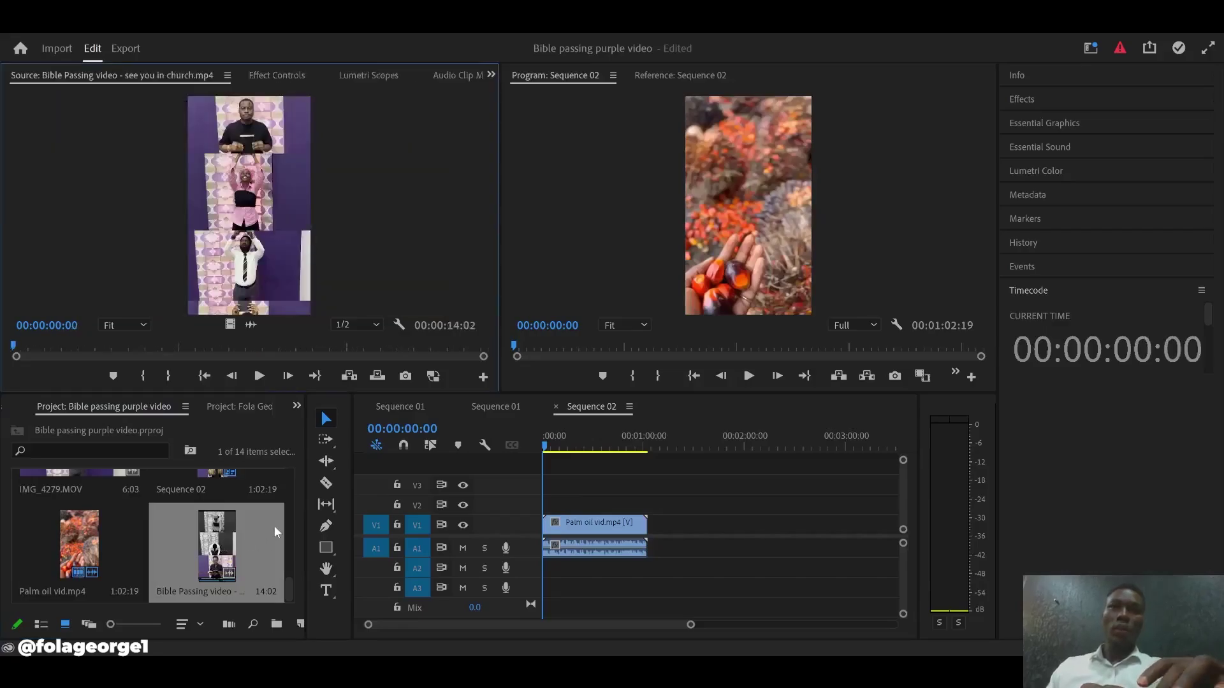
{"action": "left_click", "coordinate": [260, 376]}
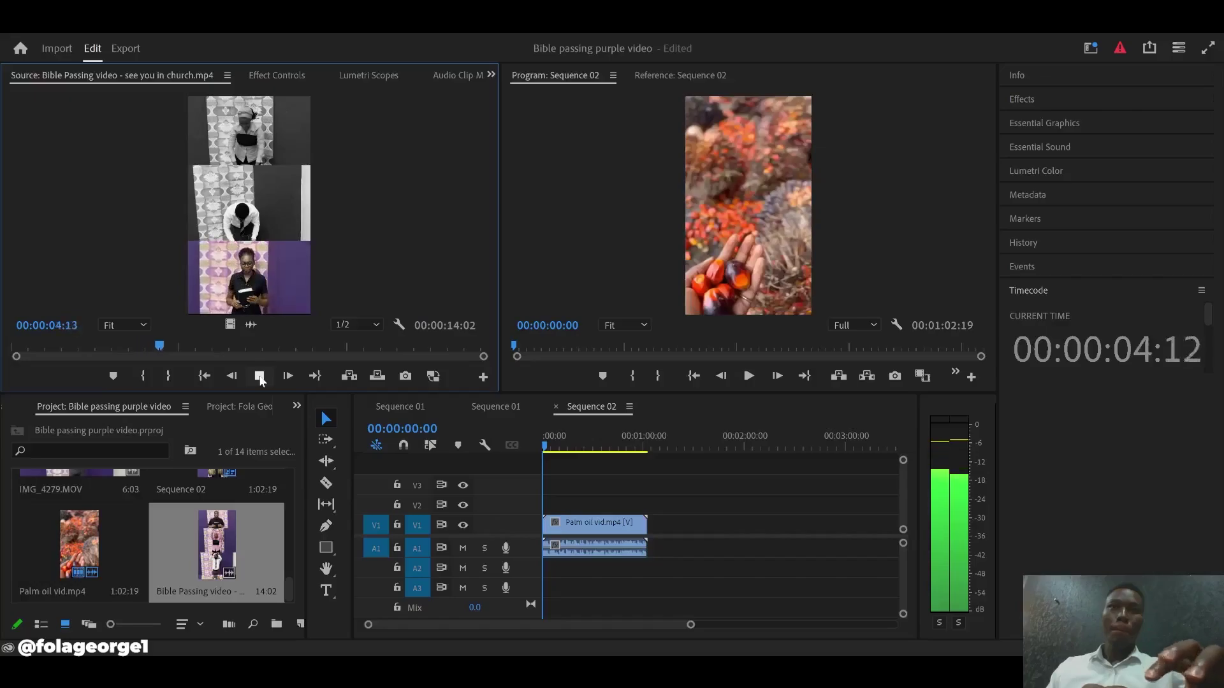
{"action": "left_click", "coordinate": [259, 378]}
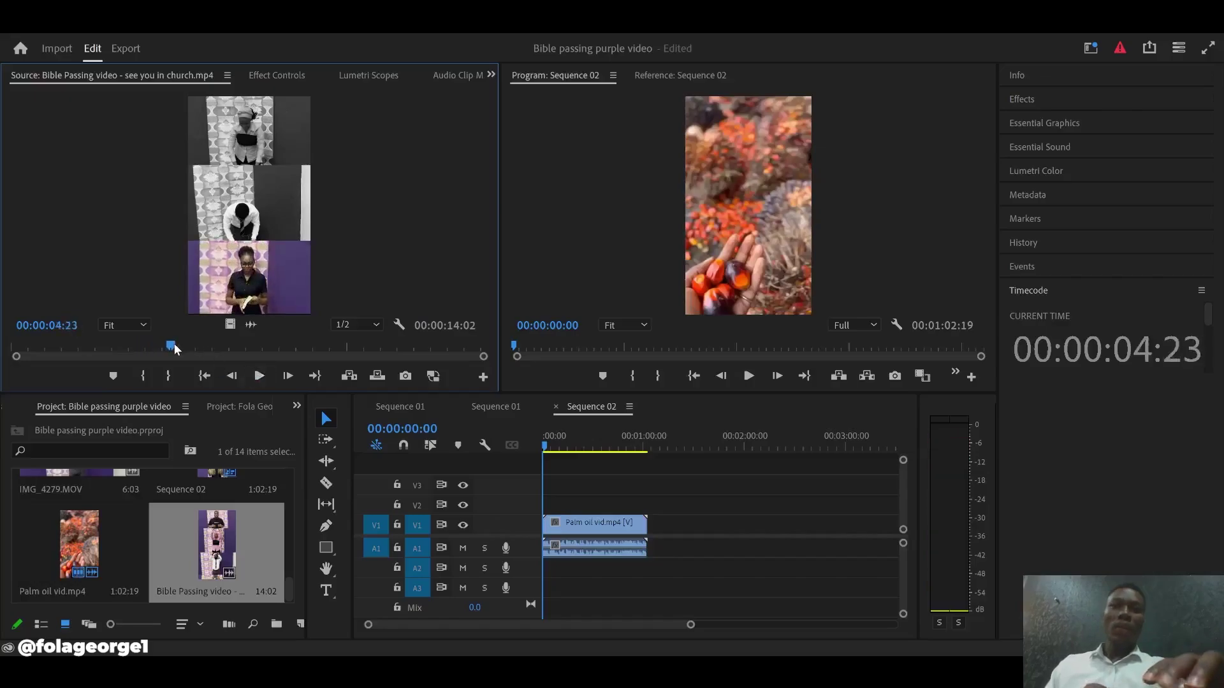
{"action": "left_click_drag", "start_coordinate": [174, 343], "coordinate": [4, 370]}
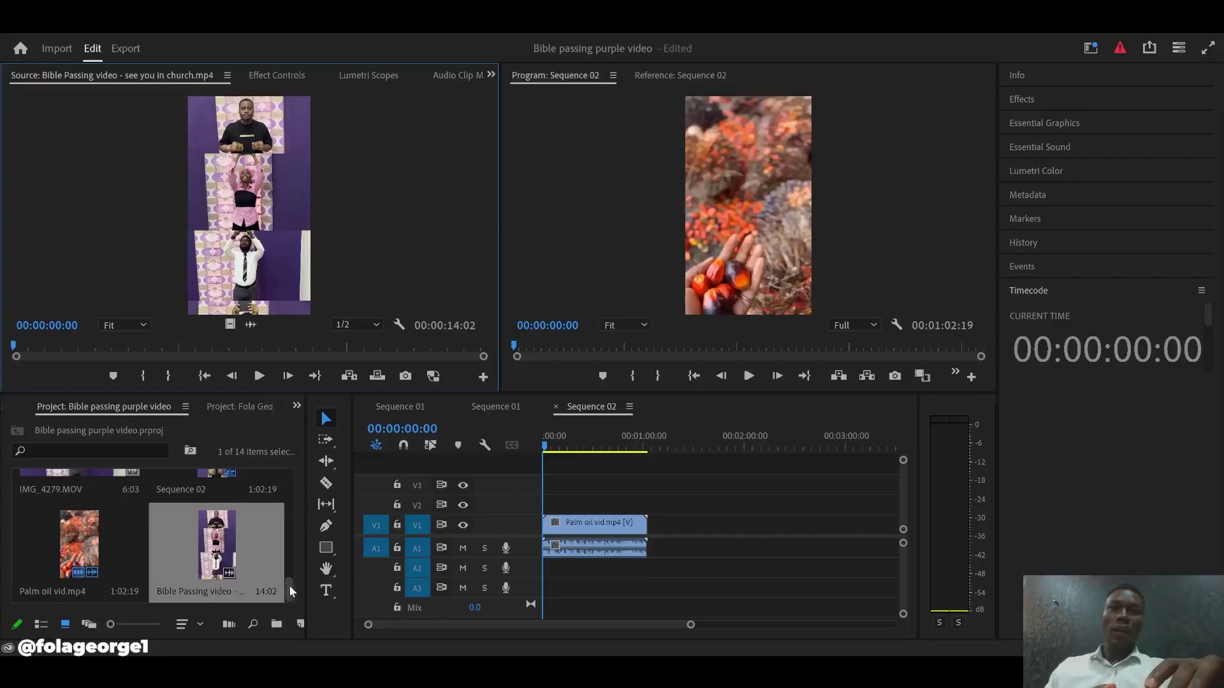
Load IMG_4271.MOV in the Source monitor again and play the man's bending-down movement
{"action": "left_click_drag", "start_coordinate": [289, 585], "coordinate": [290, 487]}
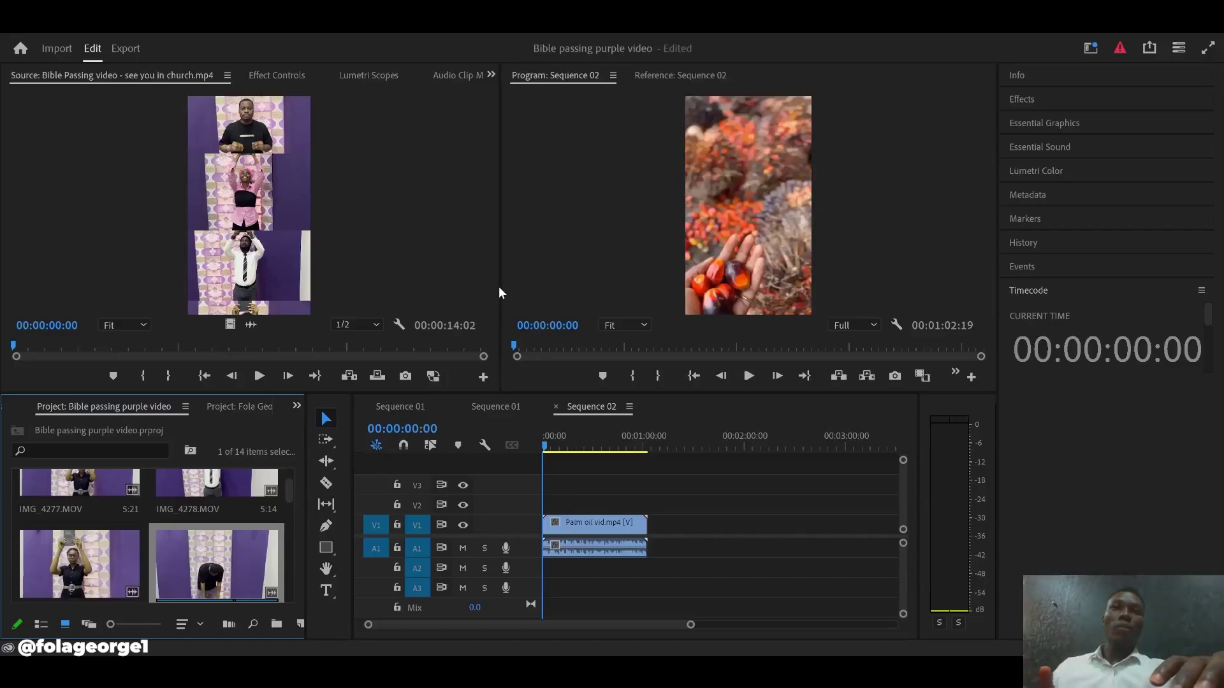
{"action": "left_click", "coordinate": [460, 288]}
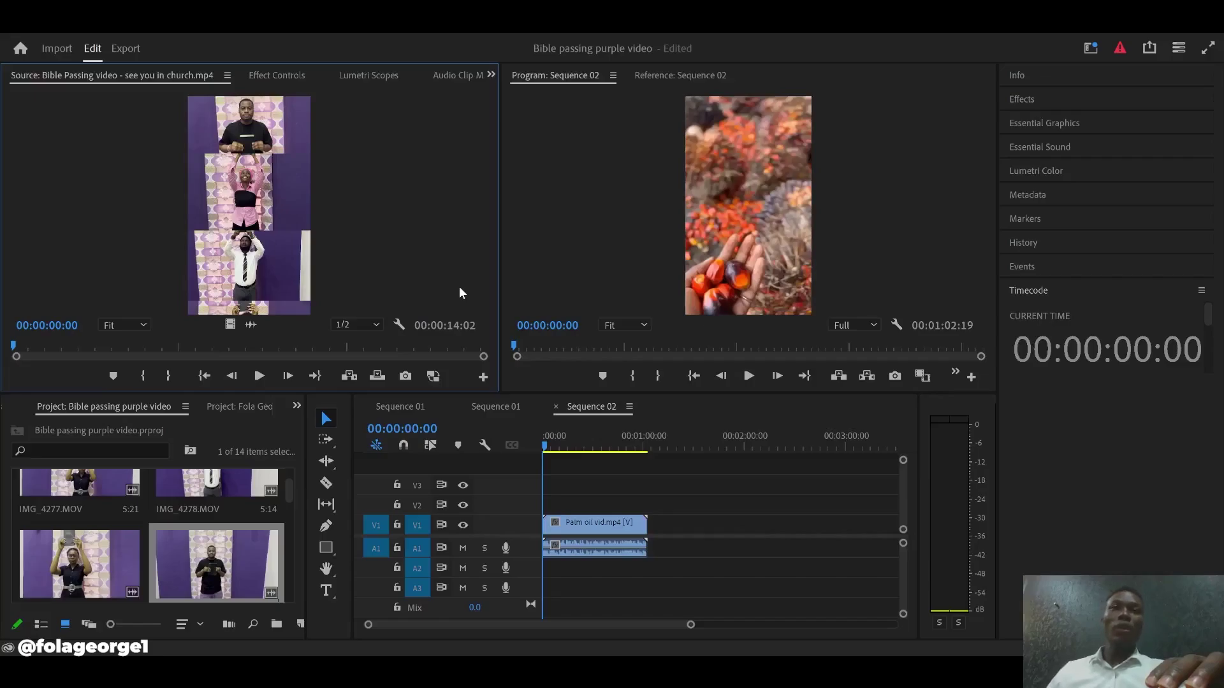
{"action": "left_click", "coordinate": [224, 562]}
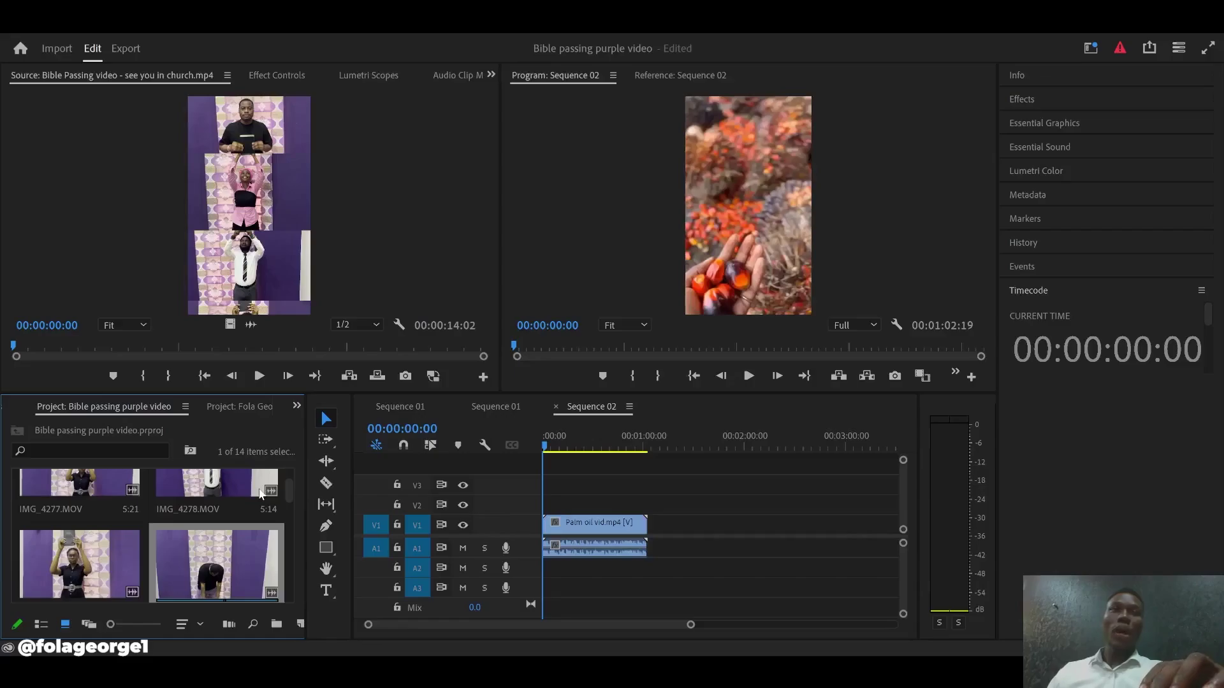
{"action": "left_click", "coordinate": [429, 211]}
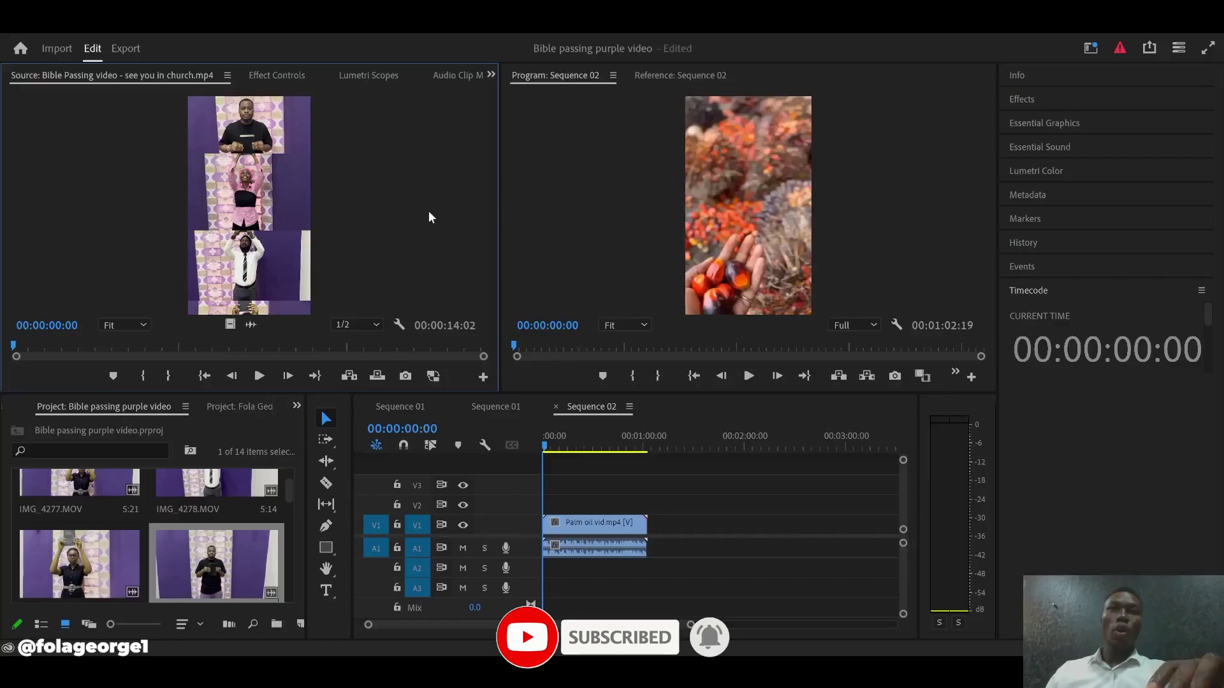
{"action": "left_click", "coordinate": [258, 556]}
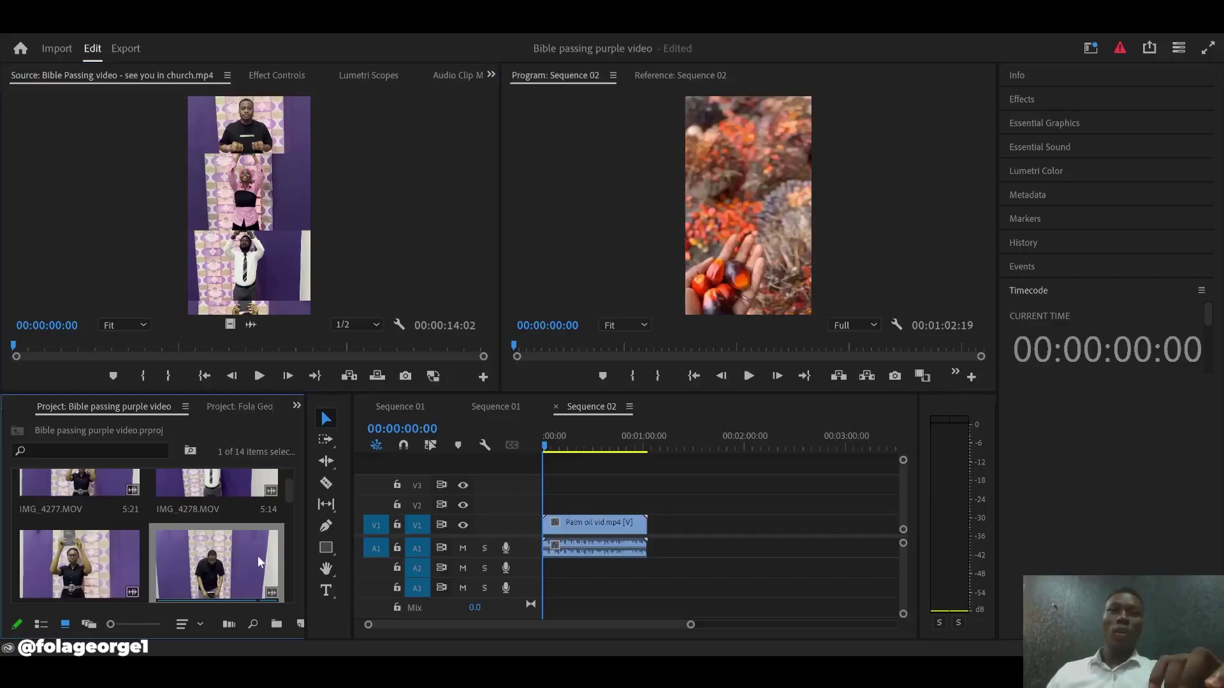
{"action": "key", "text": "shift+o"}
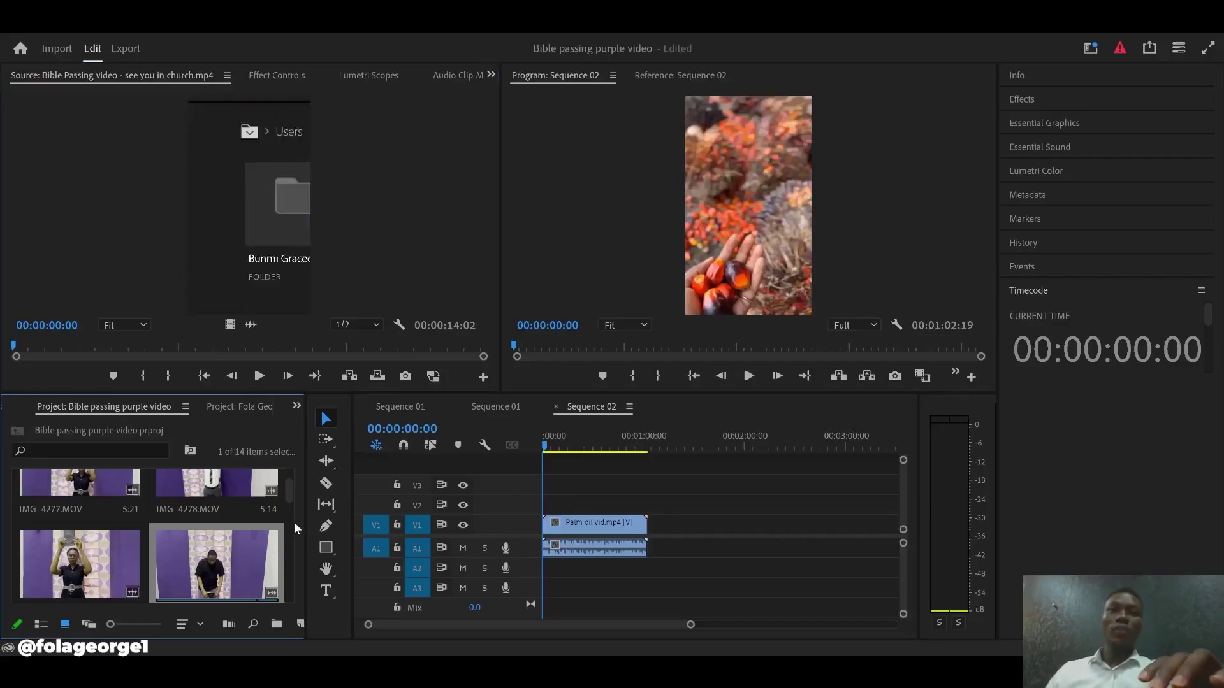
{"action": "left_click", "coordinate": [258, 377]}
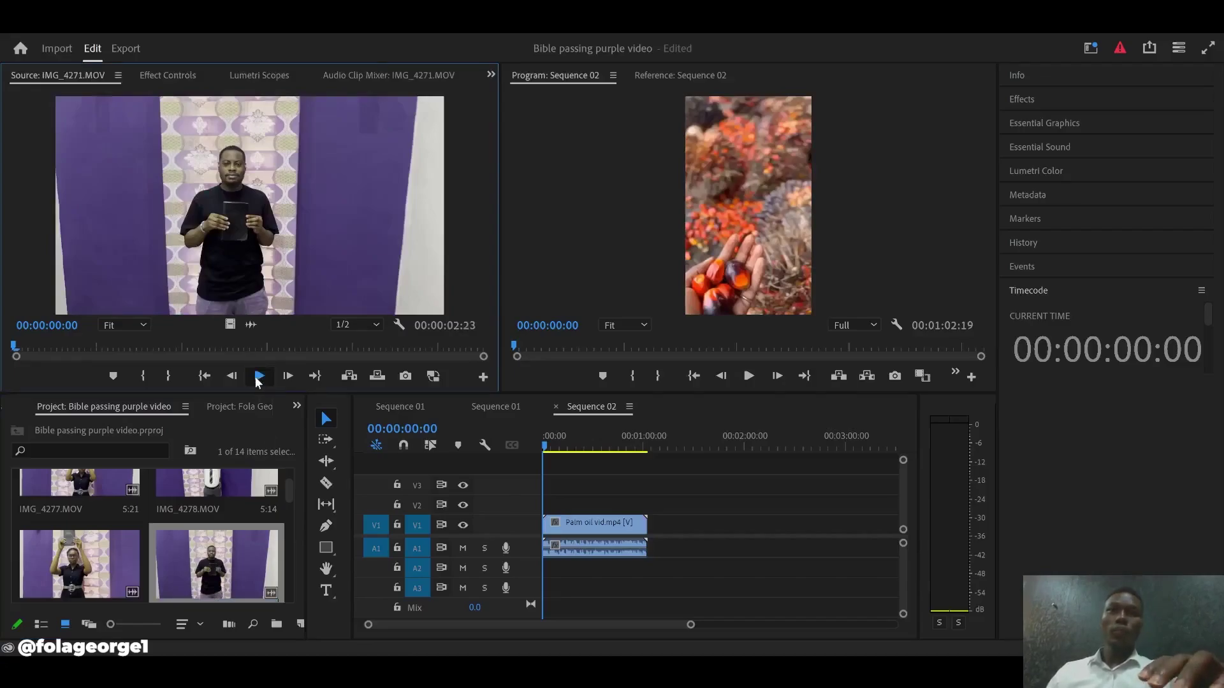
{"action": "left_click", "coordinate": [258, 378]}
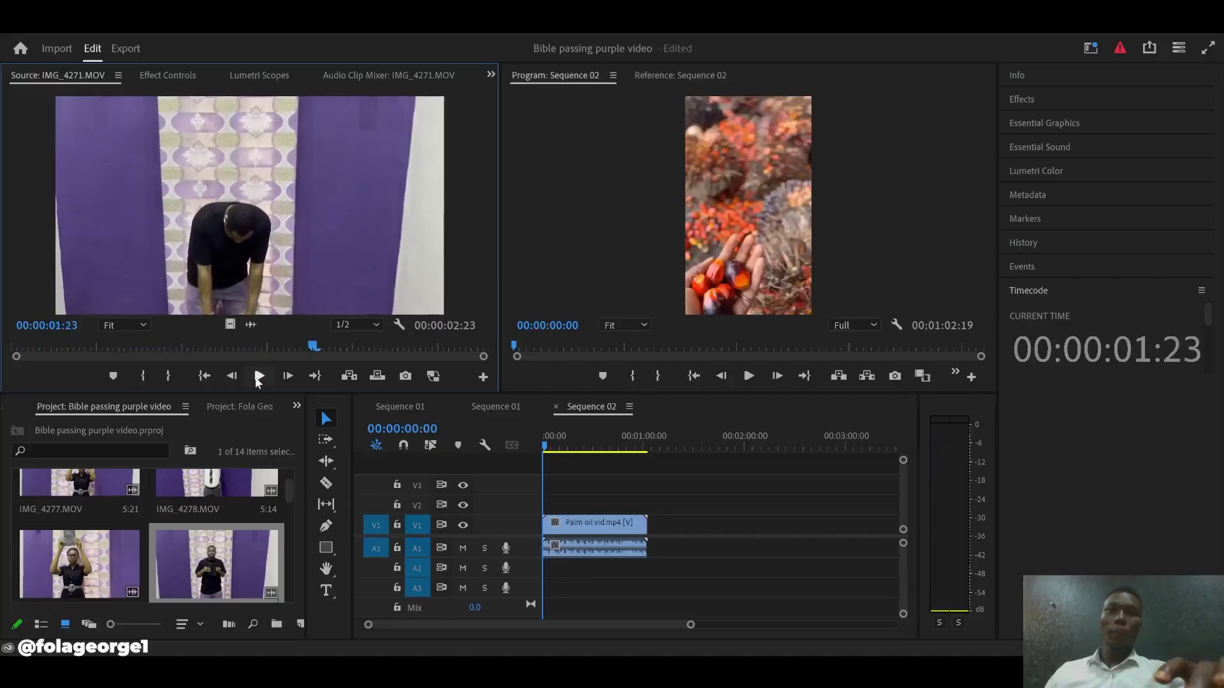
Load IMG_4269.MOV in the Source monitor and play it
{"action": "mouse_move", "coordinate": [292, 496]}
{"action": "left_mouse_down"}
{"action": "mouse_move", "coordinate": [292, 540]}
{"action": "mouse_move", "coordinate": [285, 514]}
{"action": "left_mouse_up"}
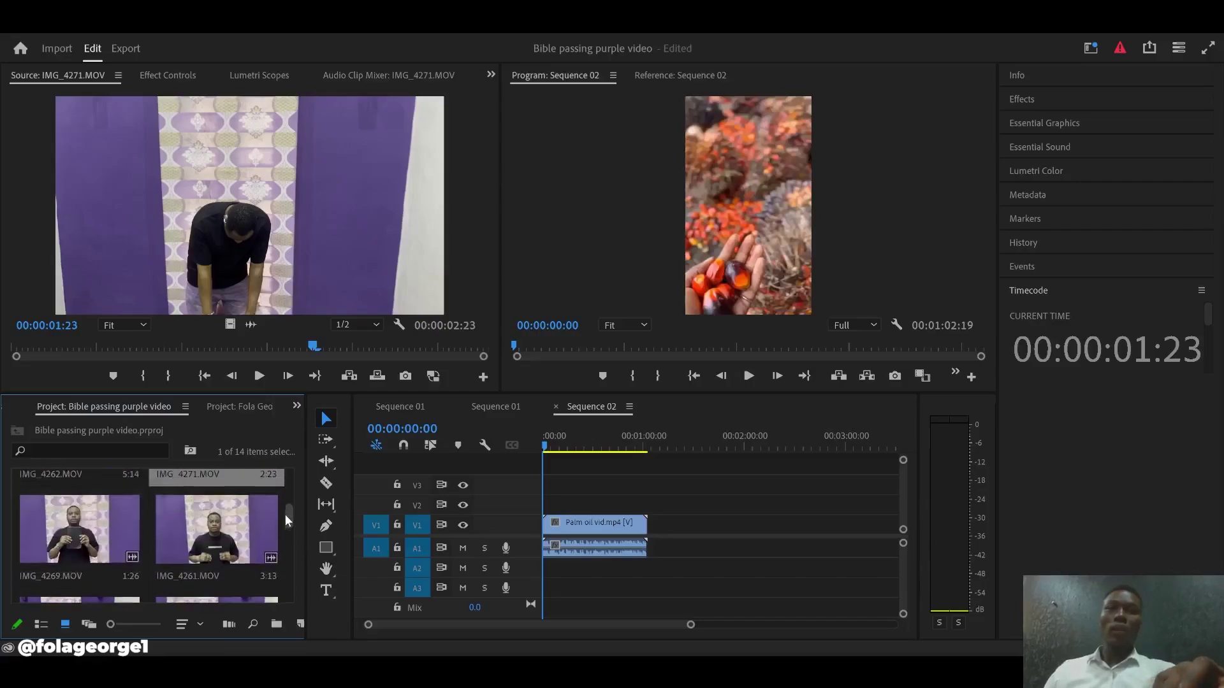
{"action": "left_click", "coordinate": [83, 539]}
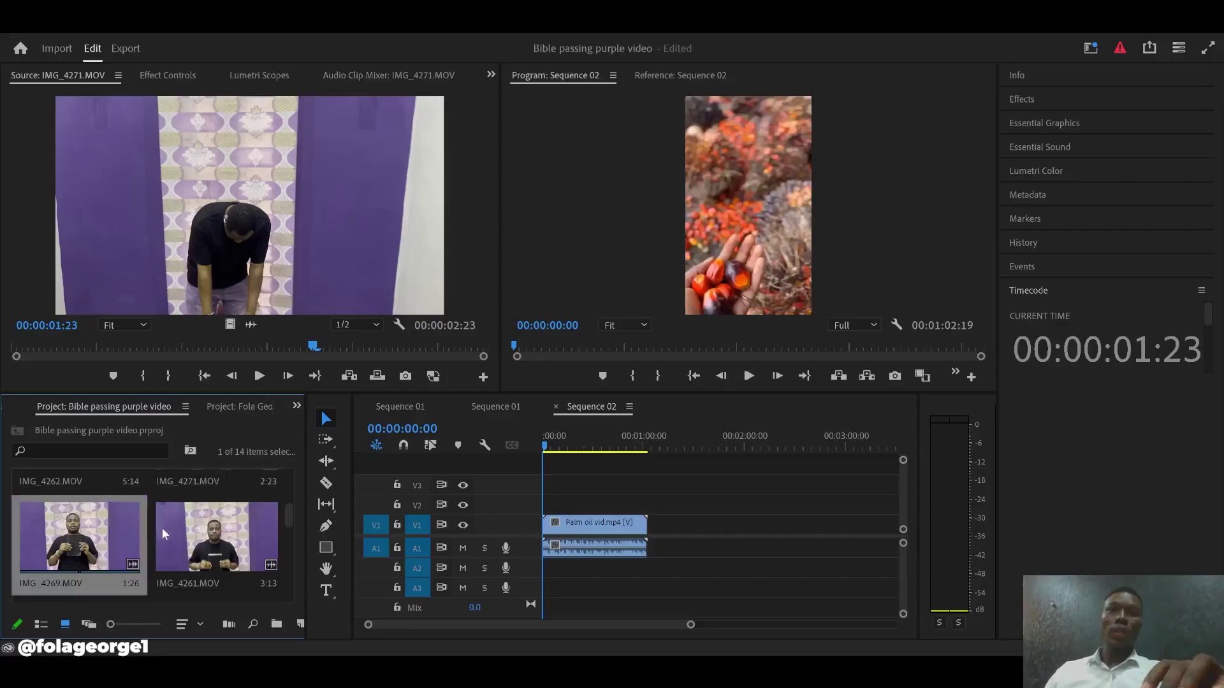
{"action": "key", "text": "shift+o"}
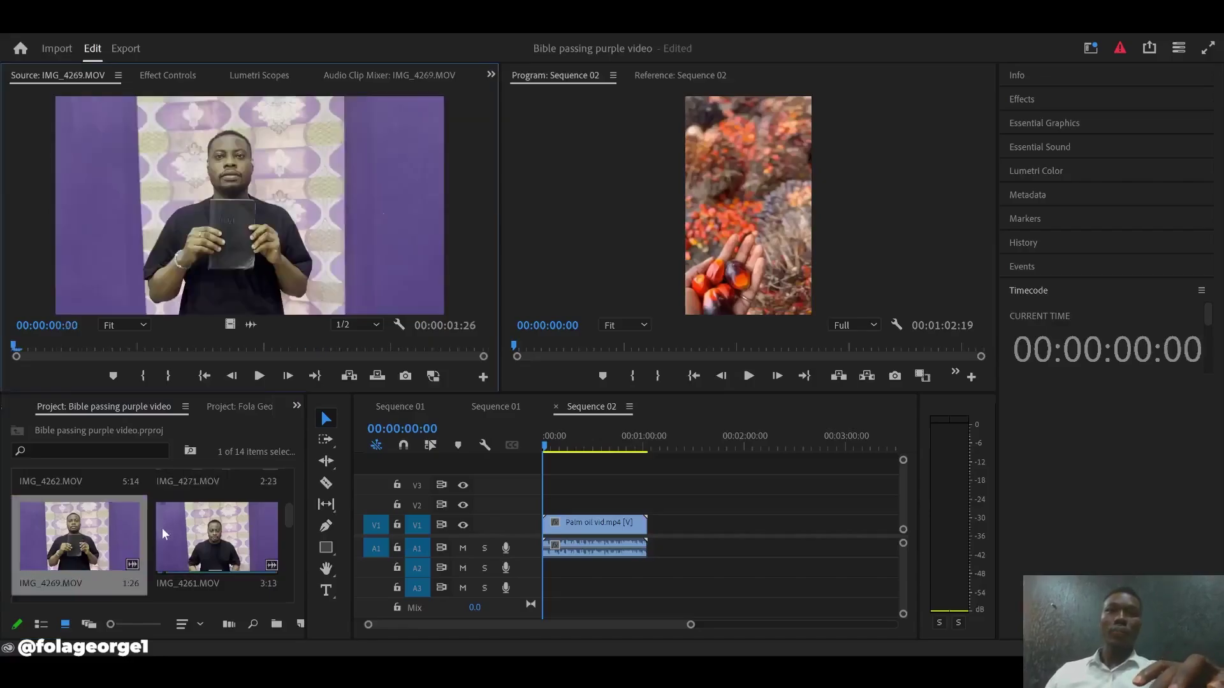
{"action": "left_click", "coordinate": [260, 376]}
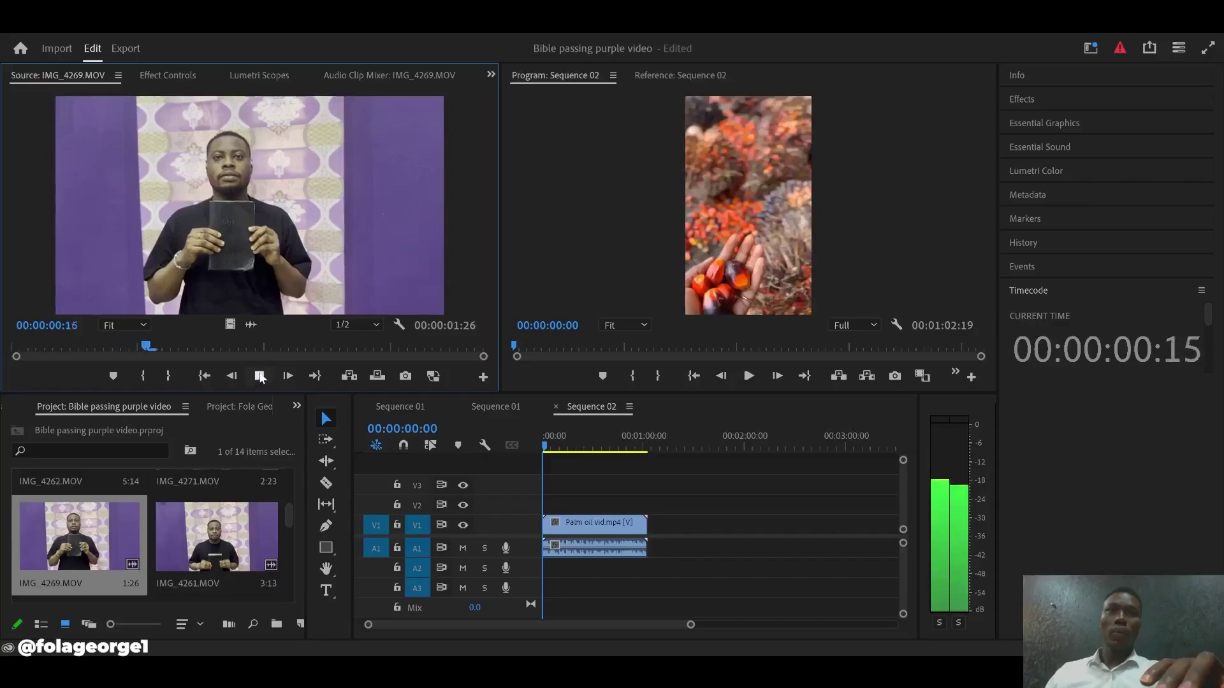
Load IMG_4261.MOV in the Source monitor and play its first second
{"action": "left_click", "coordinate": [206, 538]}
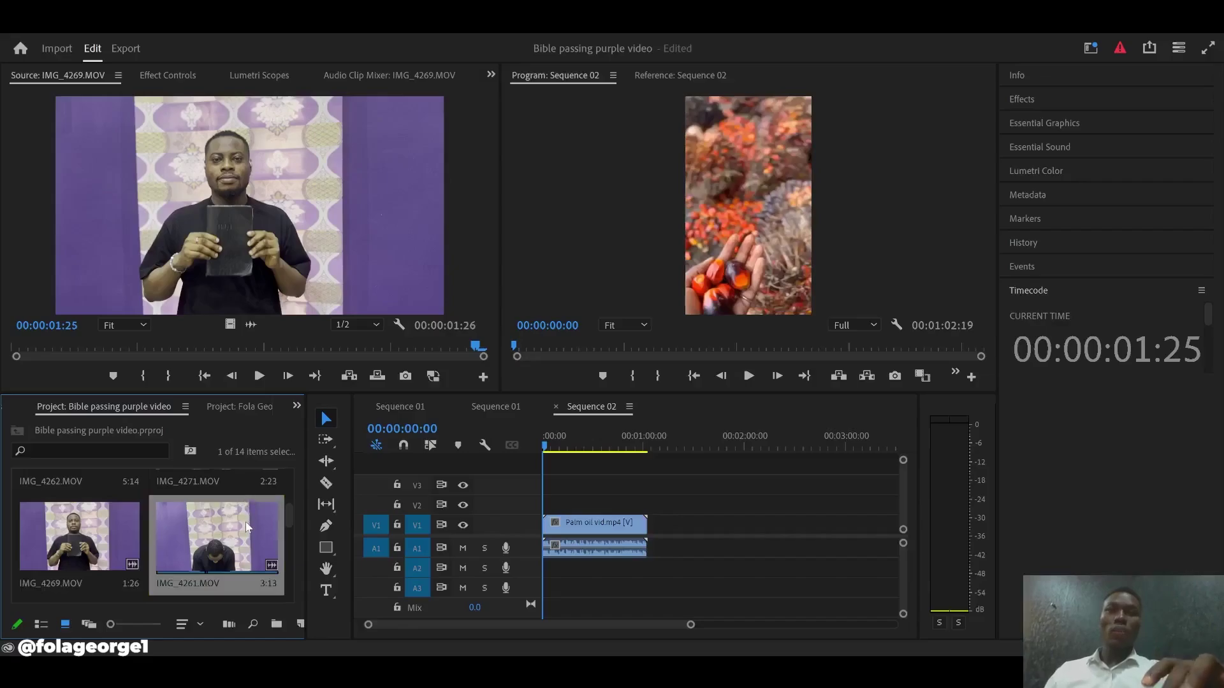
{"action": "double_click", "coordinate": [248, 526]}
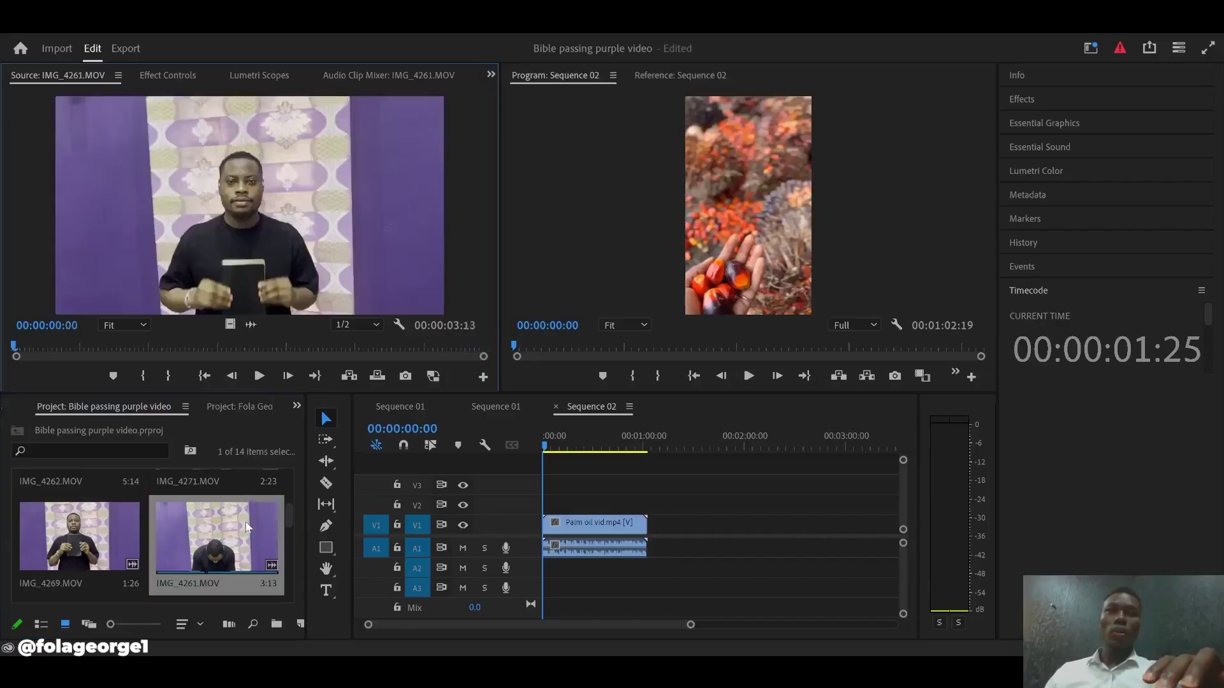
{"action": "left_click", "coordinate": [262, 374]}
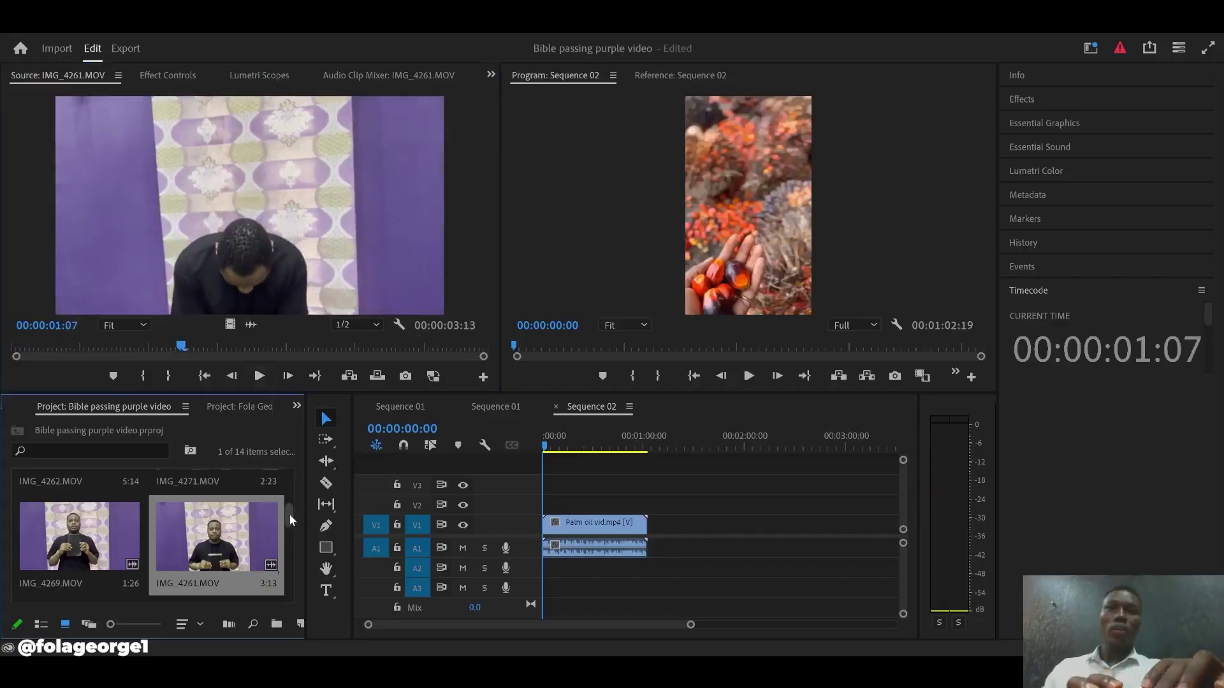
Place IMG_4261.MOV on tracks V1 and A1 of Sequence 02 at about 00:01:10, after the Palm oil clip
{"action": "left_click_drag", "start_coordinate": [289, 514], "coordinate": [284, 499]}
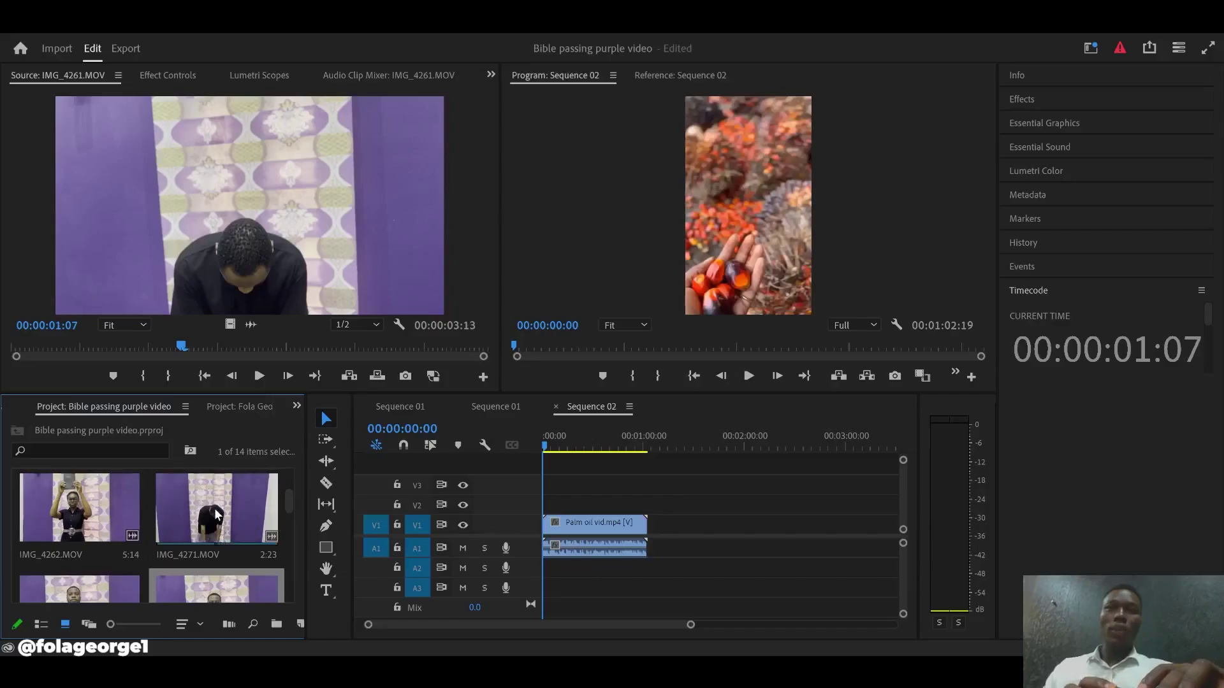
{"action": "left_click_drag", "start_coordinate": [287, 501], "coordinate": [287, 518]}
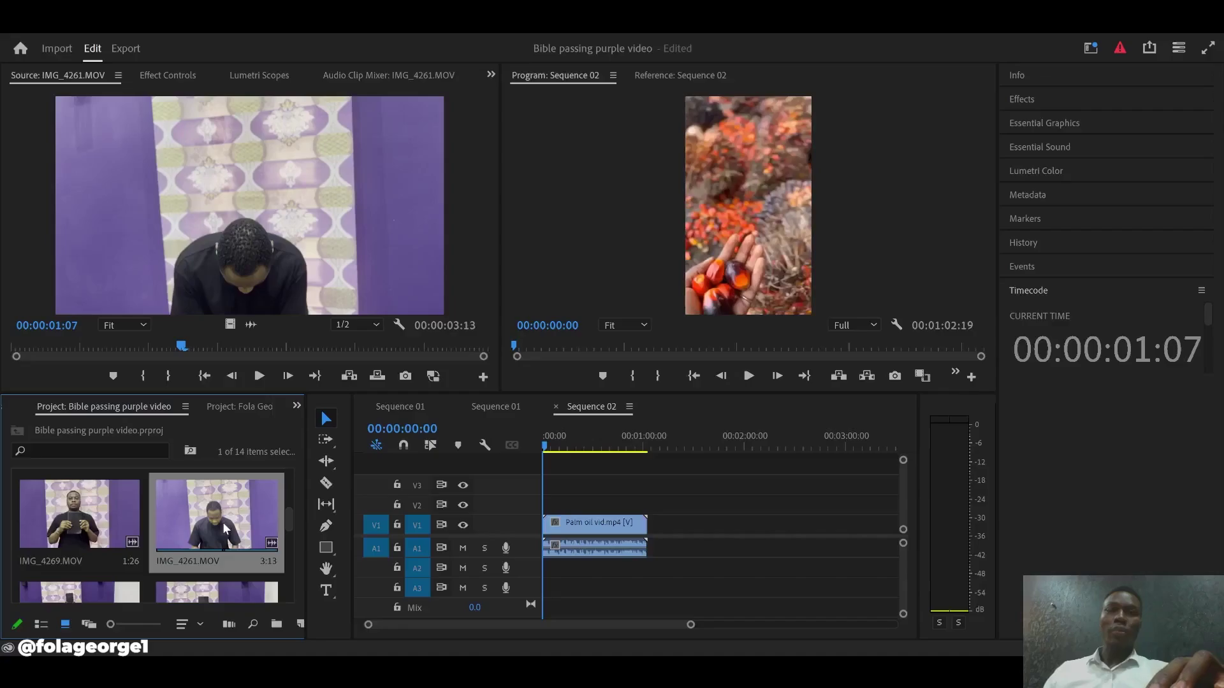
{"action": "left_click_drag", "start_coordinate": [224, 528], "coordinate": [662, 529]}
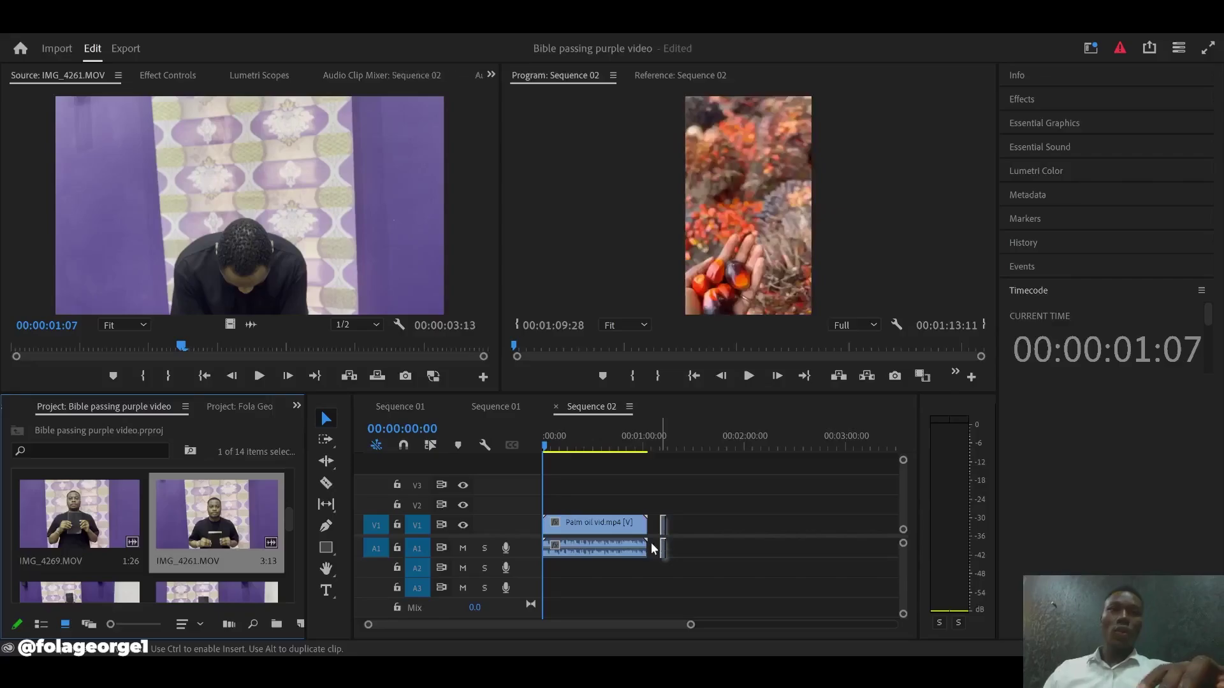
Delete the video and audio of Palm oil vid.mp4 from Sequence 02
{"action": "left_click", "coordinate": [635, 531]}
{"action": "key", "text": "Delete"}
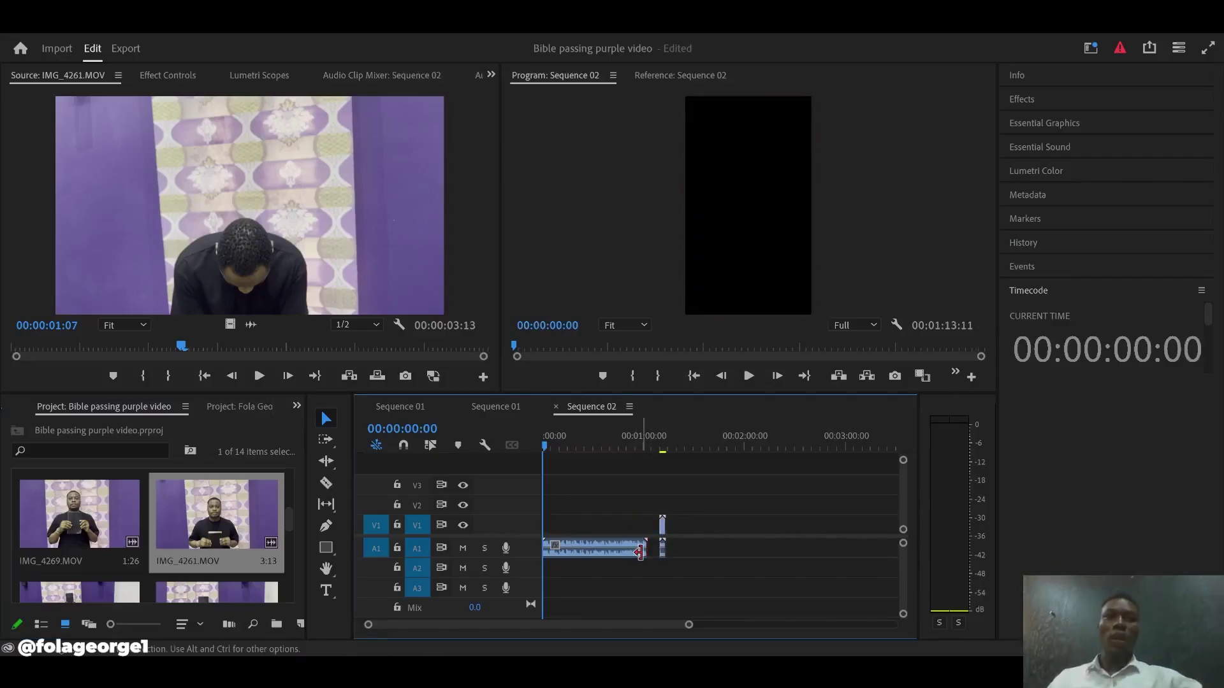
{"action": "left_click", "coordinate": [623, 554]}
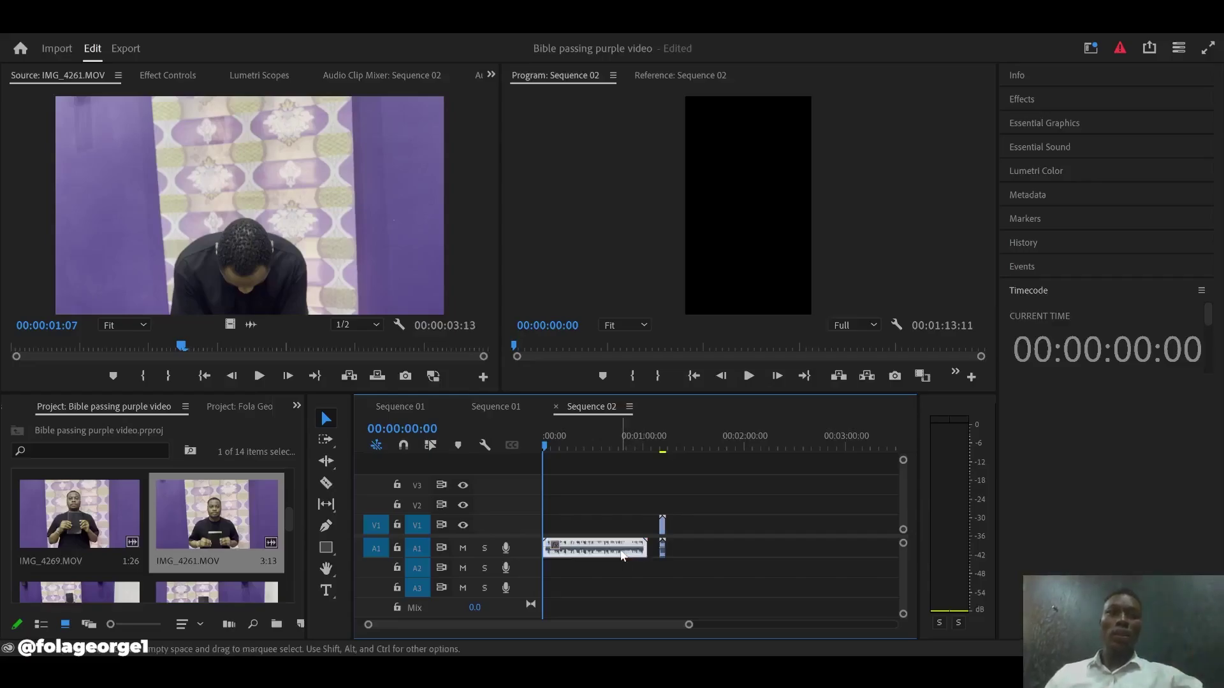
{"action": "key", "text": "Delete"}
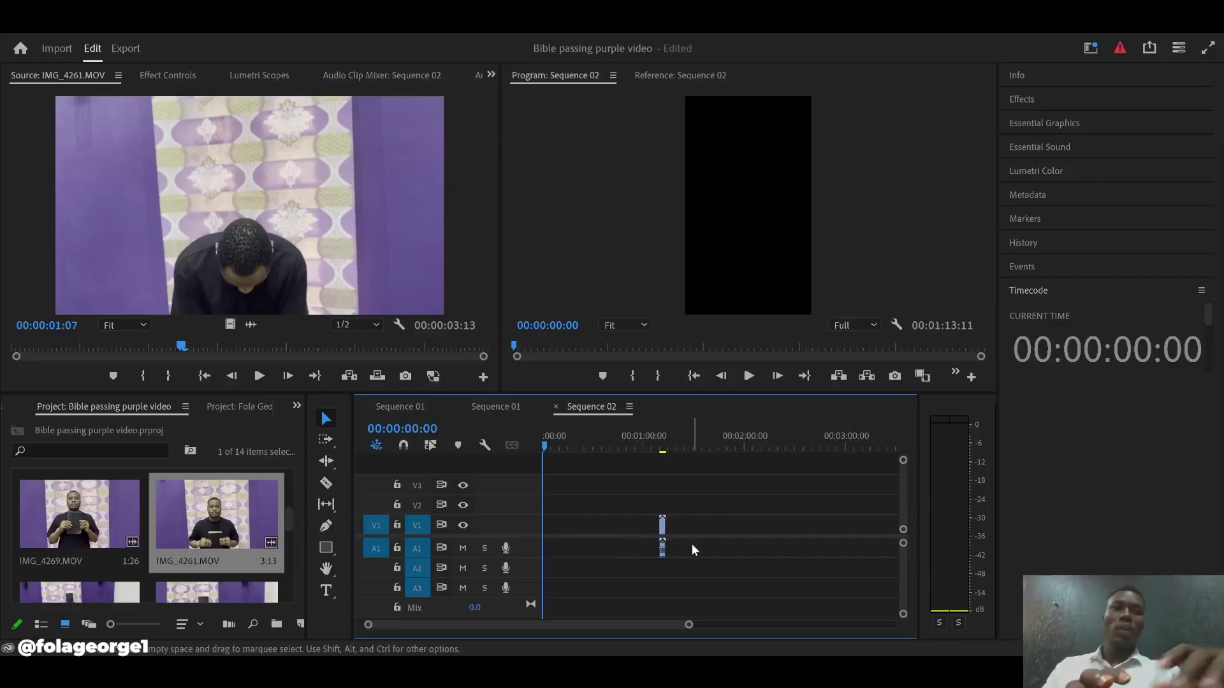
Move the video and audio of IMG_4261.MOV to the very start of Sequence 02 at 00:00:00:00
{"action": "key", "text": "equal"}
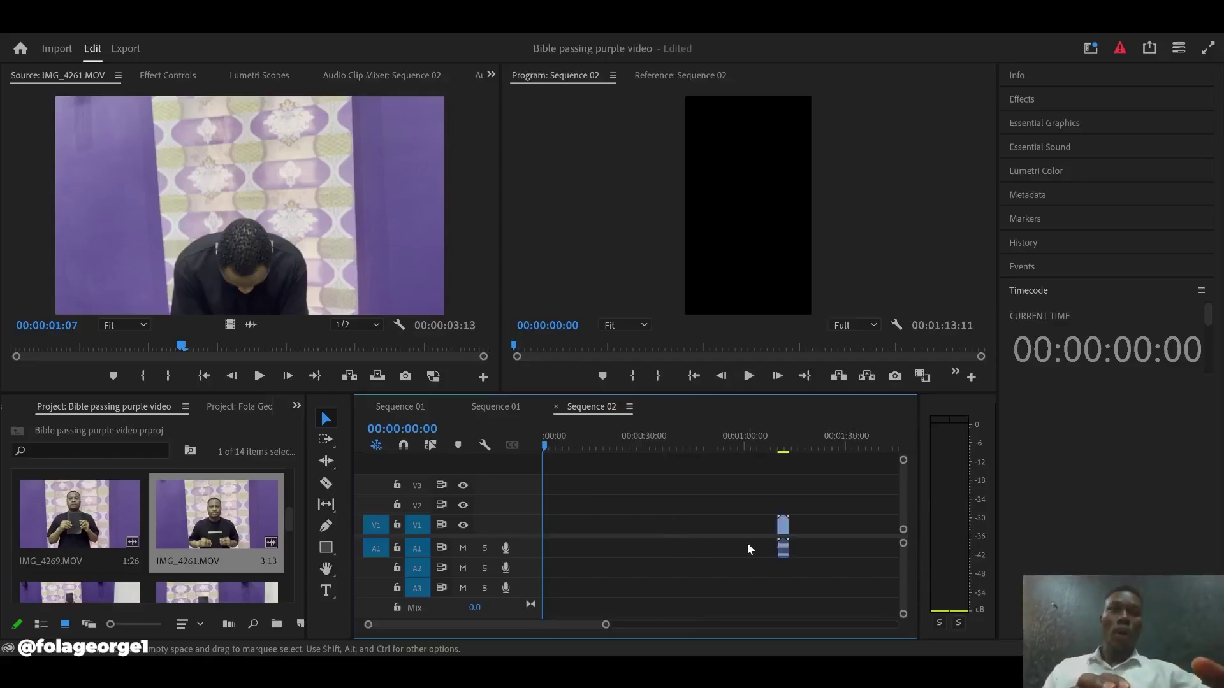
{"action": "key", "text": "minus"}
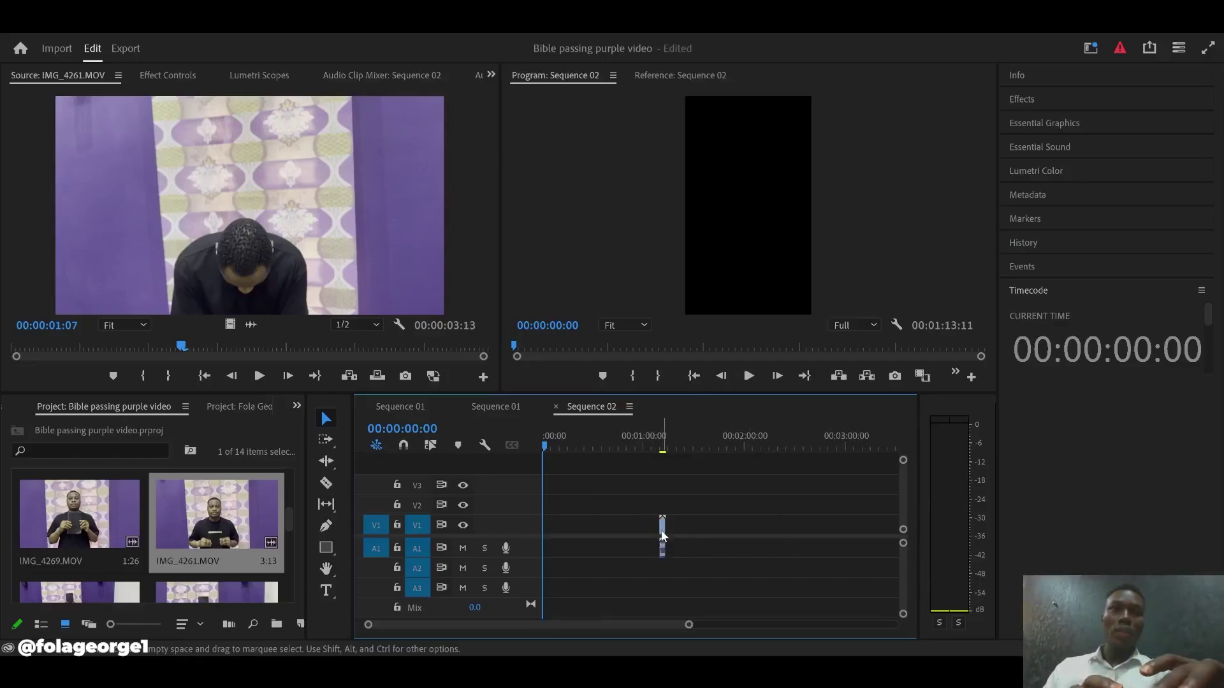
{"action": "key", "text": "equal"}
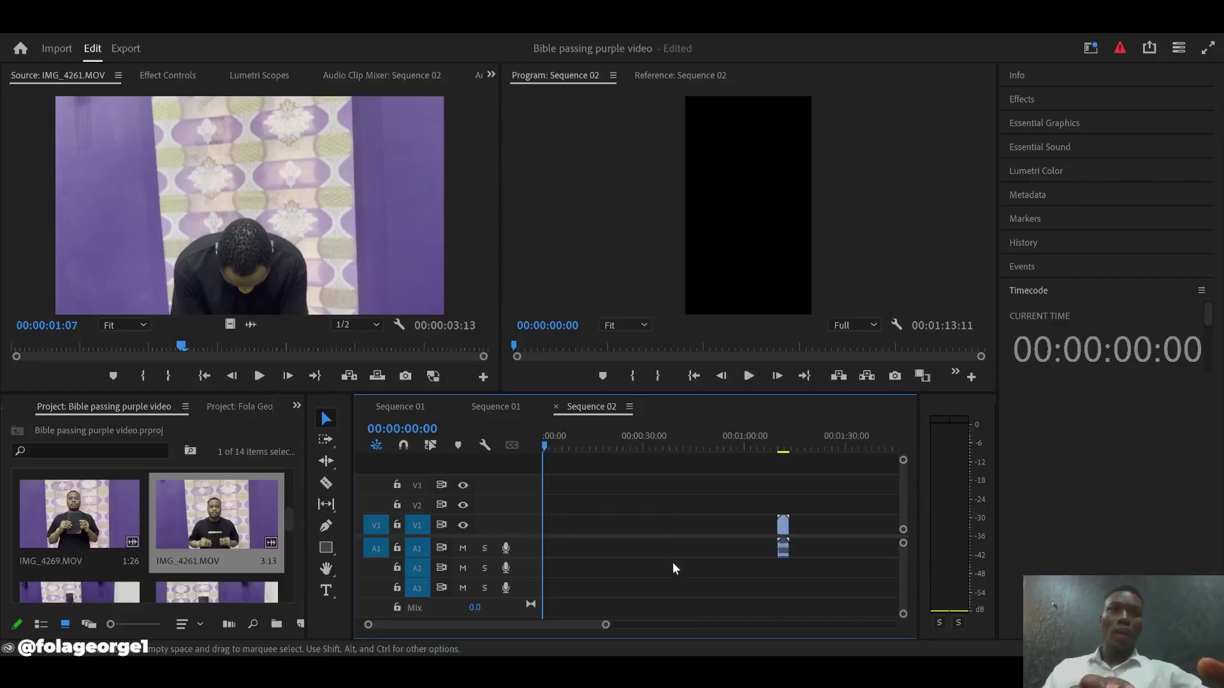
{"action": "left_click_drag", "start_coordinate": [839, 577], "coordinate": [720, 471]}
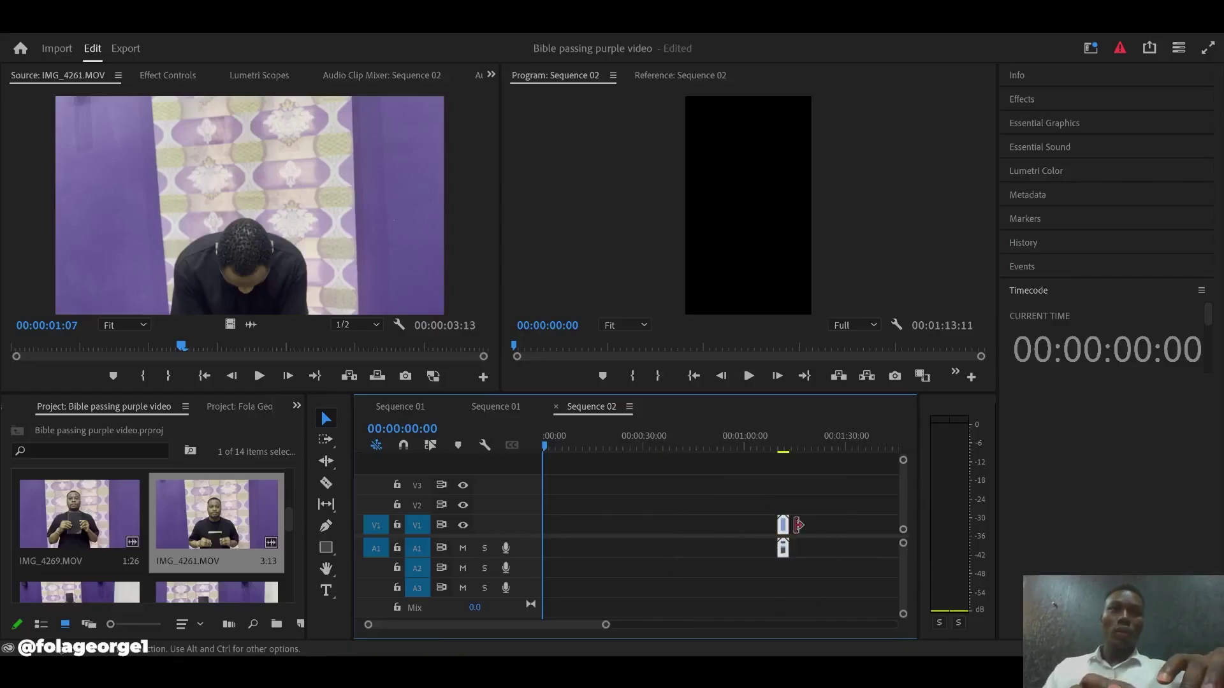
{"action": "left_click_drag", "start_coordinate": [784, 531], "coordinate": [547, 536]}
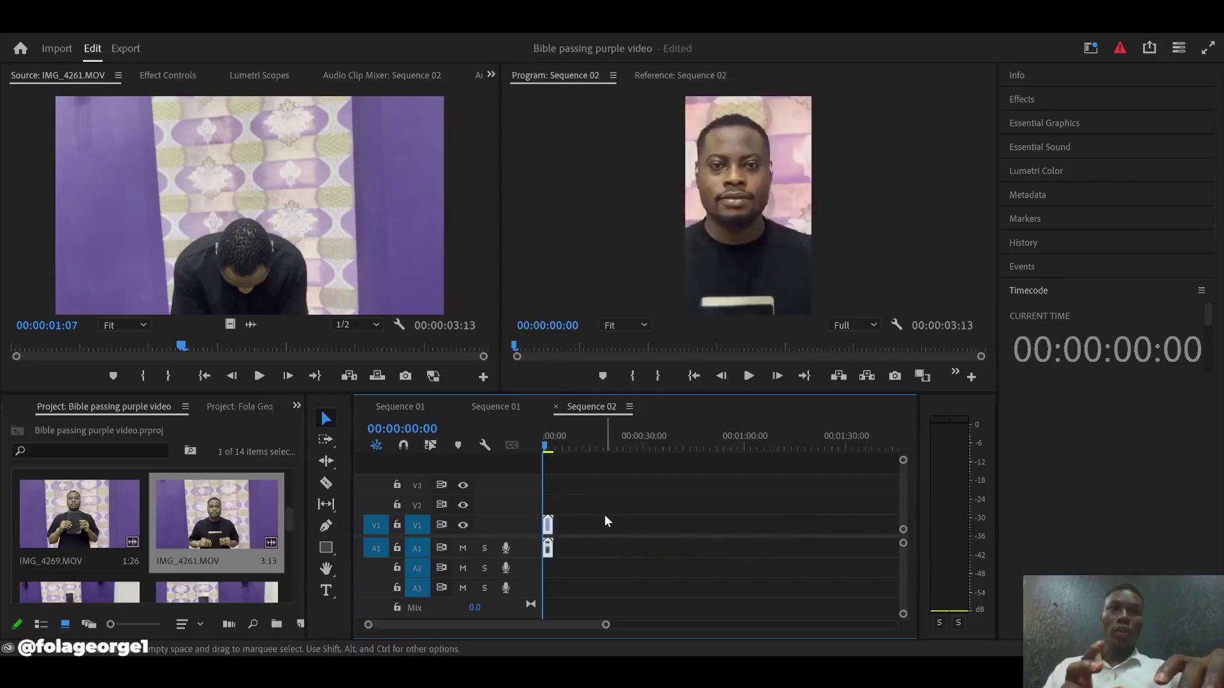
Move the Sequence 02 playhead to 00:00:01:18 and save the project
{"action": "key", "text": "equal"}
{"action": "key", "text": "equal"}
{"action": "key", "text": "equal"}
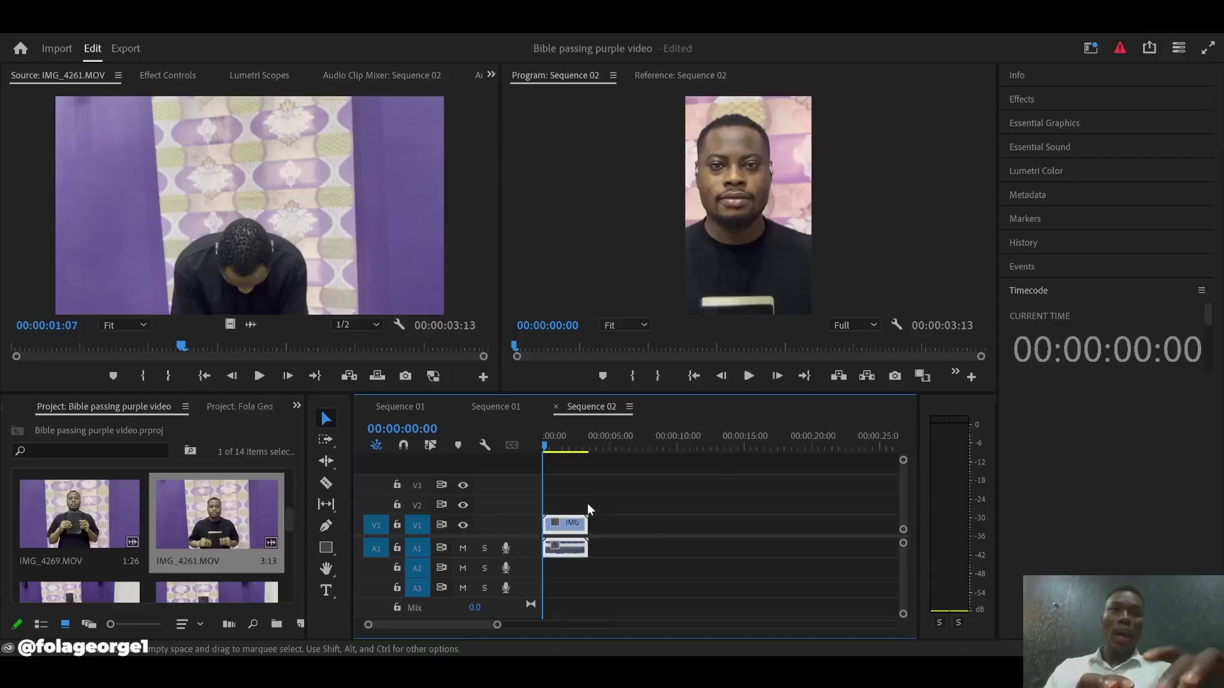
{"action": "mouse_move", "coordinate": [546, 448]}
{"action": "left_mouse_down"}
{"action": "mouse_move", "coordinate": [567, 456]}
{"action": "mouse_move", "coordinate": [539, 463]}
{"action": "mouse_move", "coordinate": [555, 470]}
{"action": "mouse_move", "coordinate": [554, 451]}
{"action": "mouse_move", "coordinate": [576, 451]}
{"action": "mouse_move", "coordinate": [564, 452]}
{"action": "left_mouse_up"}
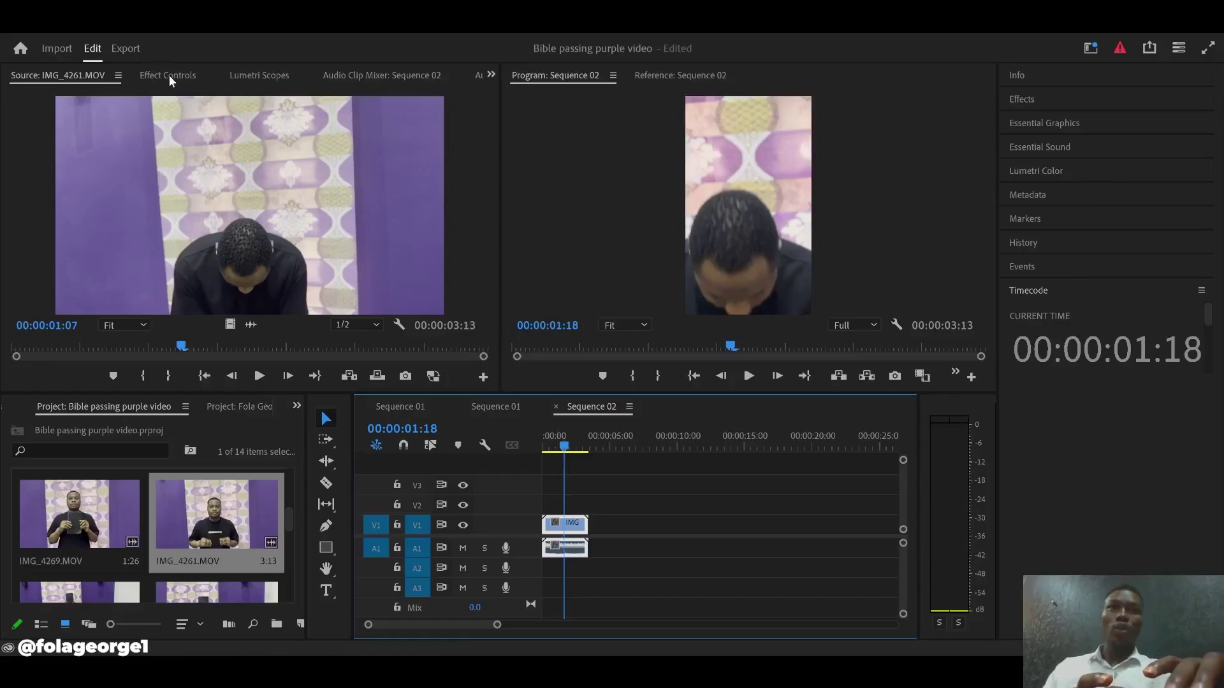
{"action": "key", "text": "ctrl+s"}
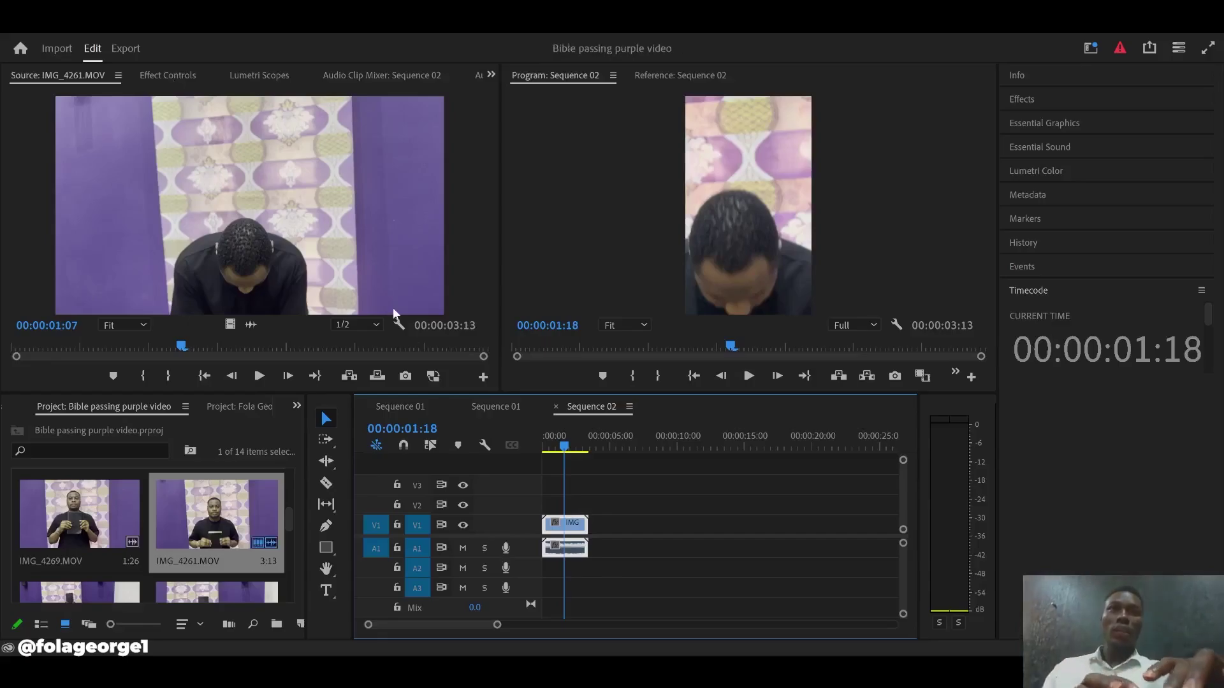
Reduce the Scale of IMG_4261.MOV in its Motion settings to 19
{"action": "left_click", "coordinate": [170, 77]}
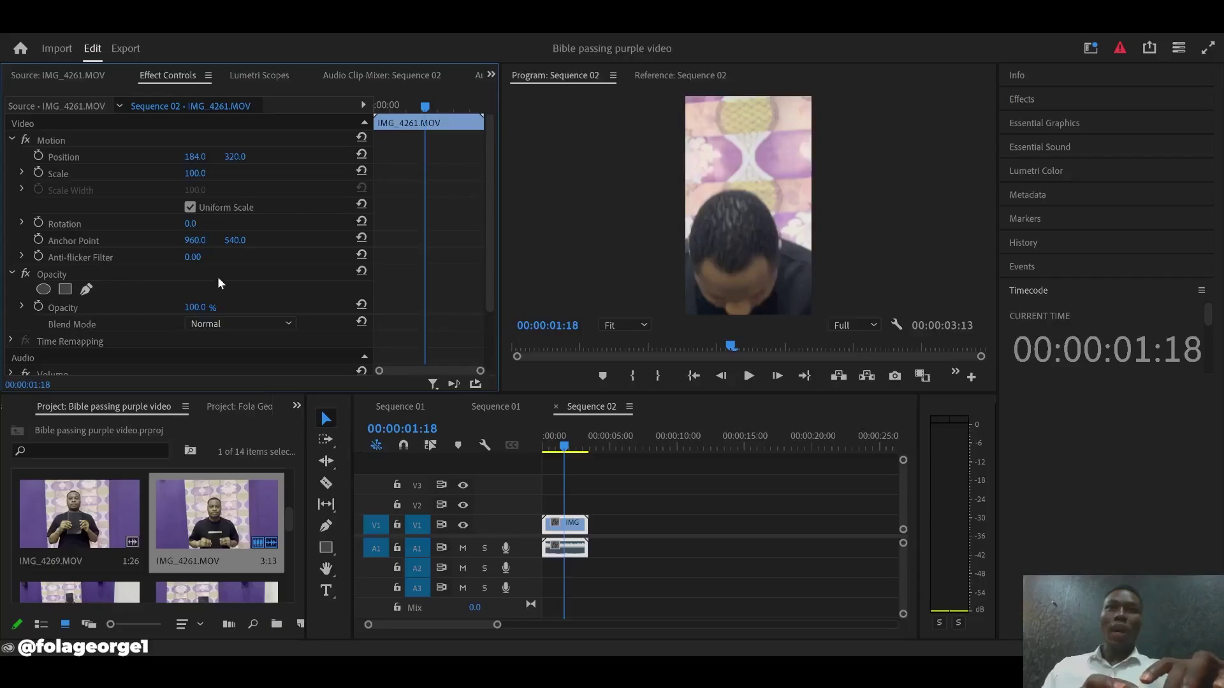
{"action": "scroll", "coordinate": [218, 279], "scroll_direction": "down", "scroll_amount": 2}
{"action": "scroll", "coordinate": [218, 279], "scroll_direction": "up", "scroll_amount": 2}
{"action": "left_click", "coordinate": [193, 173]}
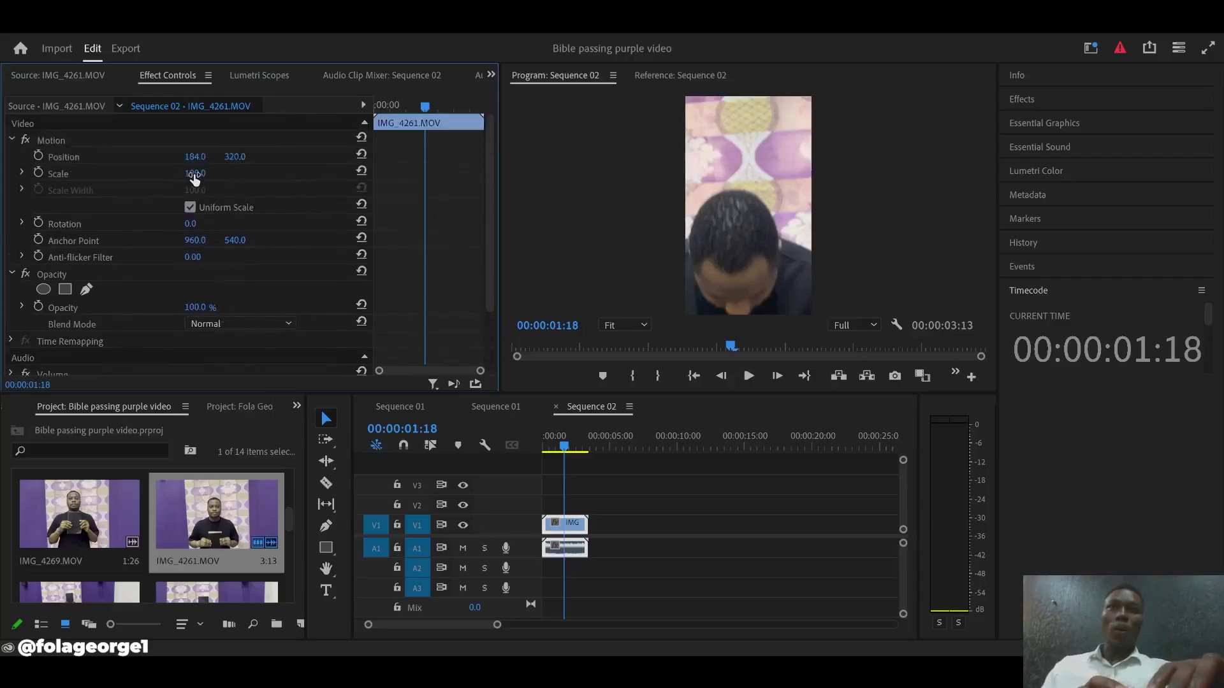
{"action": "type", "text": "25"}
{"action": "key", "text": "Return"}
{"action": "left_click_drag", "start_coordinate": [193, 173], "coordinate": [189, 173]}
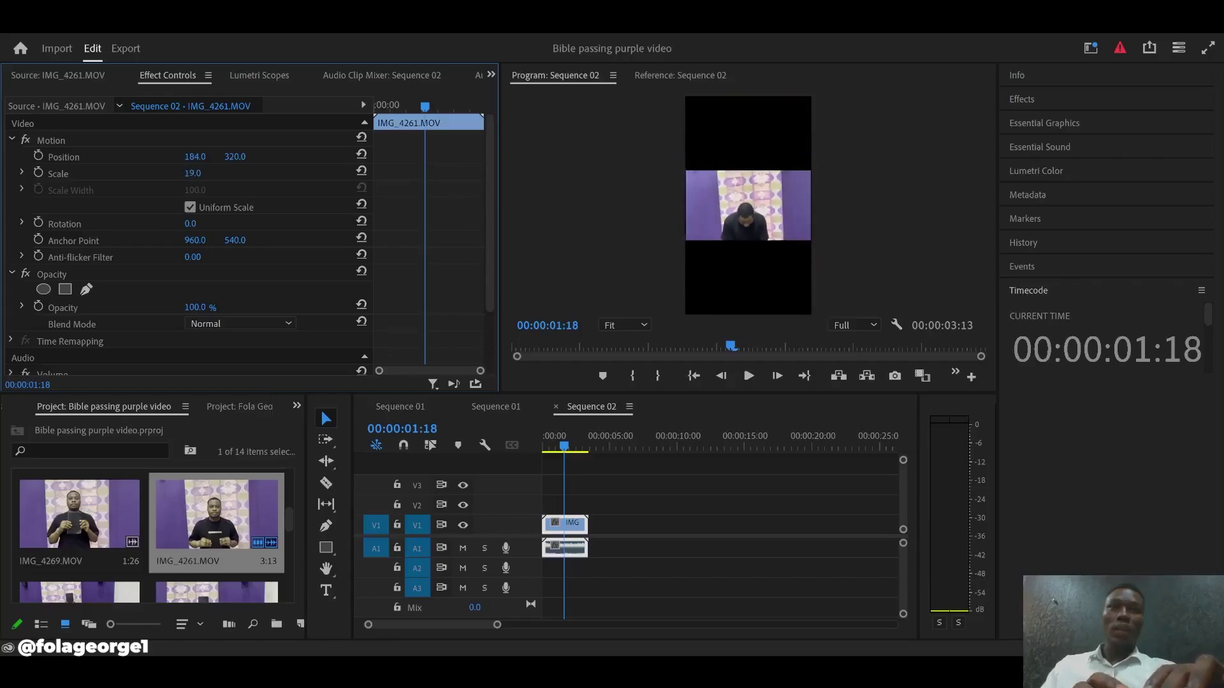
{"action": "left_click", "coordinate": [214, 173]}
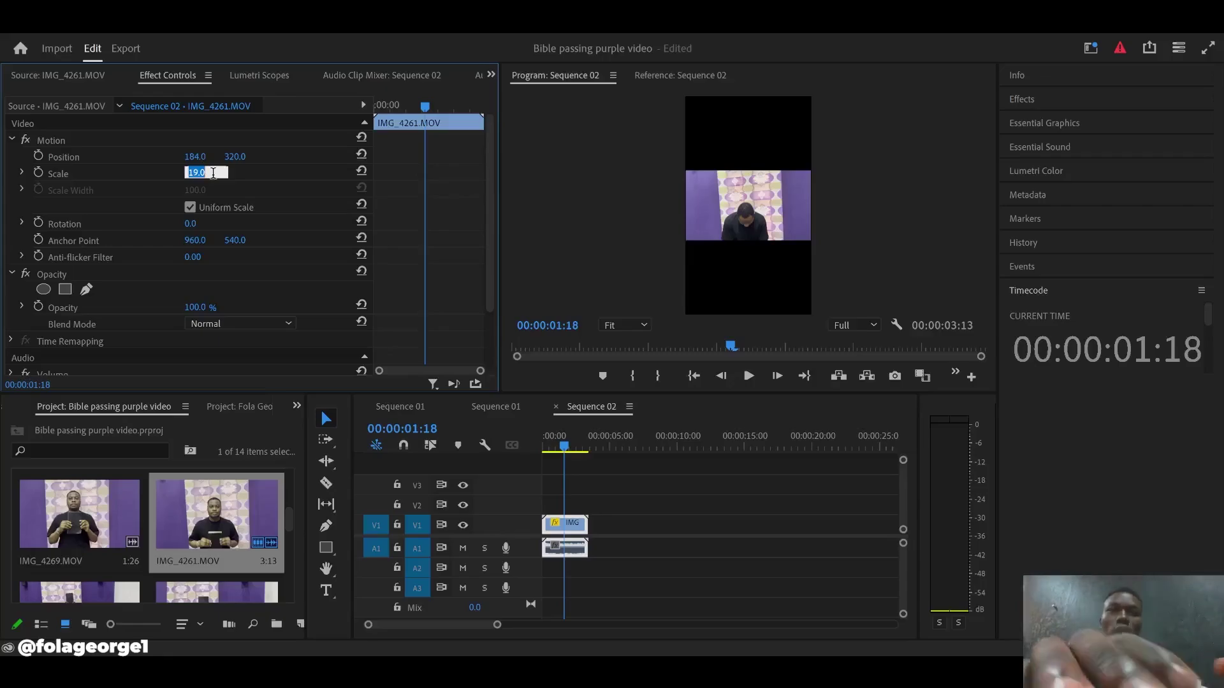
{"action": "type", "text": "60"}
{"action": "key", "text": "Return"}
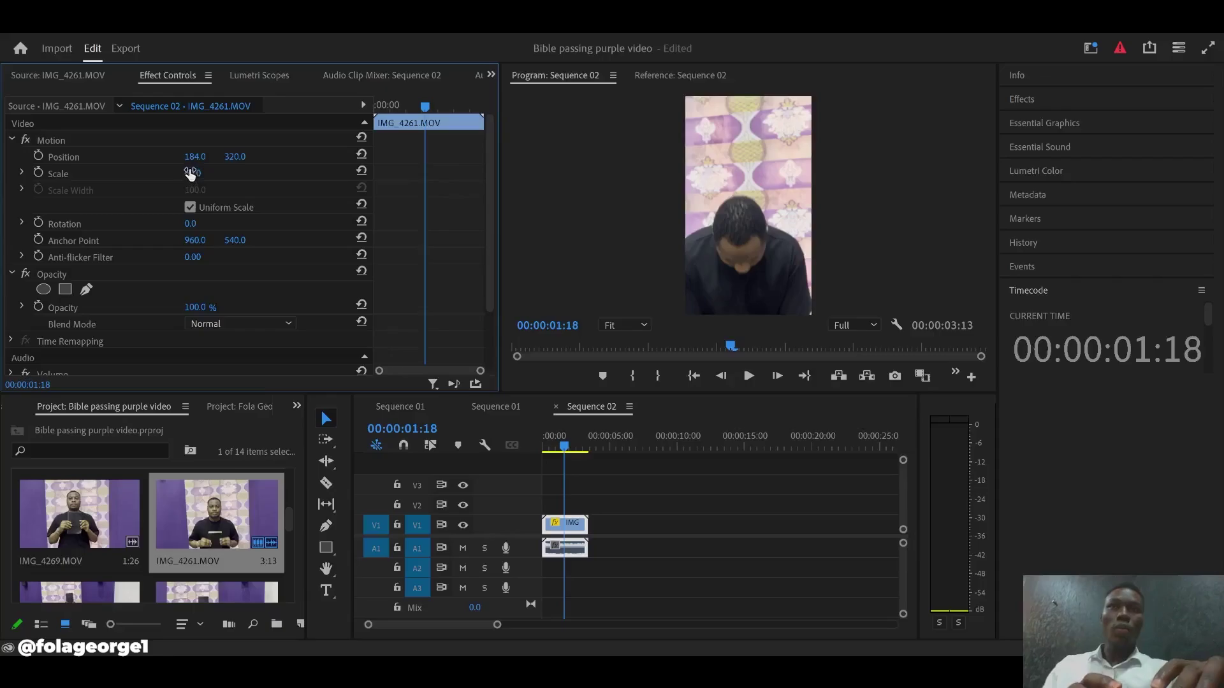
{"action": "key", "text": "ctrl+z"}
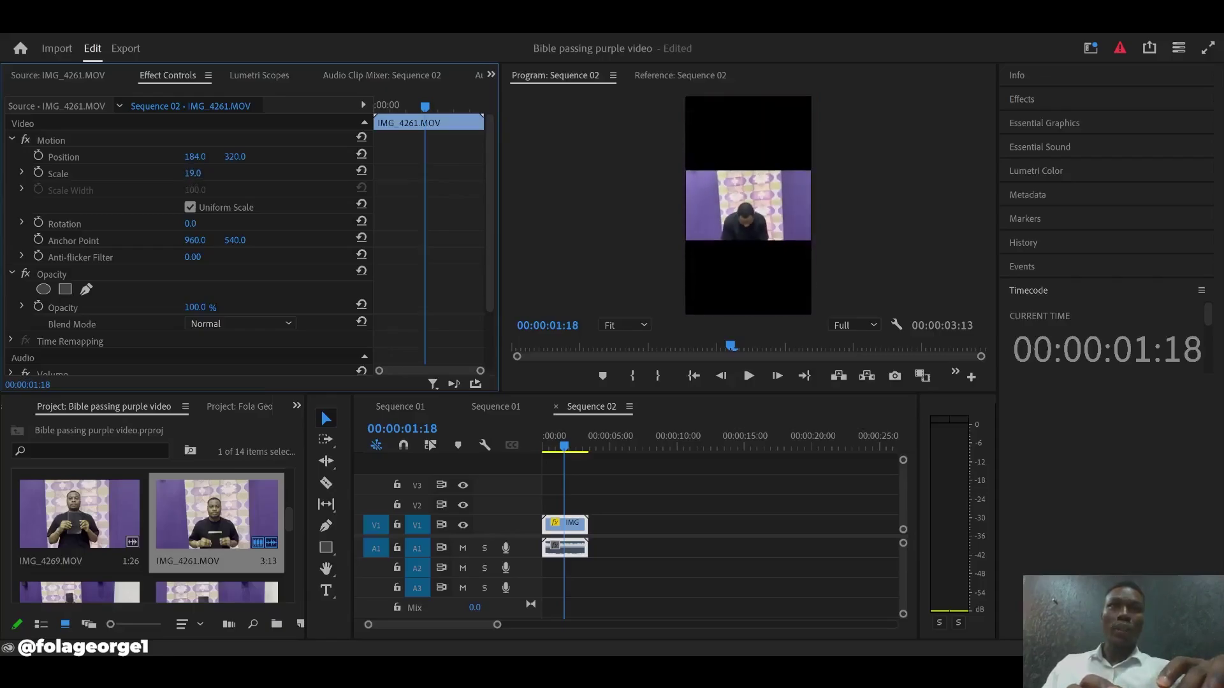
Set the Scale of IMG_4261.MOV to 20 and its vertical Position to 98, at the top of the vertical frame
{"action": "key", "text": "Up"}
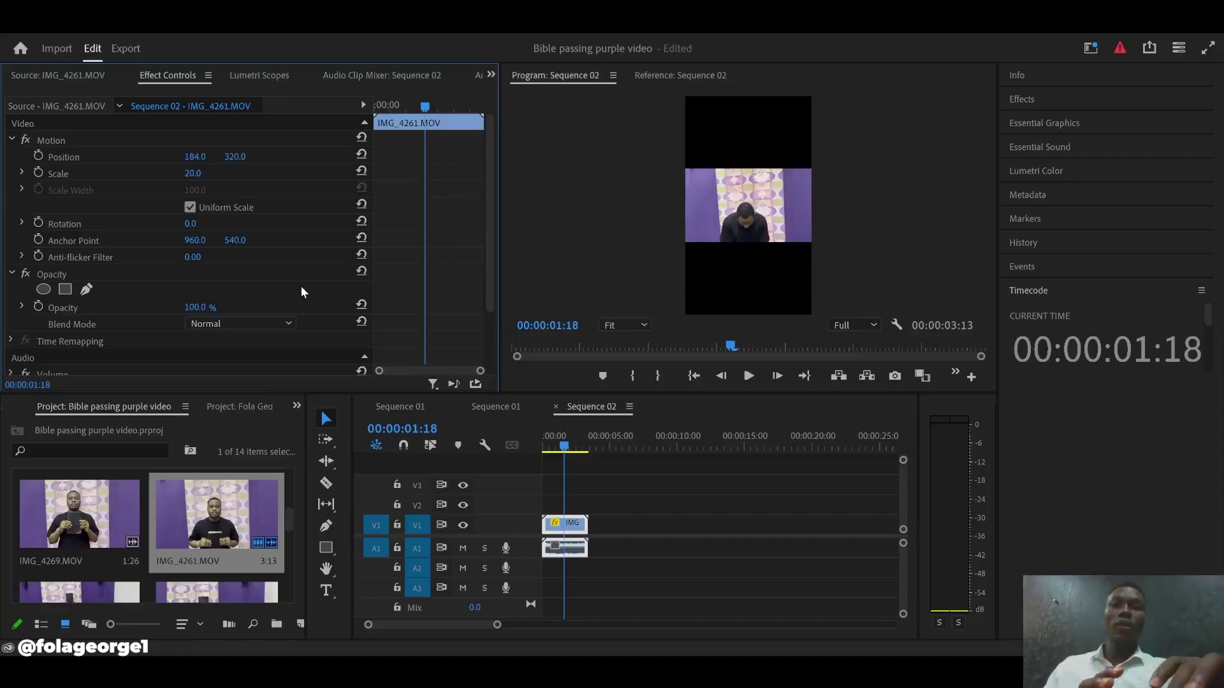
{"action": "left_click_drag", "start_coordinate": [235, 156], "coordinate": [91, 156]}
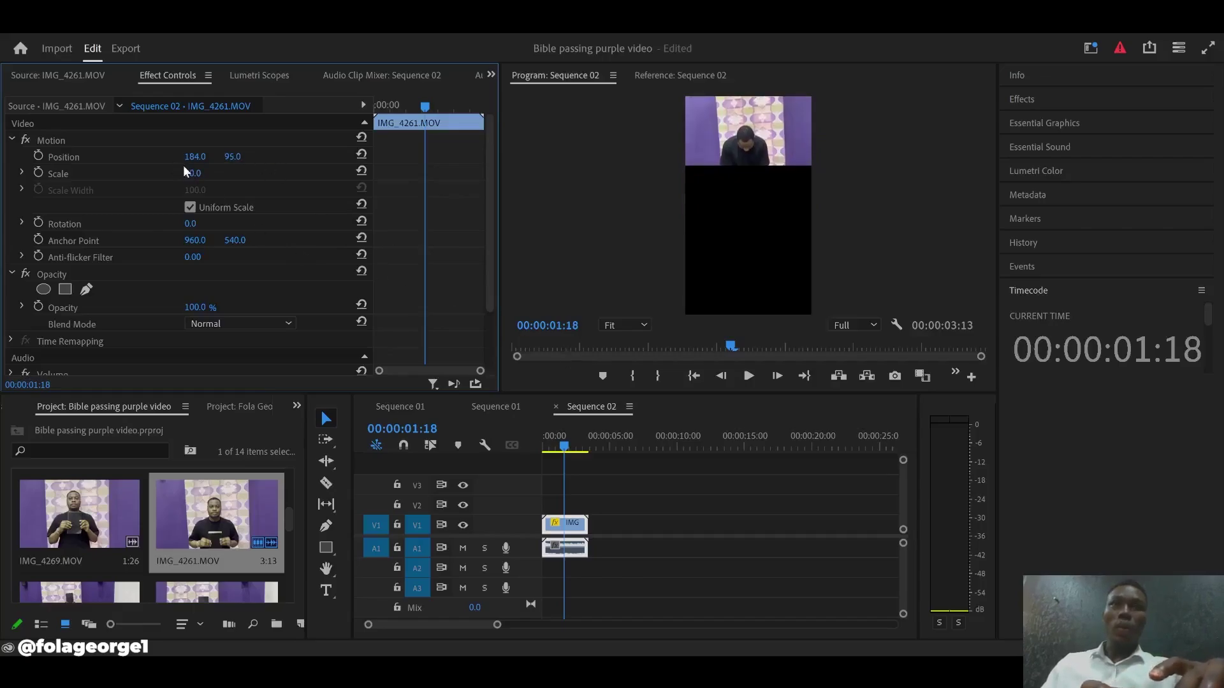
{"action": "left_click_drag", "start_coordinate": [191, 173], "coordinate": [199, 172]}
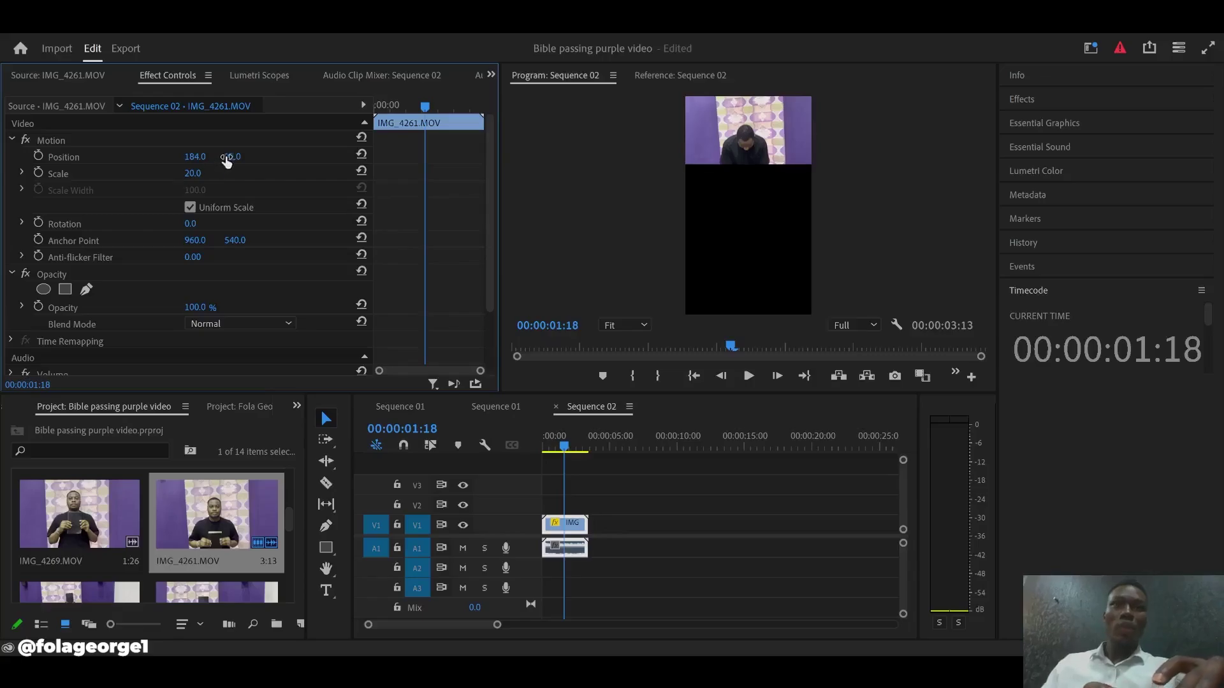
{"action": "left_click_drag", "start_coordinate": [230, 157], "coordinate": [245, 157]}
{"action": "left_click_drag", "start_coordinate": [234, 156], "coordinate": [223, 156]}
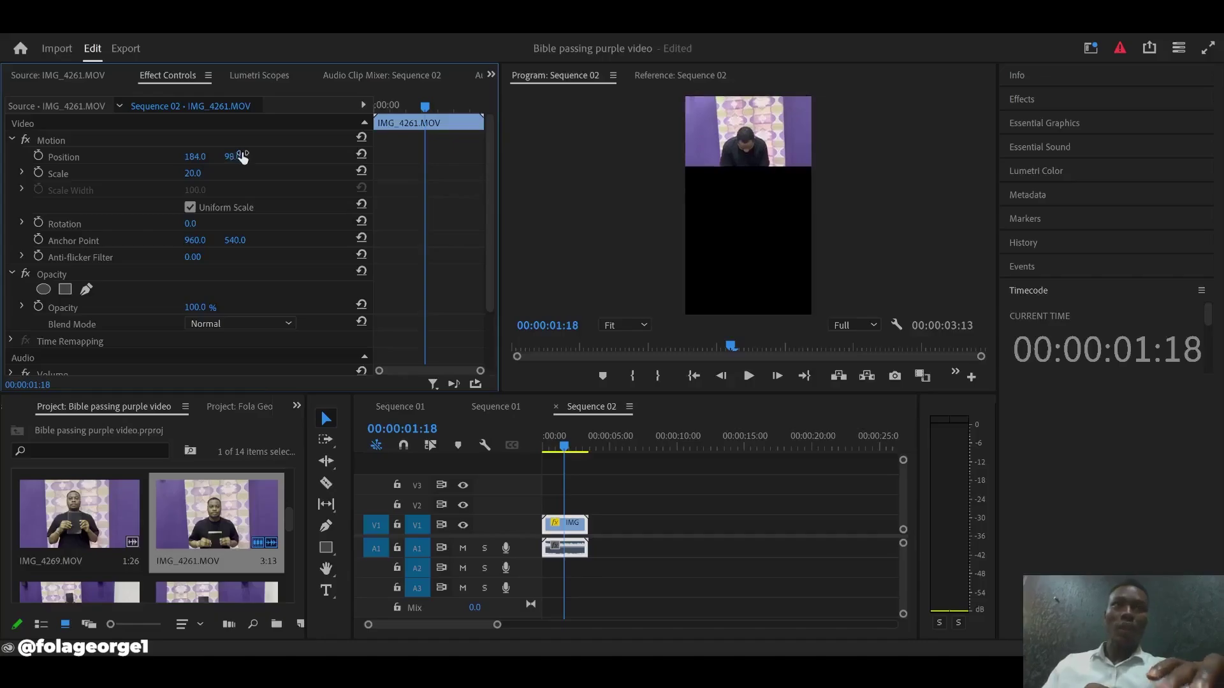
Return the playhead to 00:00:00:00 and place IMG_4275.MOV on V1 and A1 directly after IMG_4261.MOV
{"action": "left_click", "coordinate": [563, 450]}
{"action": "left_click_drag", "start_coordinate": [563, 450], "coordinate": [506, 465]}
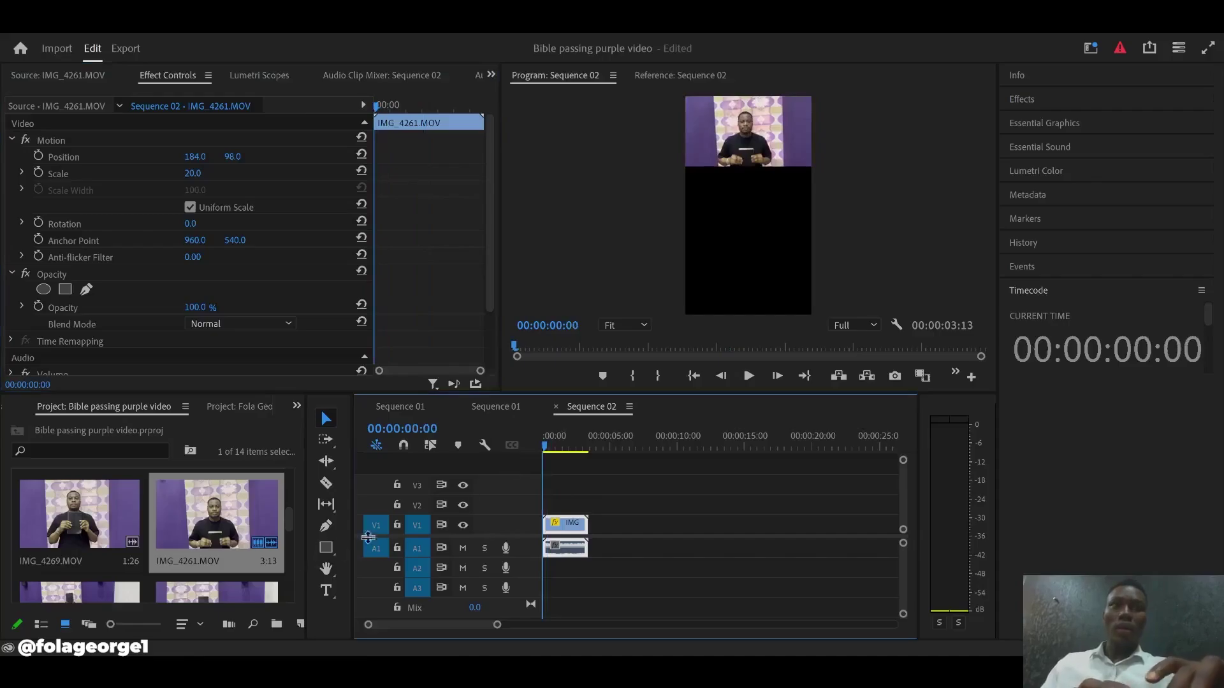
{"action": "left_click_drag", "start_coordinate": [288, 529], "coordinate": [287, 560]}
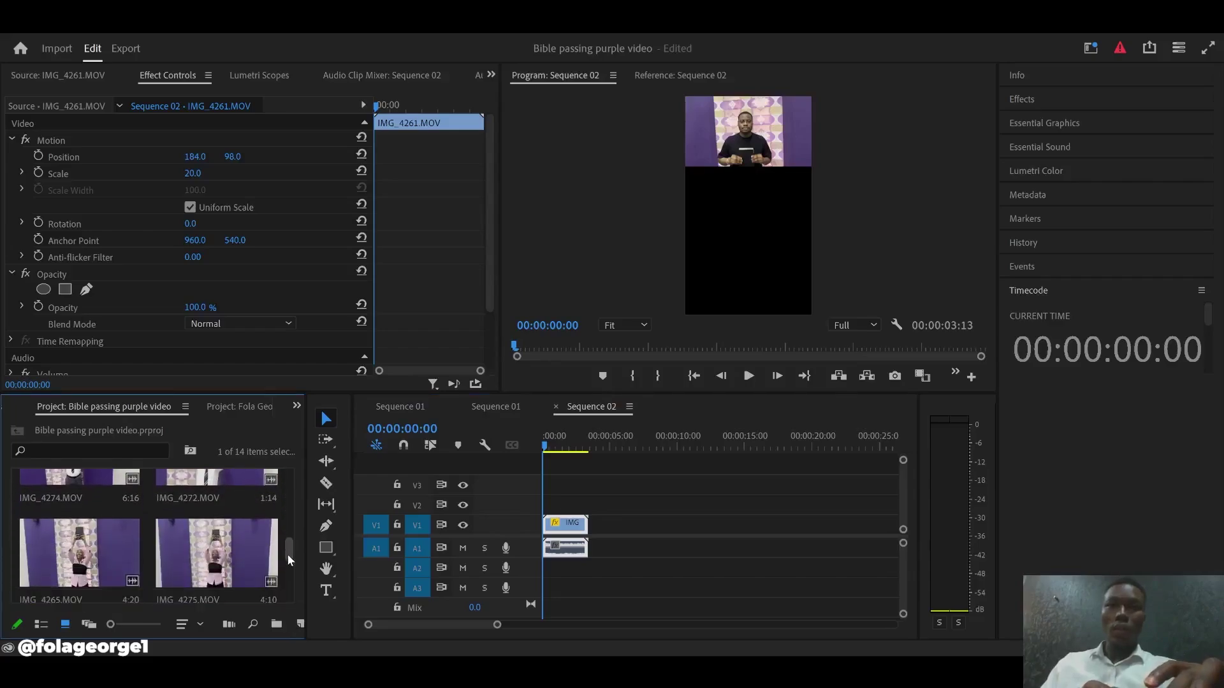
{"action": "scroll", "coordinate": [287, 553], "scroll_direction": "down", "scroll_amount": 1}
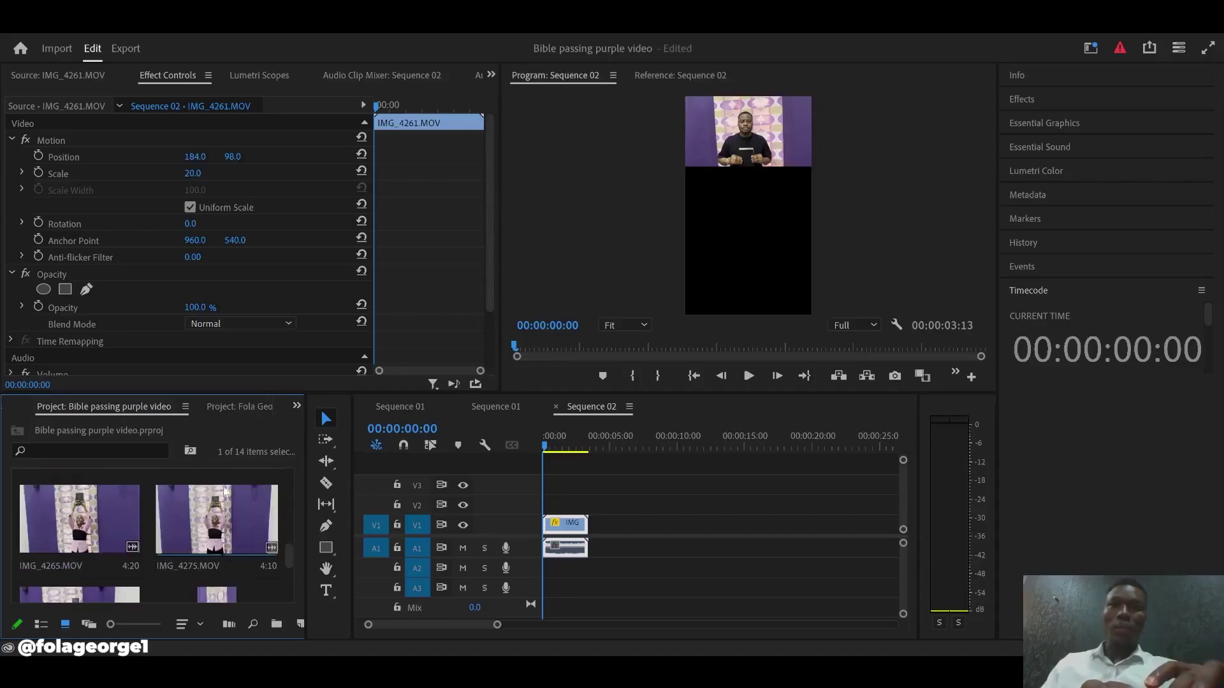
{"action": "left_click_drag", "start_coordinate": [218, 522], "coordinate": [601, 534]}
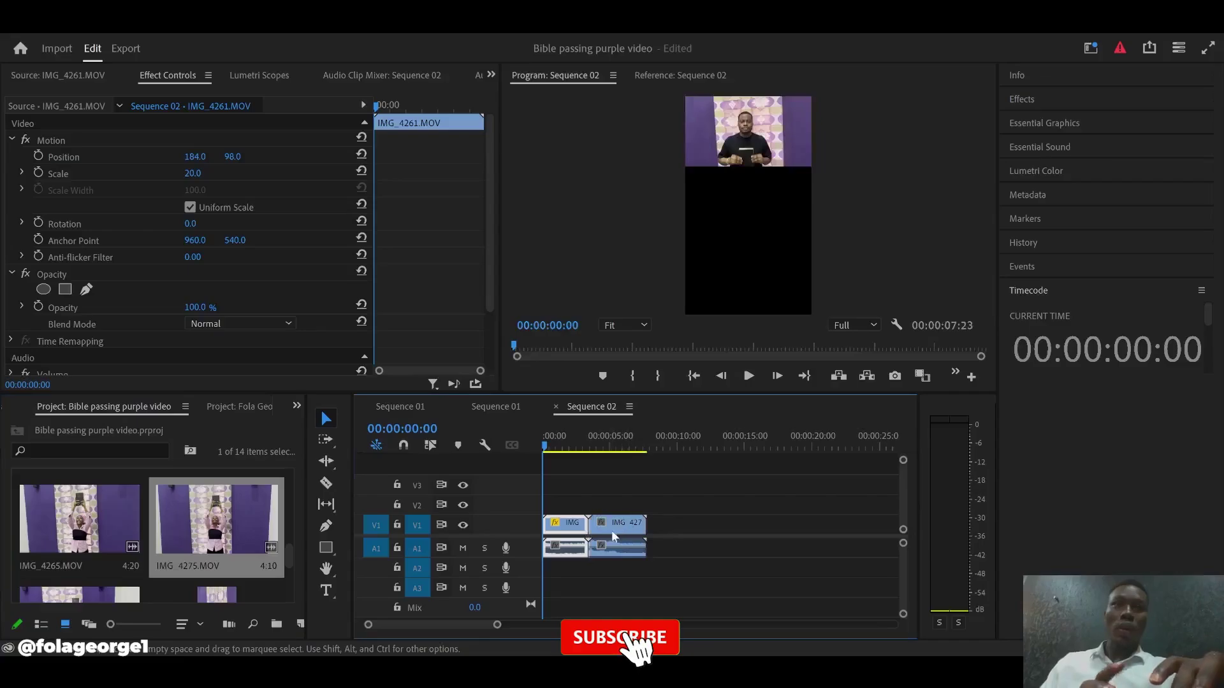
Inspect the separately selectable video and audio parts of the Sequence 02 clips, with the playhead at 00:00:01:05
{"action": "left_click", "coordinate": [617, 548]}
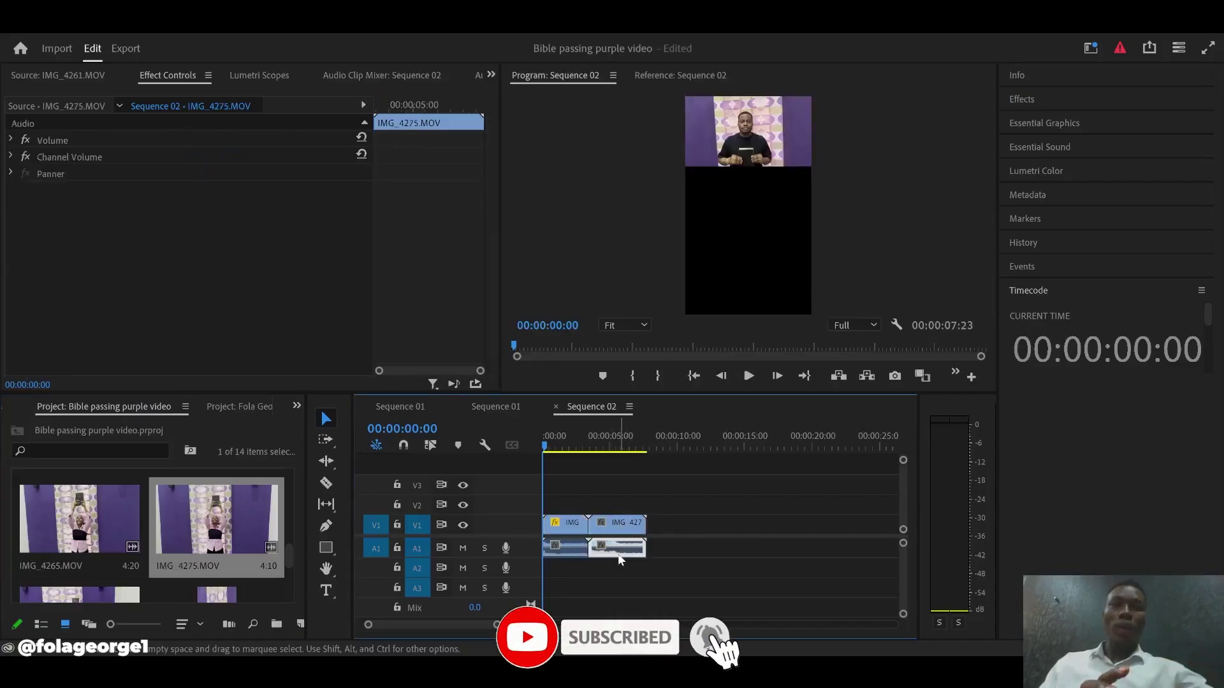
{"action": "left_click", "coordinate": [550, 546]}
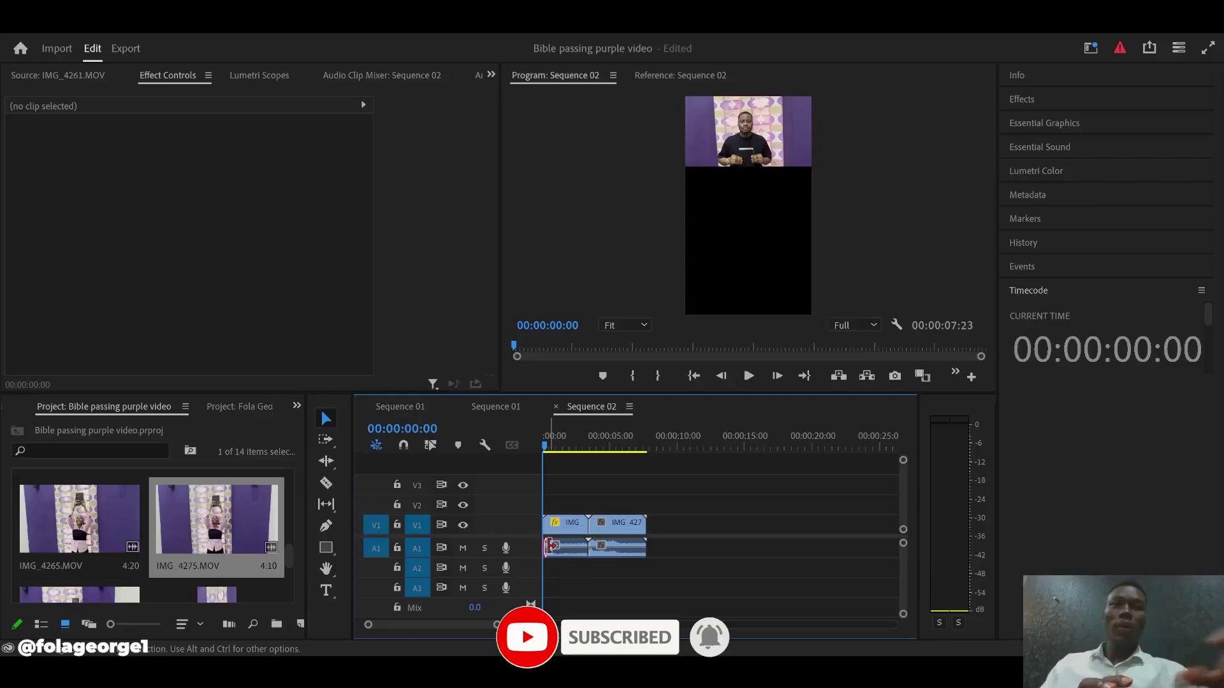
{"action": "left_click", "coordinate": [560, 552]}
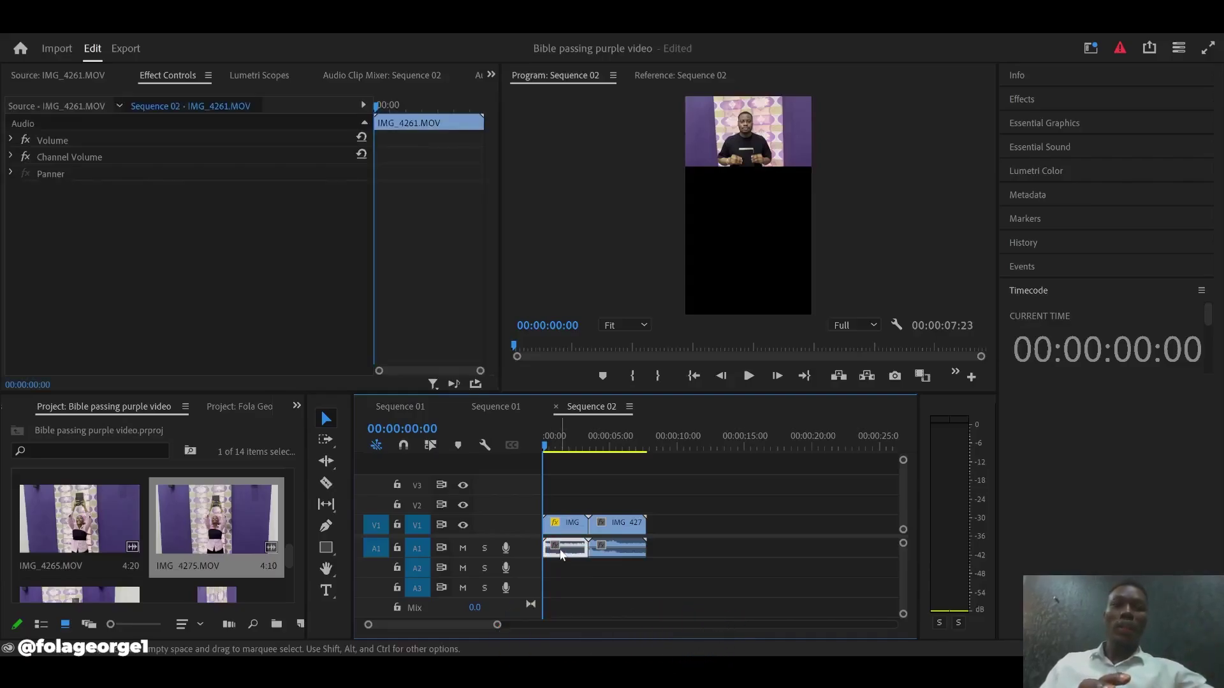
{"action": "left_click", "coordinate": [576, 532]}
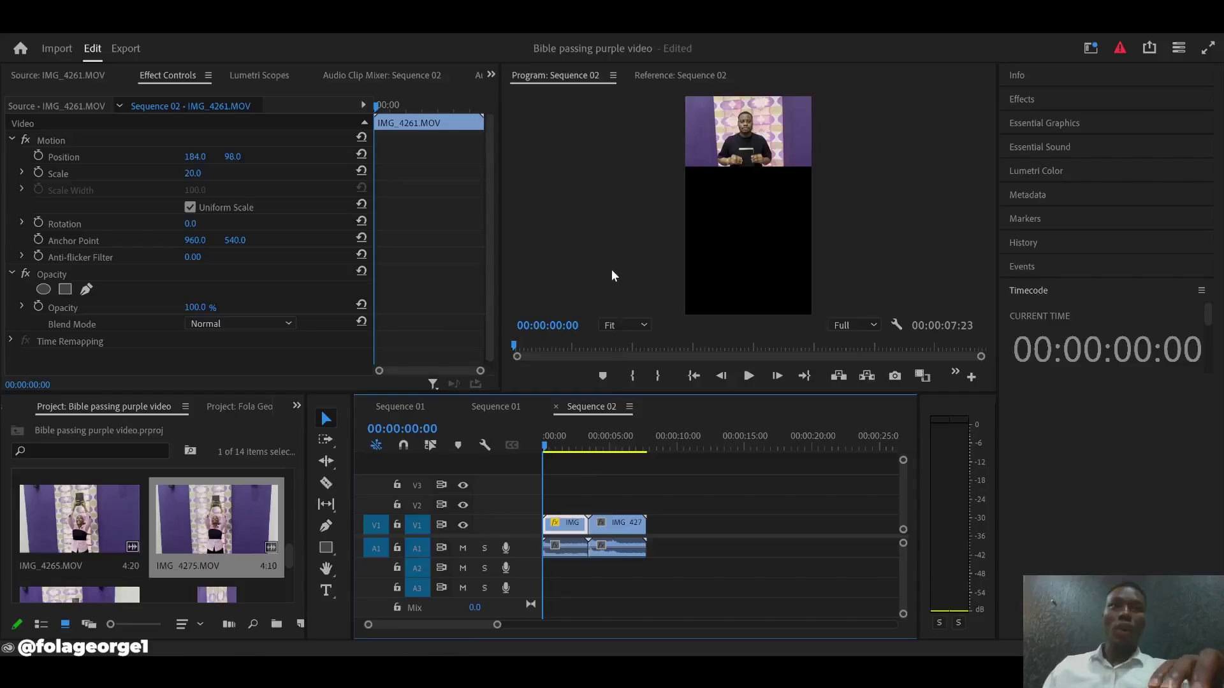
{"action": "left_click", "coordinate": [547, 505]}
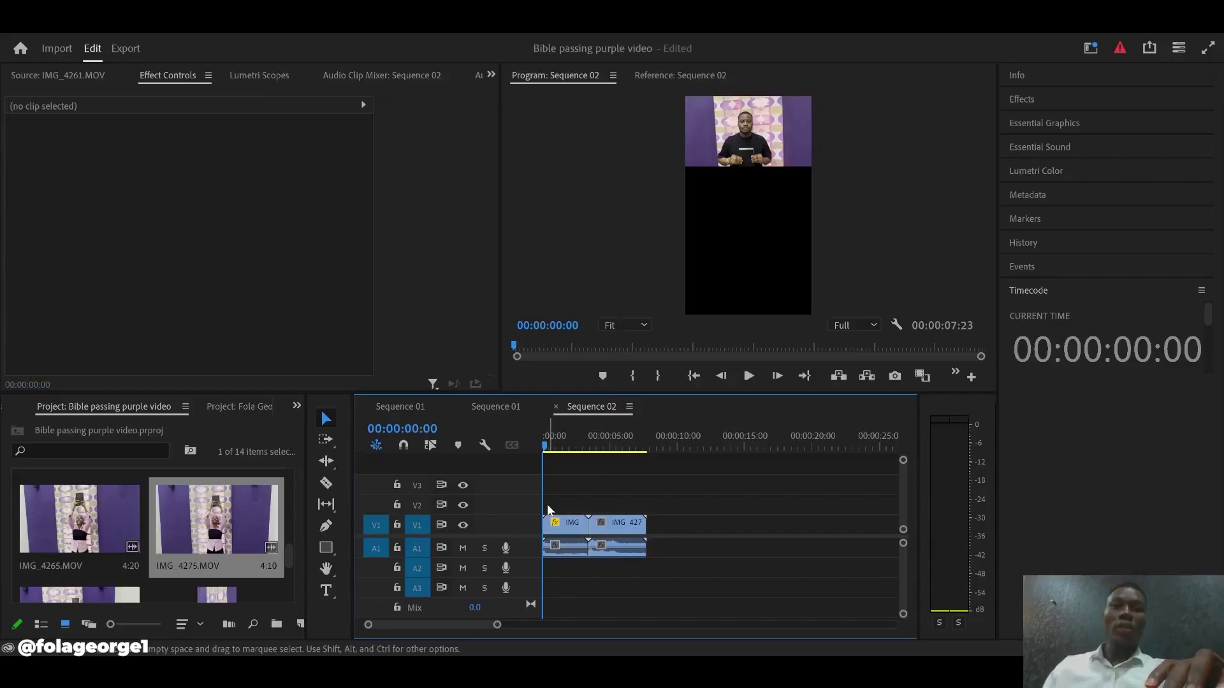
{"action": "left_click_drag", "start_coordinate": [547, 448], "coordinate": [557, 446]}
{"action": "left_click", "coordinate": [569, 524]}
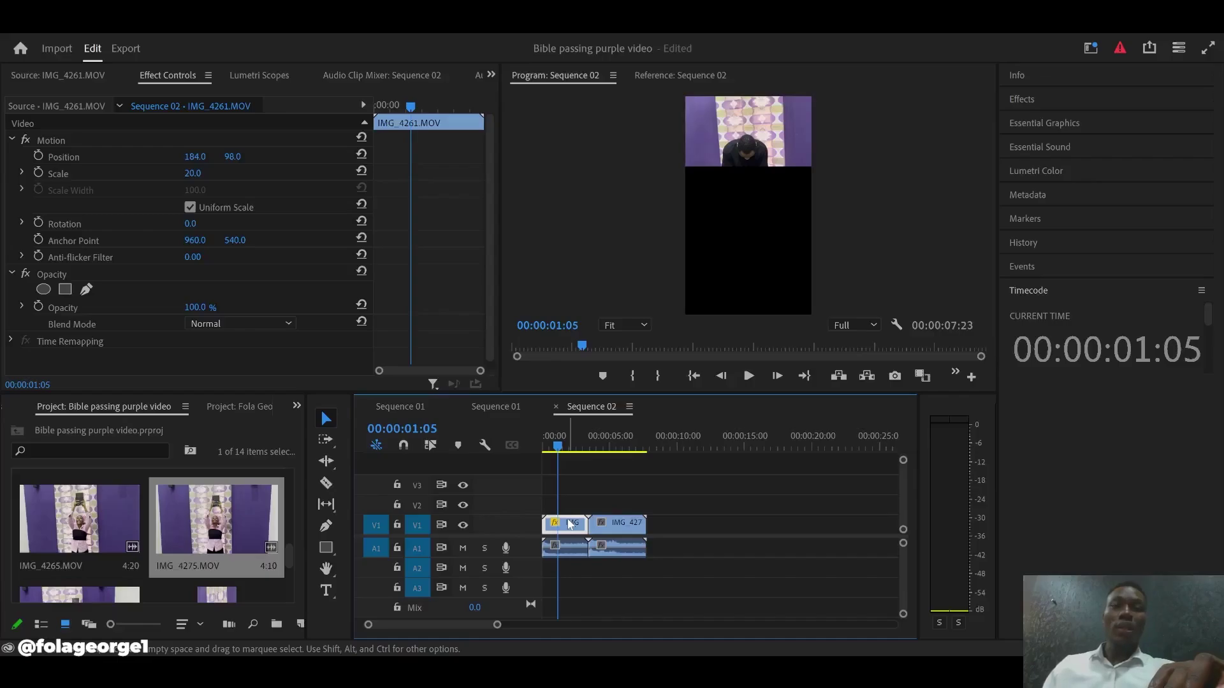
{"action": "left_click", "coordinate": [567, 548]}
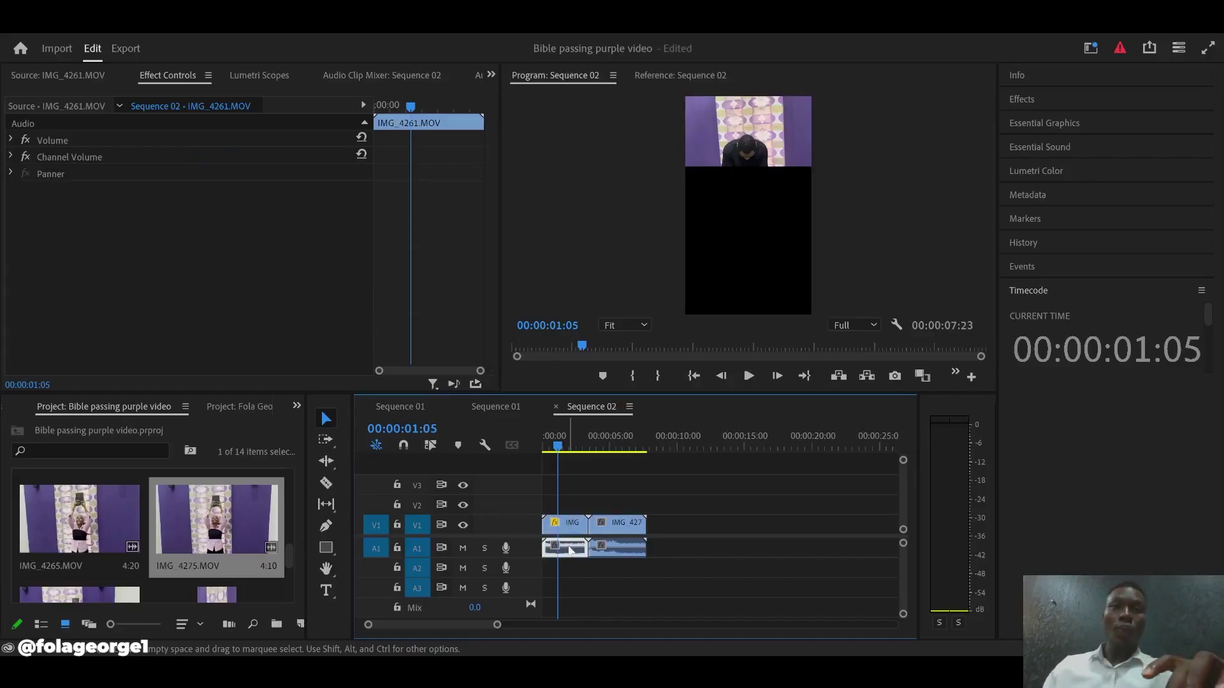
{"action": "left_click", "coordinate": [574, 529]}
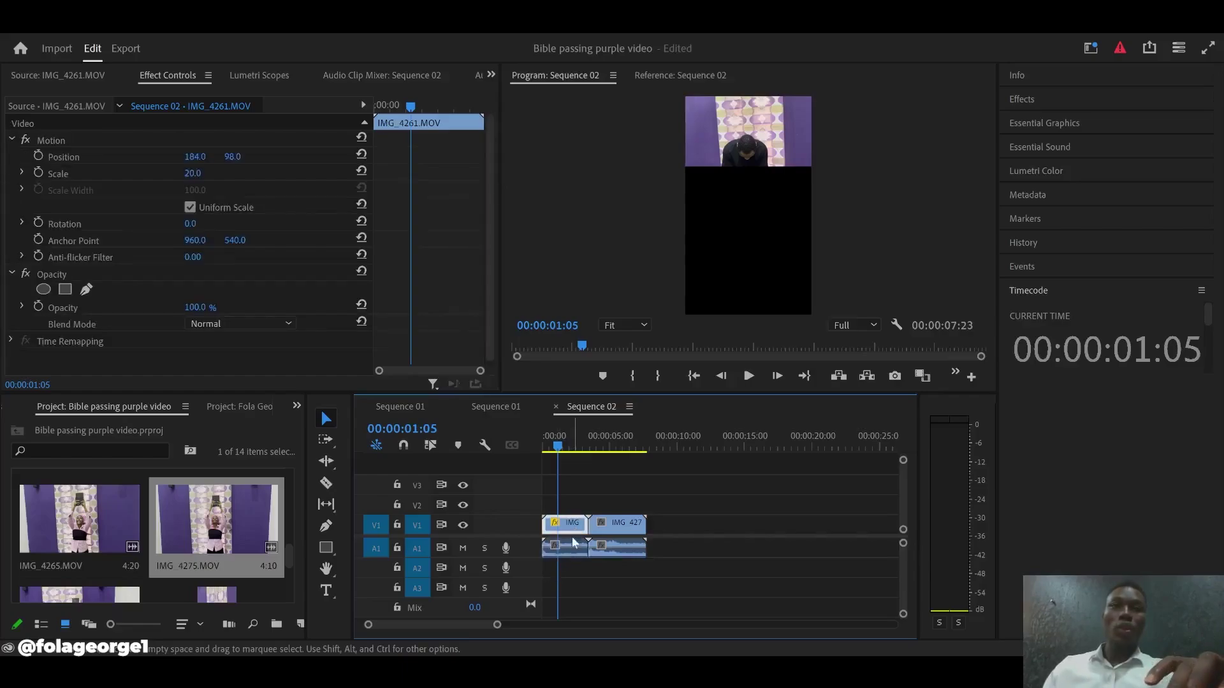
{"action": "left_click", "coordinate": [571, 551]}
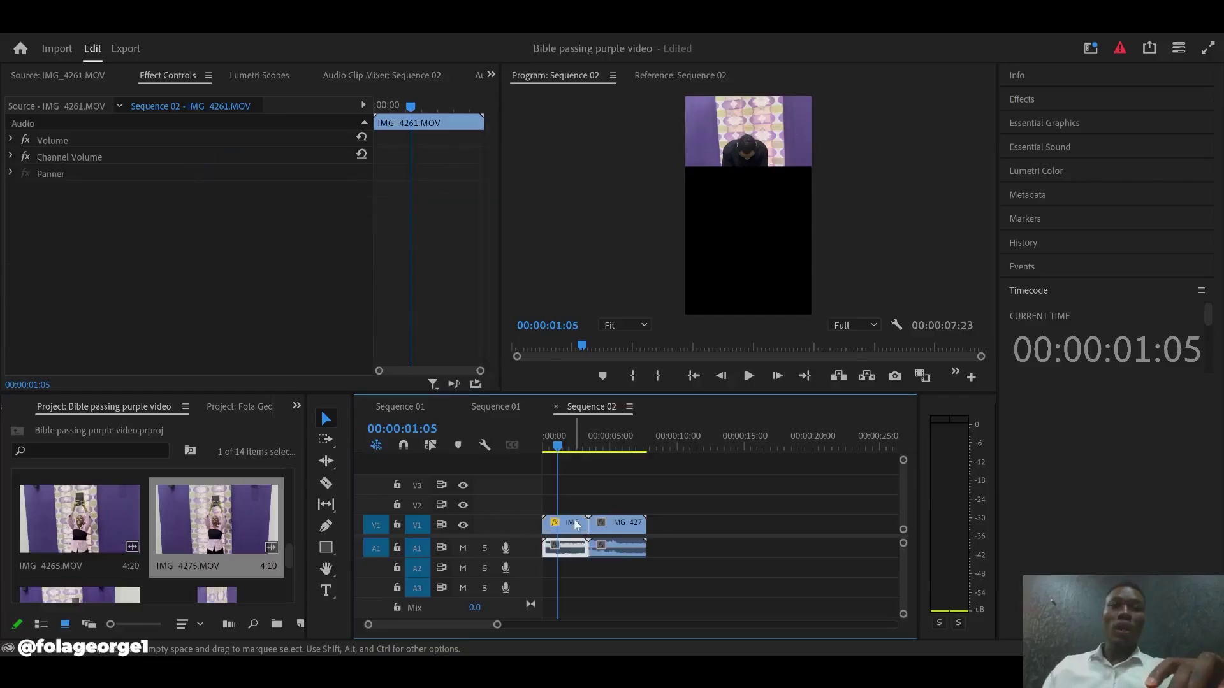
{"action": "left_click", "coordinate": [575, 524]}
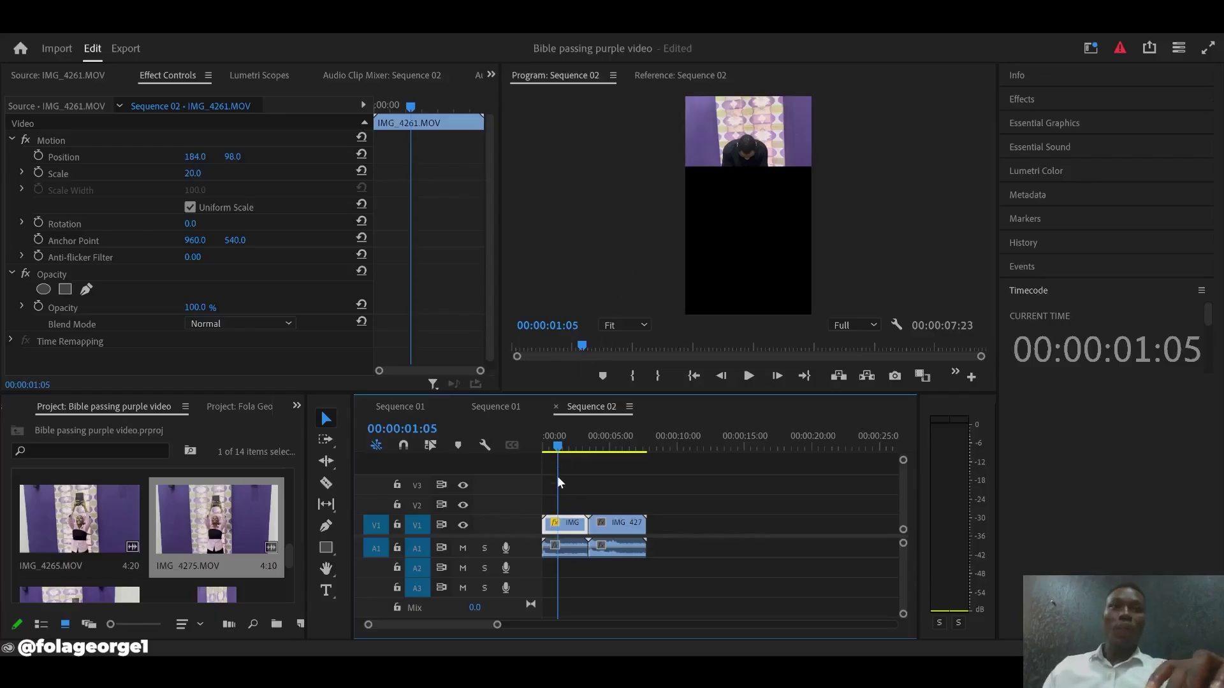
Delete the A1 audio of both IMG_4261.MOV and IMG_4275.MOV, keeping their video
{"action": "left_click", "coordinate": [569, 554]}
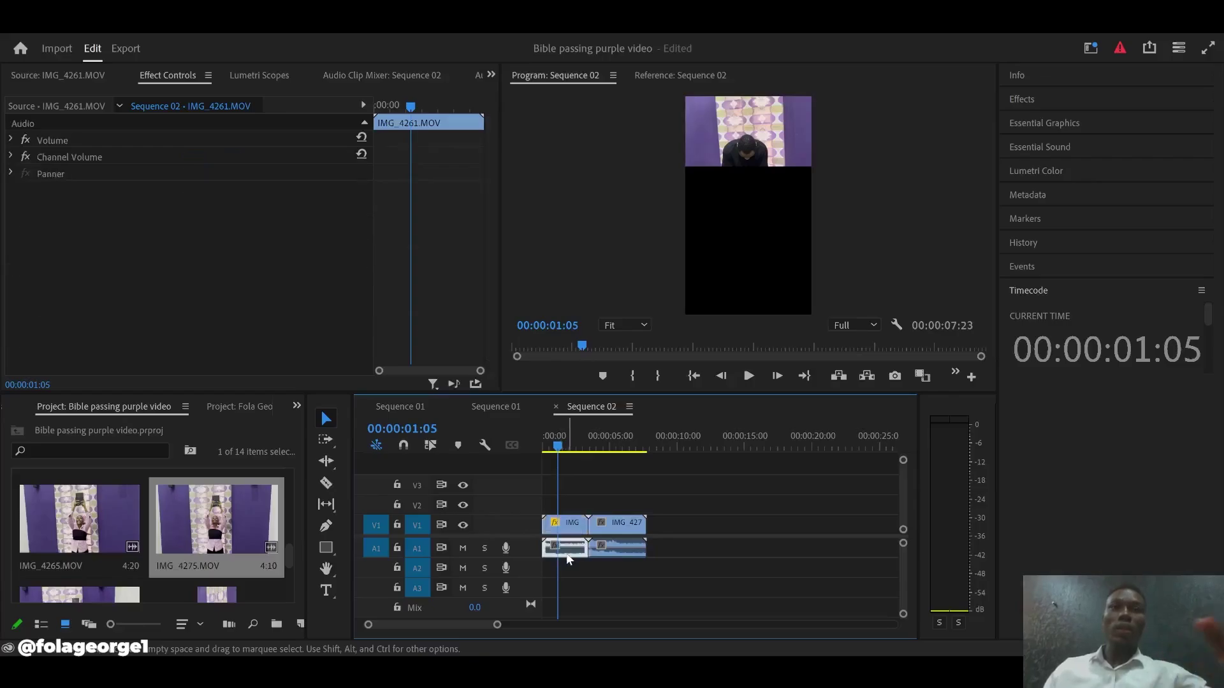
{"action": "key", "text": "Delete"}
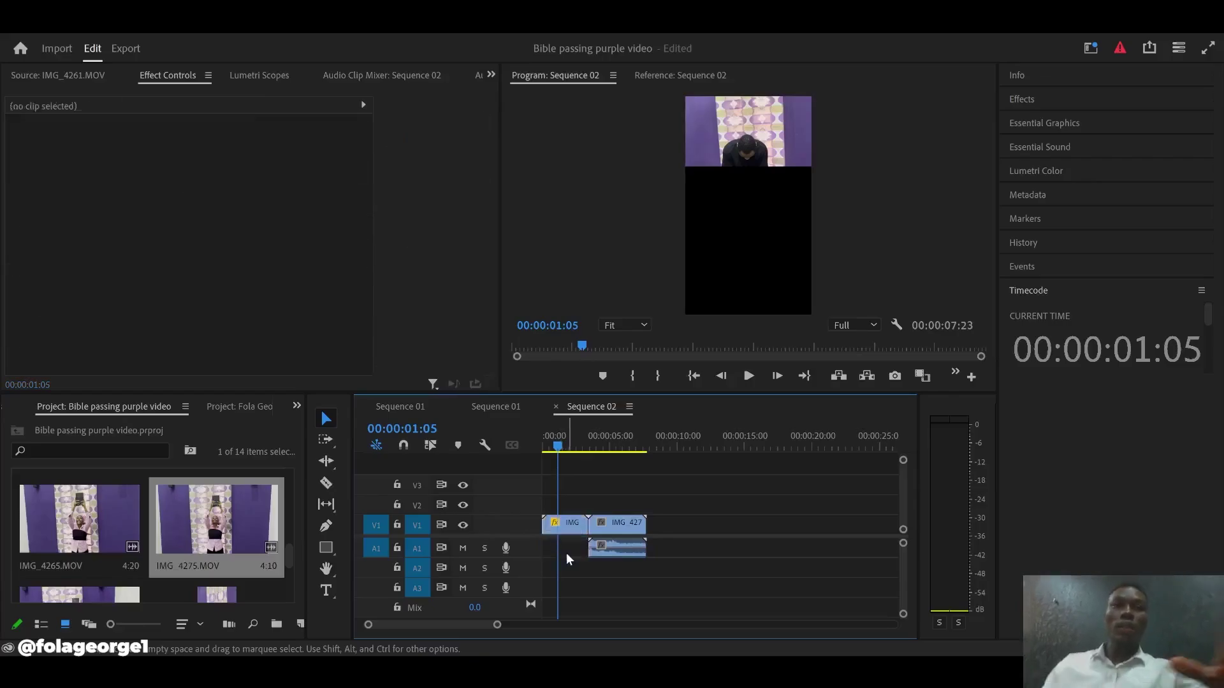
{"action": "left_click", "coordinate": [630, 552]}
{"action": "key", "text": "Delete"}
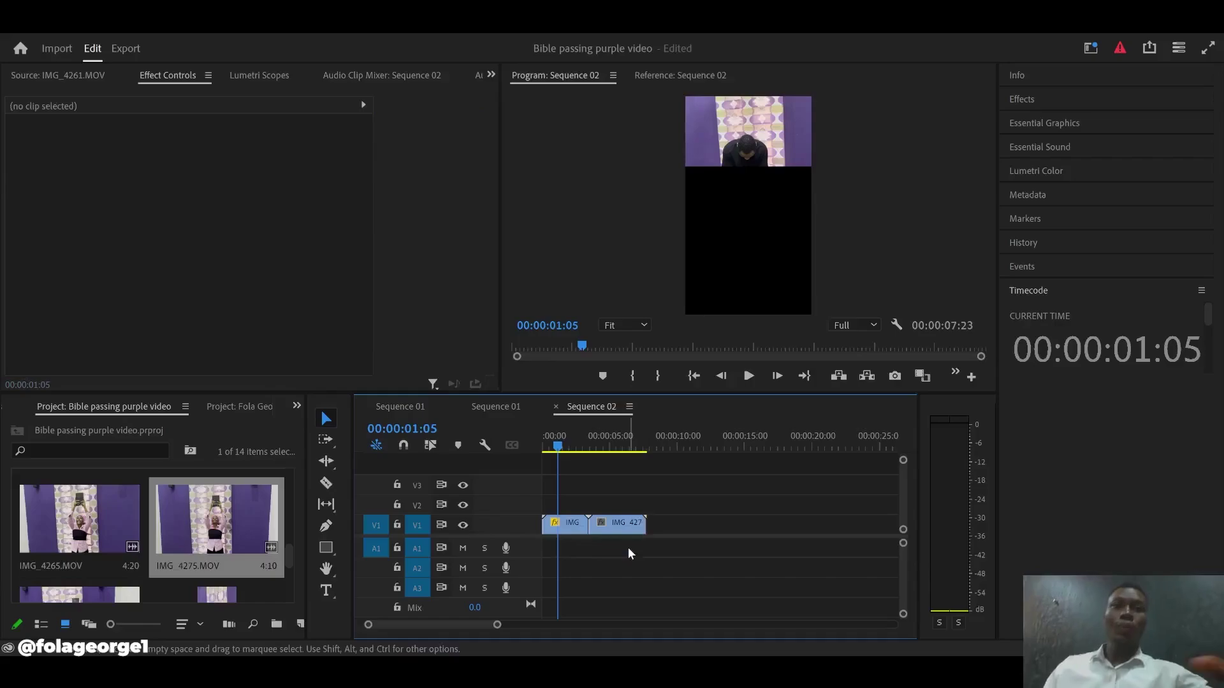
Move the playhead to 00:00:04:13 over IMG_4275.MOV in Sequence 02 and set that clip's Scale to 20
{"action": "left_click", "coordinate": [543, 446]}
{"action": "left_click_drag", "start_coordinate": [543, 446], "coordinate": [568, 447]}
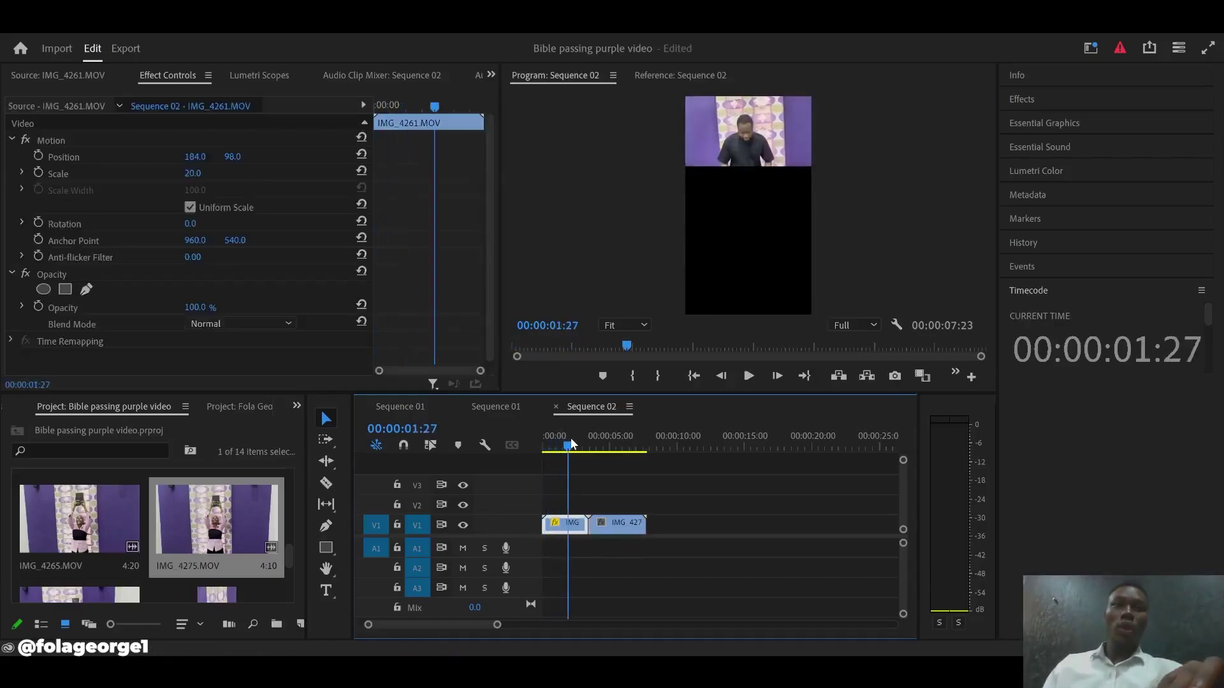
{"action": "left_click_drag", "start_coordinate": [599, 520], "coordinate": [602, 525]}
{"action": "key", "text": "equal"}
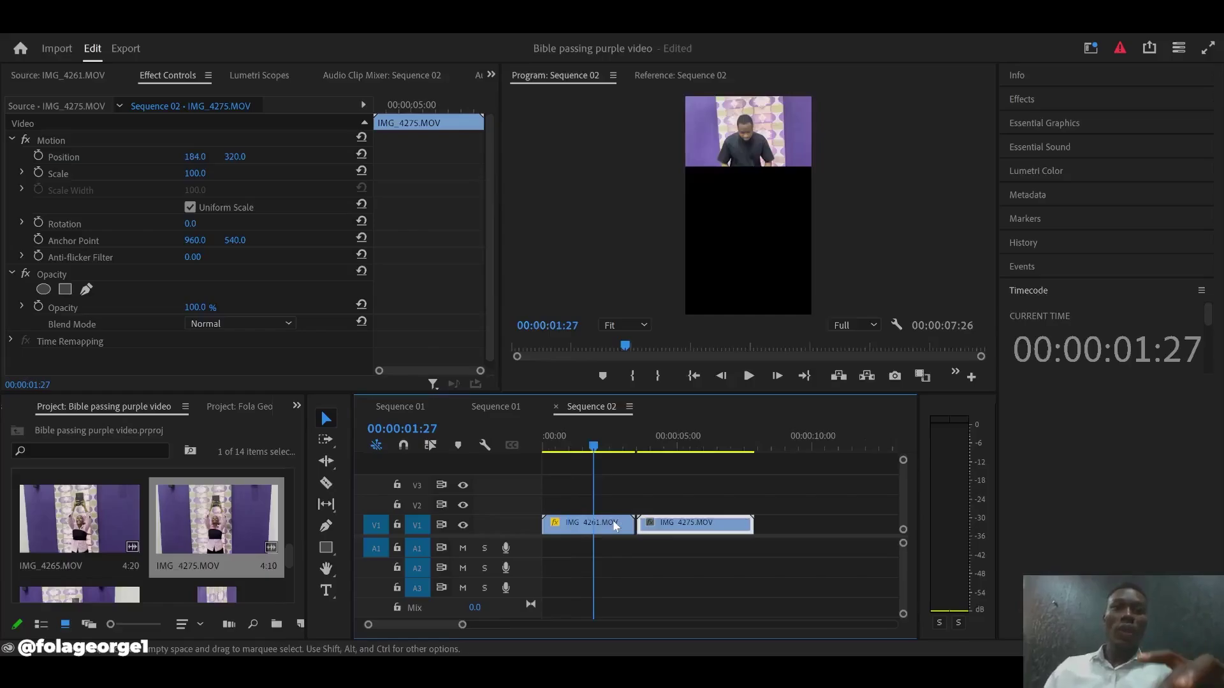
{"action": "mouse_move", "coordinate": [687, 526]}
{"action": "left_mouse_down"}
{"action": "mouse_move", "coordinate": [707, 526]}
{"action": "mouse_move", "coordinate": [690, 527]}
{"action": "left_mouse_up"}
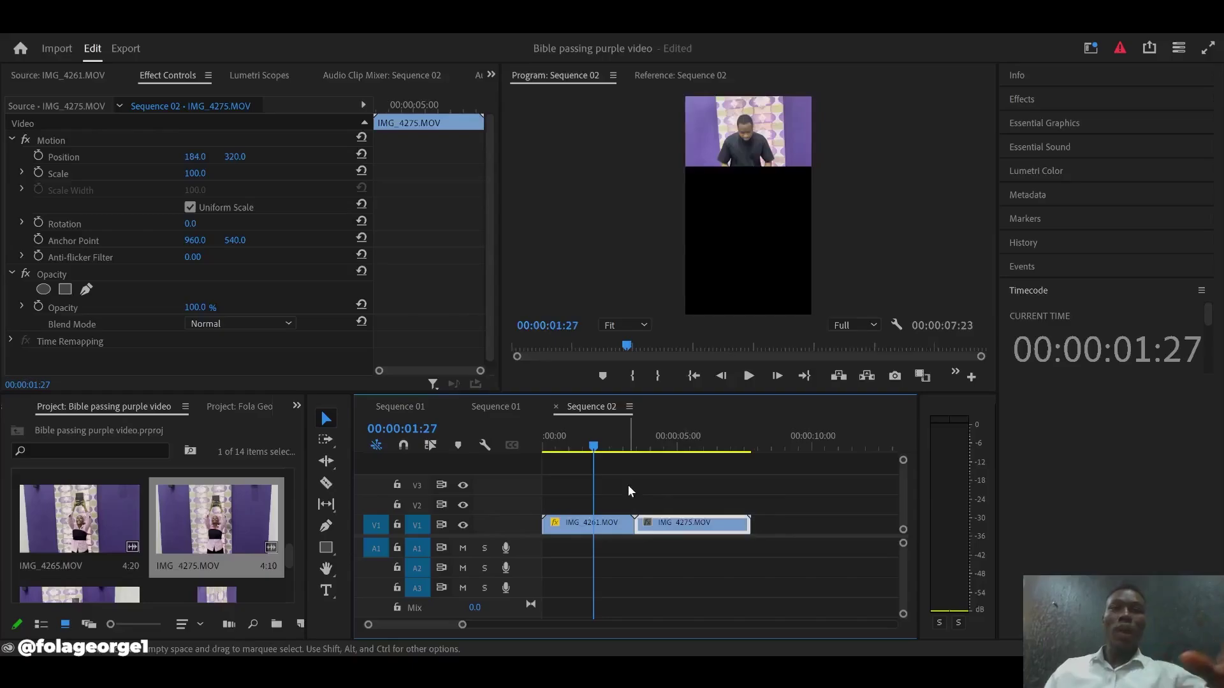
{"action": "key", "text": "minus"}
{"action": "left_click", "coordinate": [571, 449]}
{"action": "left_click_drag", "start_coordinate": [572, 471], "coordinate": [603, 469]}
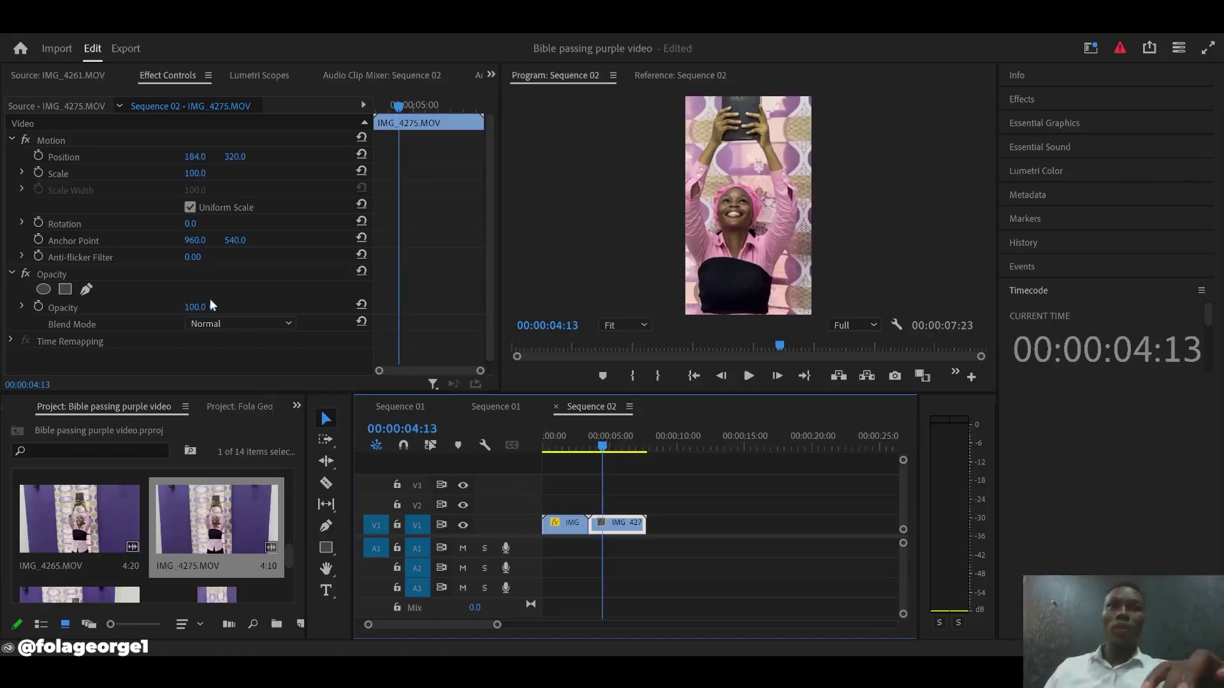
{"action": "left_click_drag", "start_coordinate": [179, 169], "coordinate": [128, 170]}
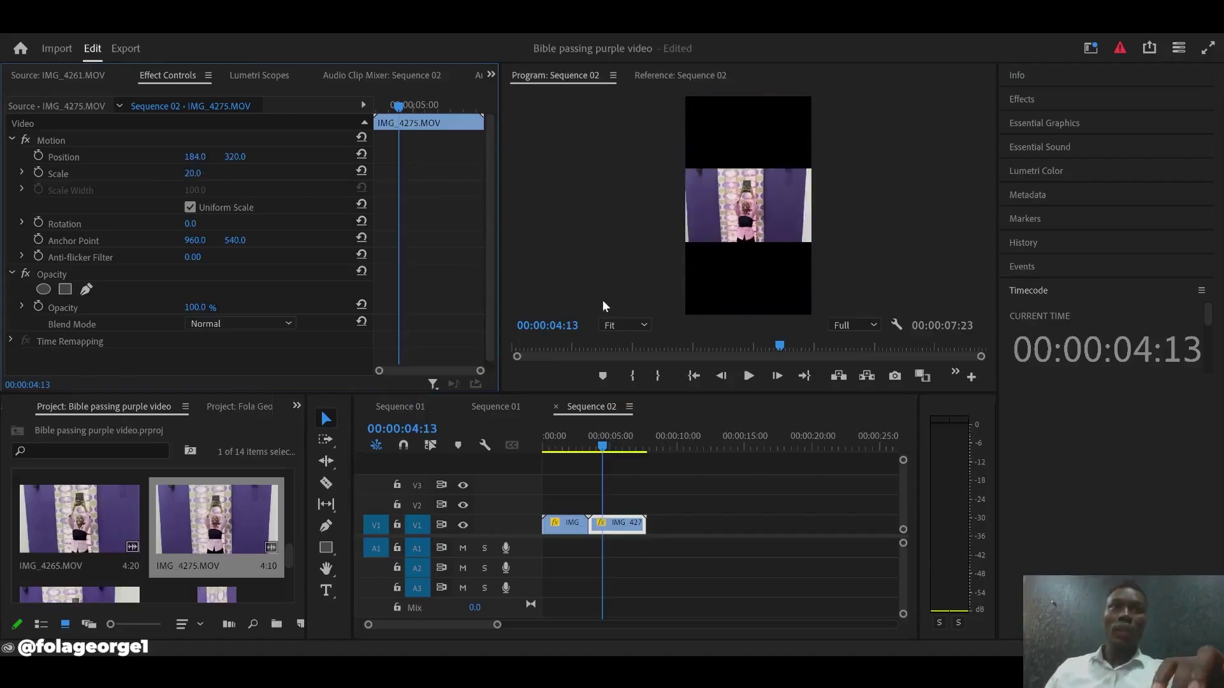
Try moving IMG_4275.MOV onto V2 above IMG_4261.MOV at the sequence start, and undo the move
{"action": "left_click_drag", "start_coordinate": [603, 447], "coordinate": [558, 508]}
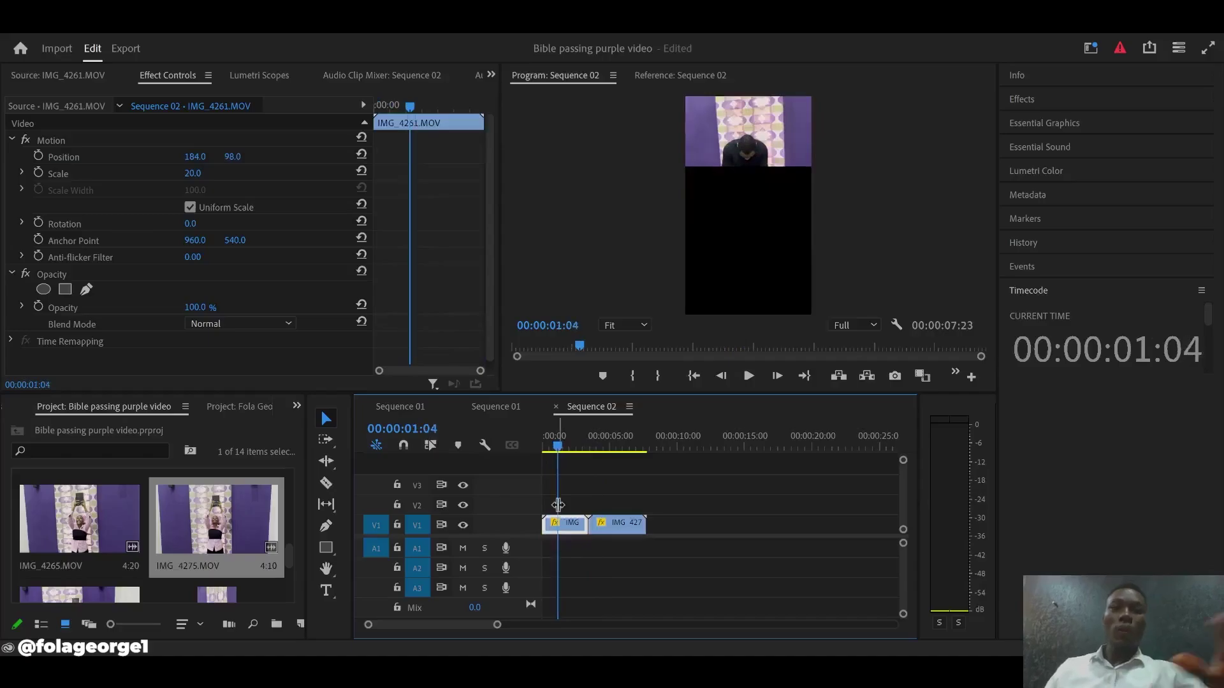
{"action": "key", "text": "equal"}
{"action": "left_click_drag", "start_coordinate": [707, 526], "coordinate": [603, 504]}
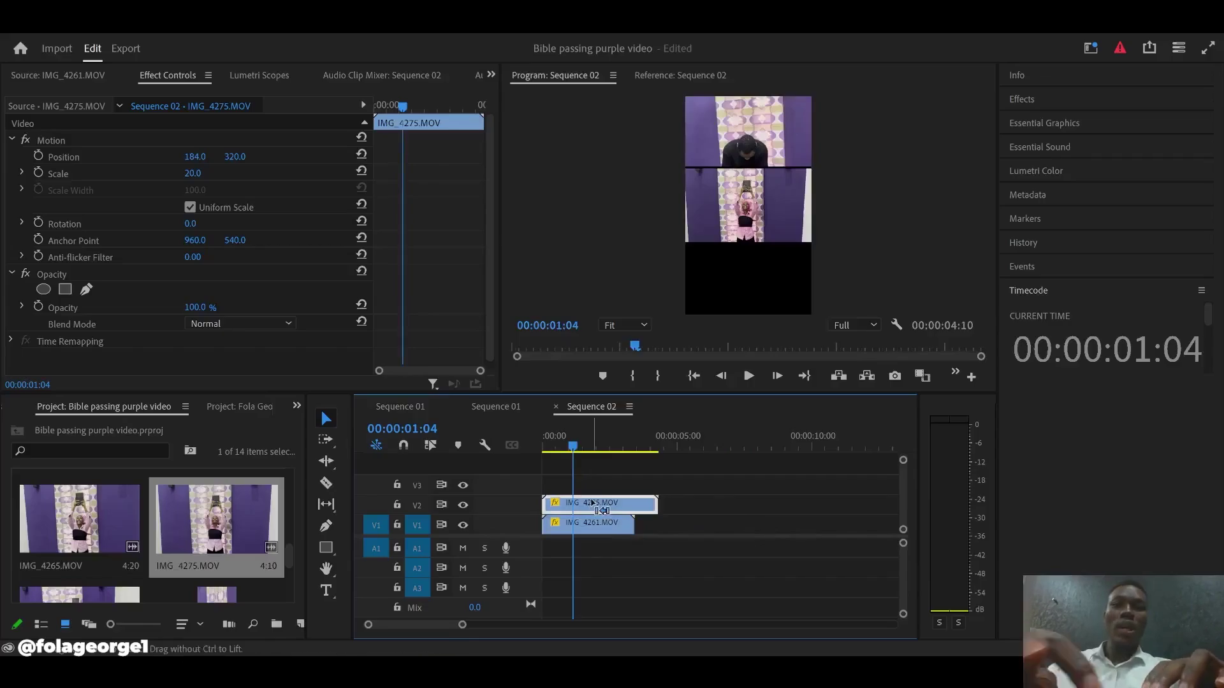
{"action": "key", "text": "ctrl+z"}
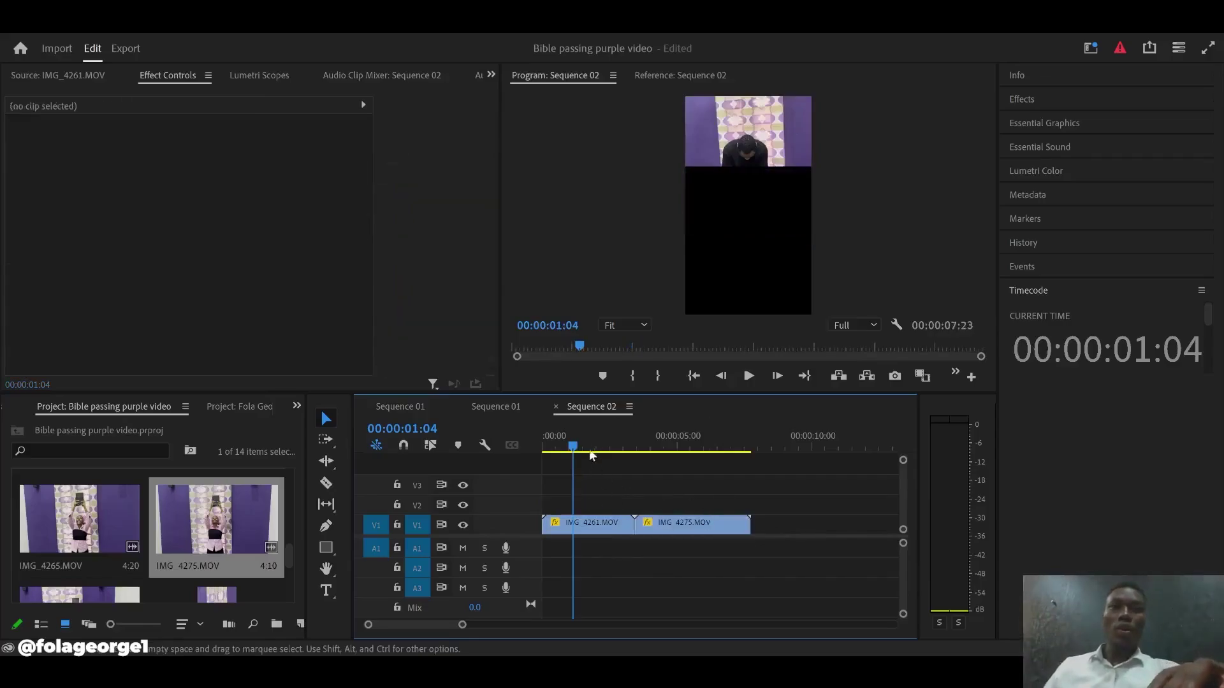
Place IMG_4275.MOV on V2 at the sequence start, directly above IMG_4261.MOV, and set its vertical Position to 317
{"action": "left_click", "coordinate": [696, 529]}
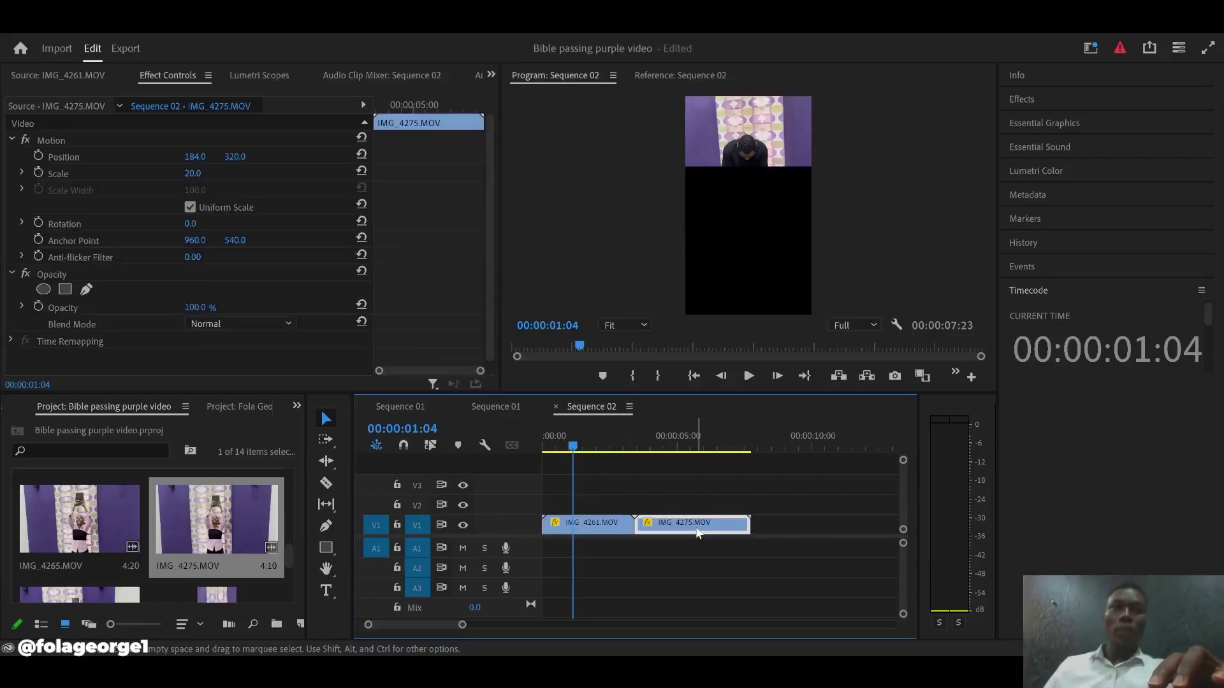
{"action": "left_click_drag", "start_coordinate": [698, 532], "coordinate": [606, 505]}
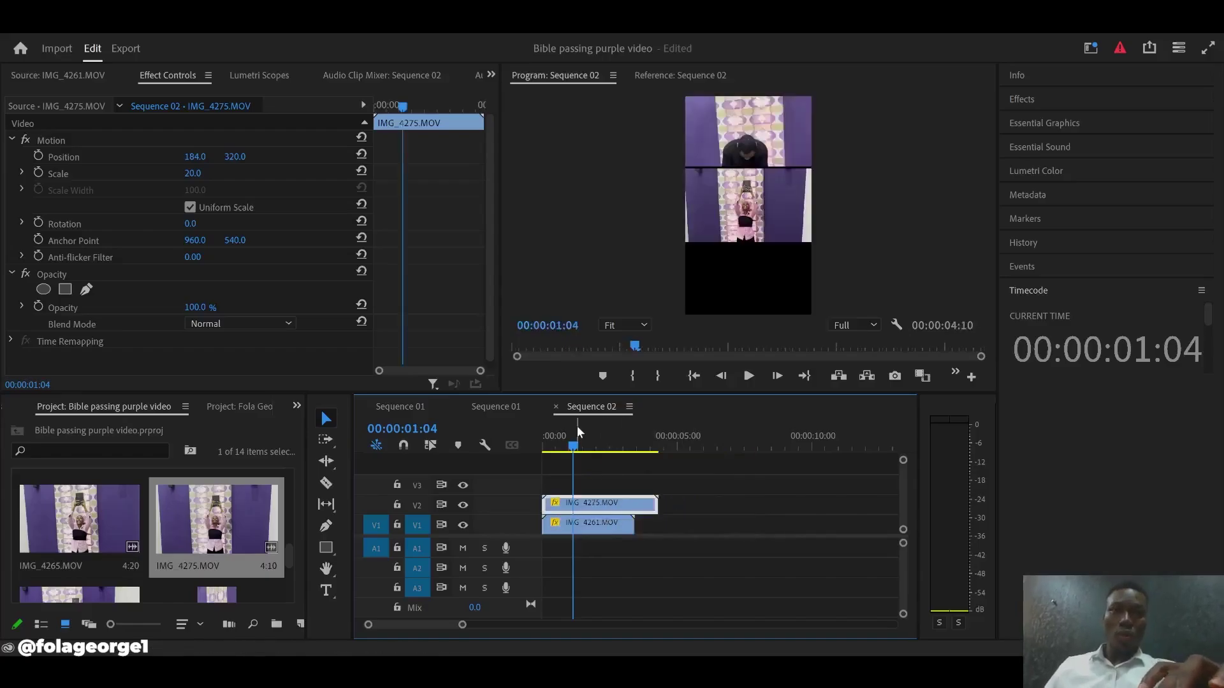
{"action": "left_click_drag", "start_coordinate": [572, 444], "coordinate": [534, 460]}
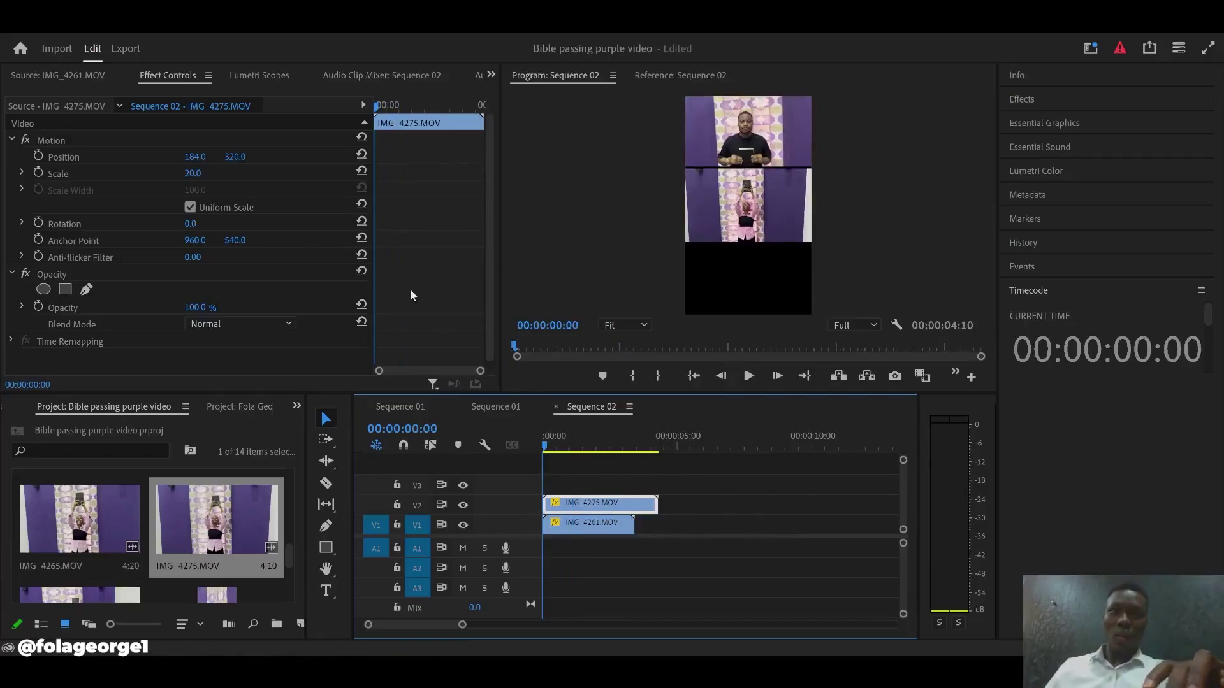
{"action": "mouse_move", "coordinate": [235, 157]}
{"action": "left_mouse_down"}
{"action": "mouse_move", "coordinate": [248, 157]}
{"action": "mouse_move", "coordinate": [236, 156]}
{"action": "left_mouse_up"}
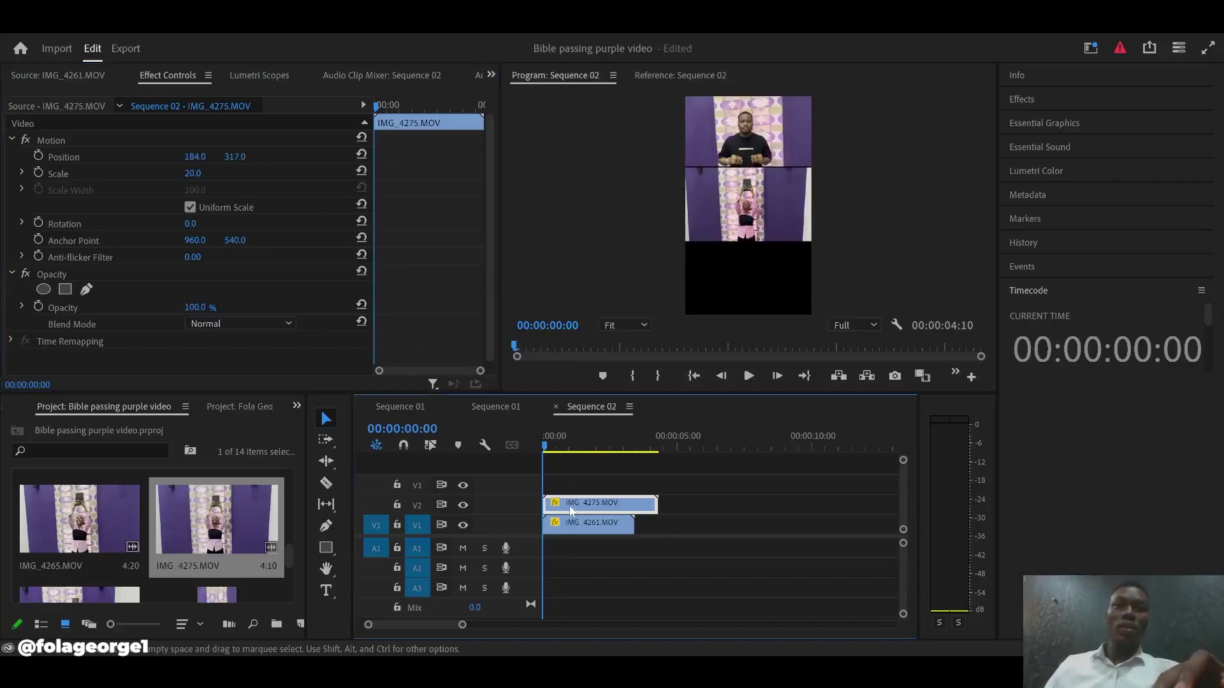
Move IMG_4275.MOV up to V3 and IMG_4261.MOV to V4, both starting at 00:00:00:00
{"action": "left_click_drag", "start_coordinate": [569, 506], "coordinate": [588, 487]}
{"action": "left_click", "coordinate": [591, 524]}
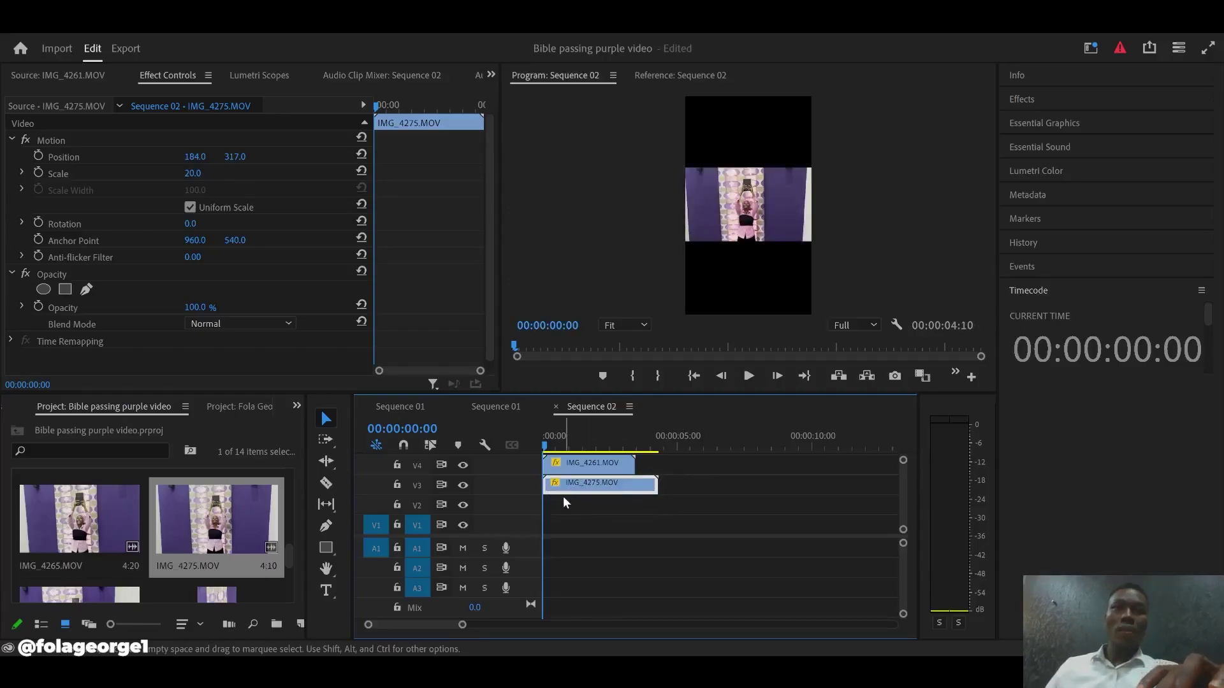
{"action": "left_click_drag", "start_coordinate": [565, 435], "coordinate": [566, 471]}
{"action": "key", "text": "backslash"}
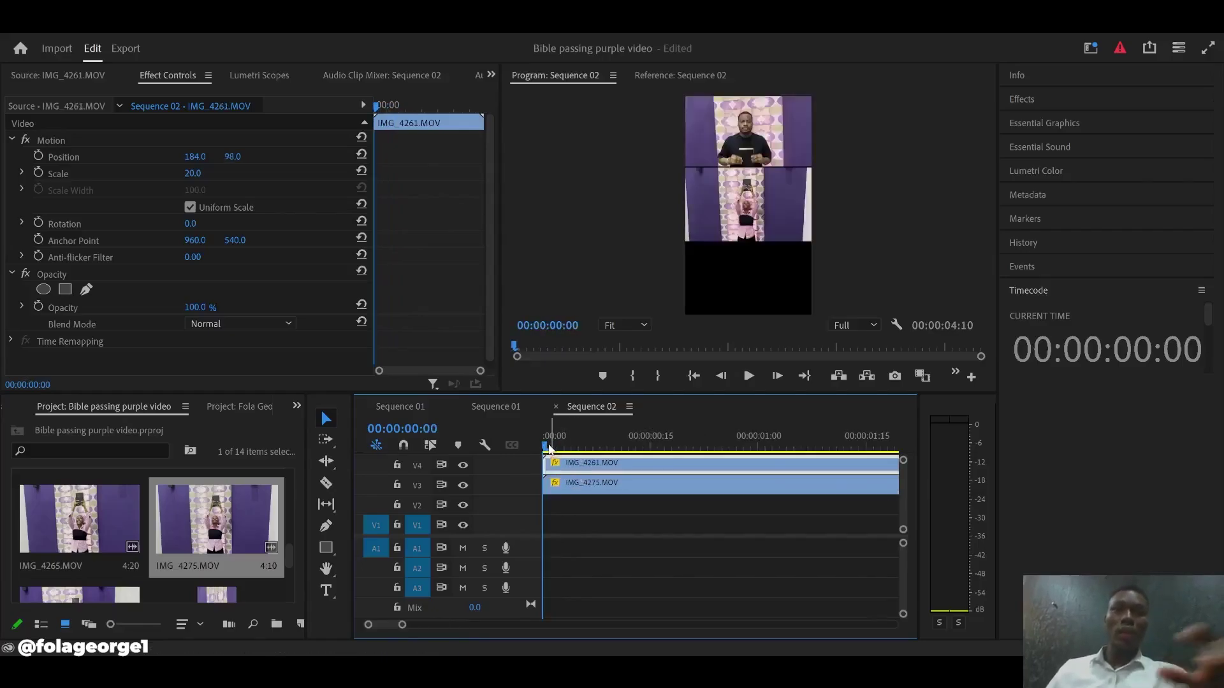
{"action": "key", "text": "minus"}
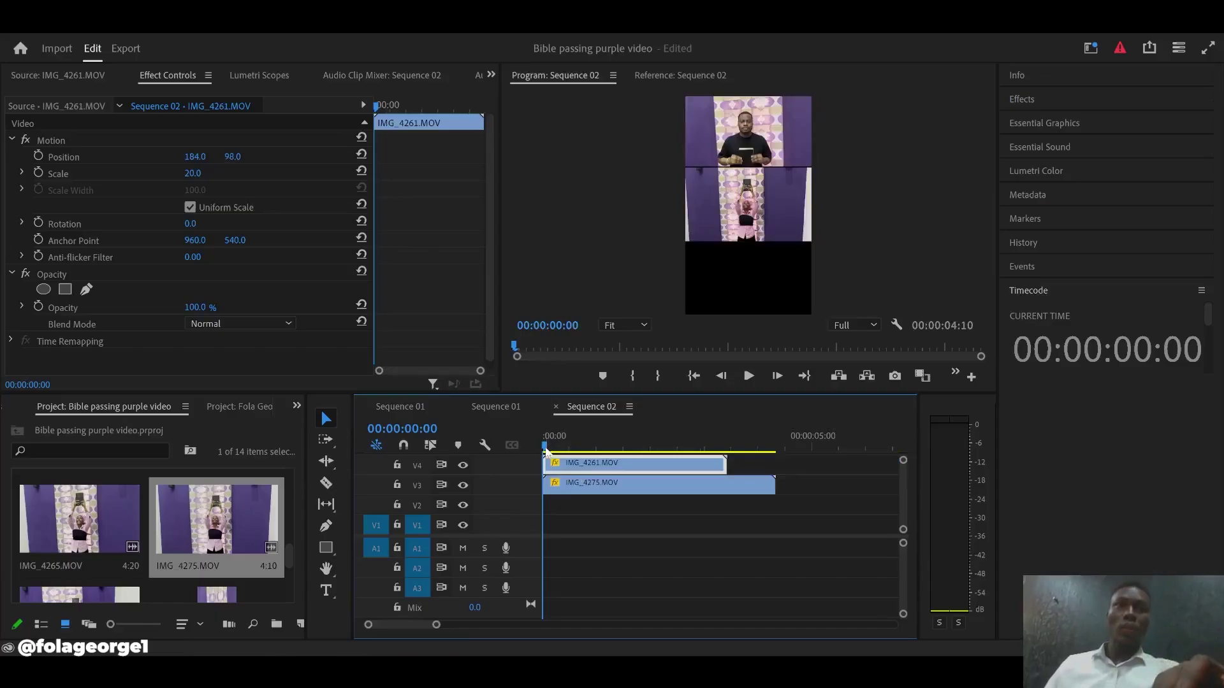
{"action": "key", "text": "space"}
{"action": "key", "text": "space"}
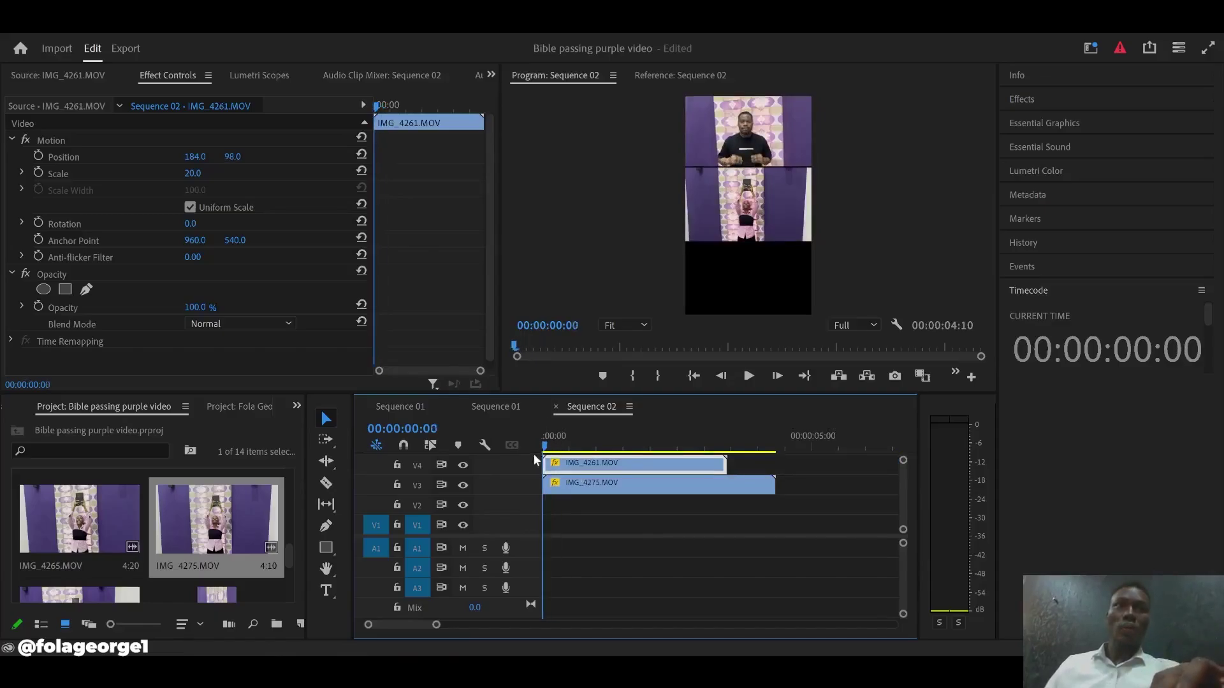
Set the vertical Position of IMG_4275.MOV to 297 so its picture sits directly beneath IMG_4261.MOV in the frame
{"action": "left_click", "coordinate": [597, 491]}
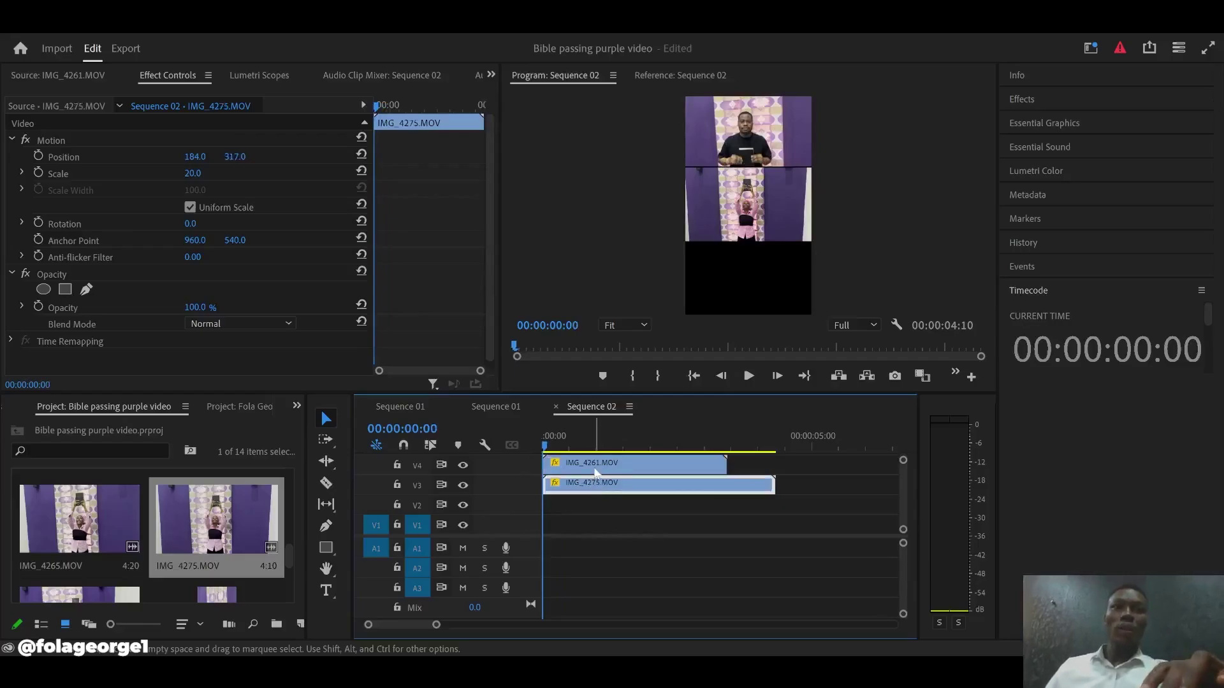
{"action": "left_click", "coordinate": [594, 467]}
{"action": "key", "text": "space"}
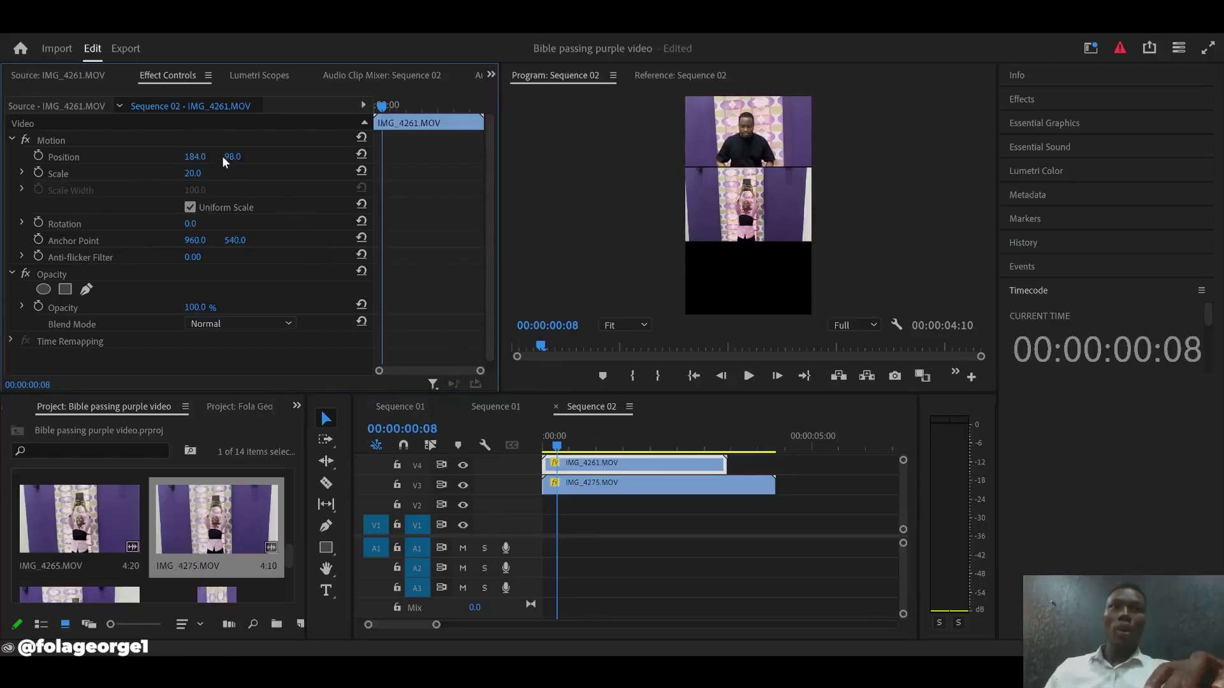
{"action": "left_click_drag", "start_coordinate": [230, 161], "coordinate": [243, 156]}
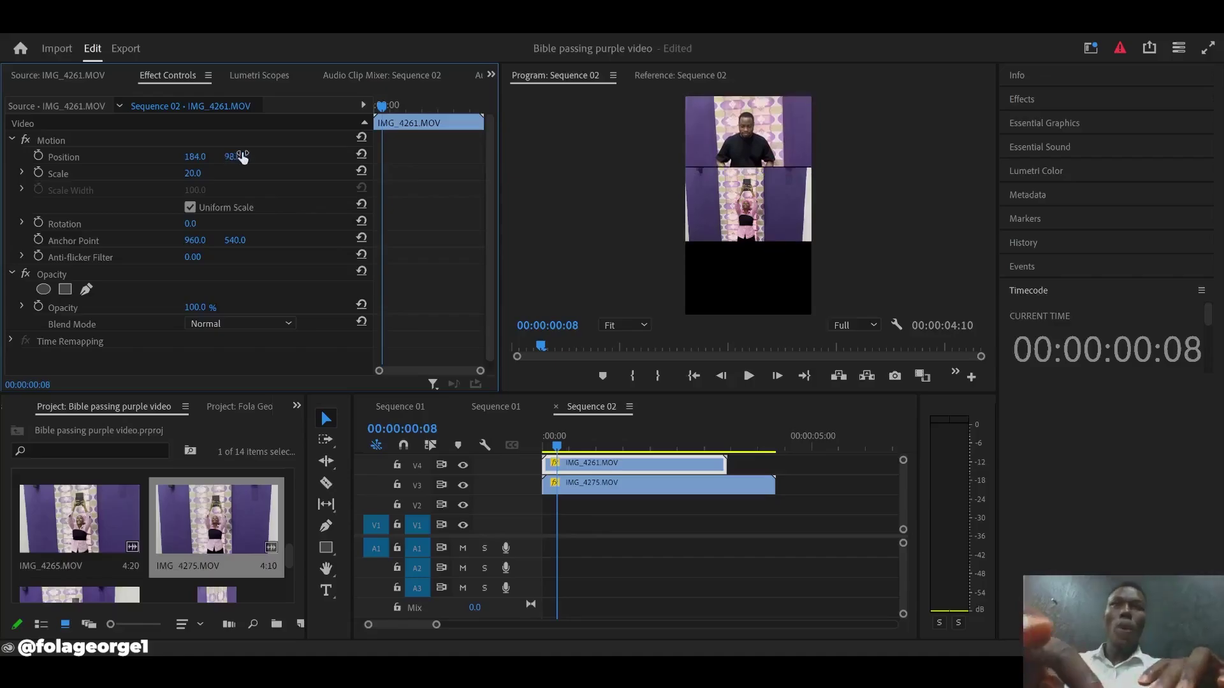
{"action": "left_click", "coordinate": [602, 487]}
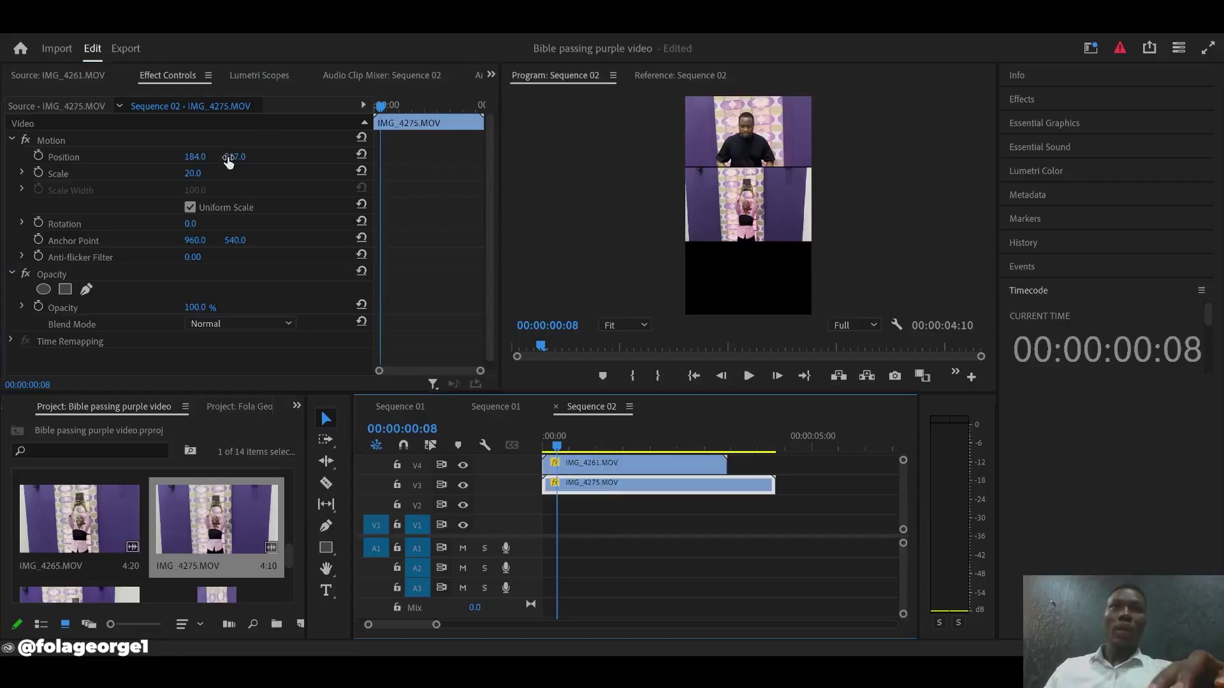
{"action": "left_click_drag", "start_coordinate": [229, 157], "coordinate": [217, 157]}
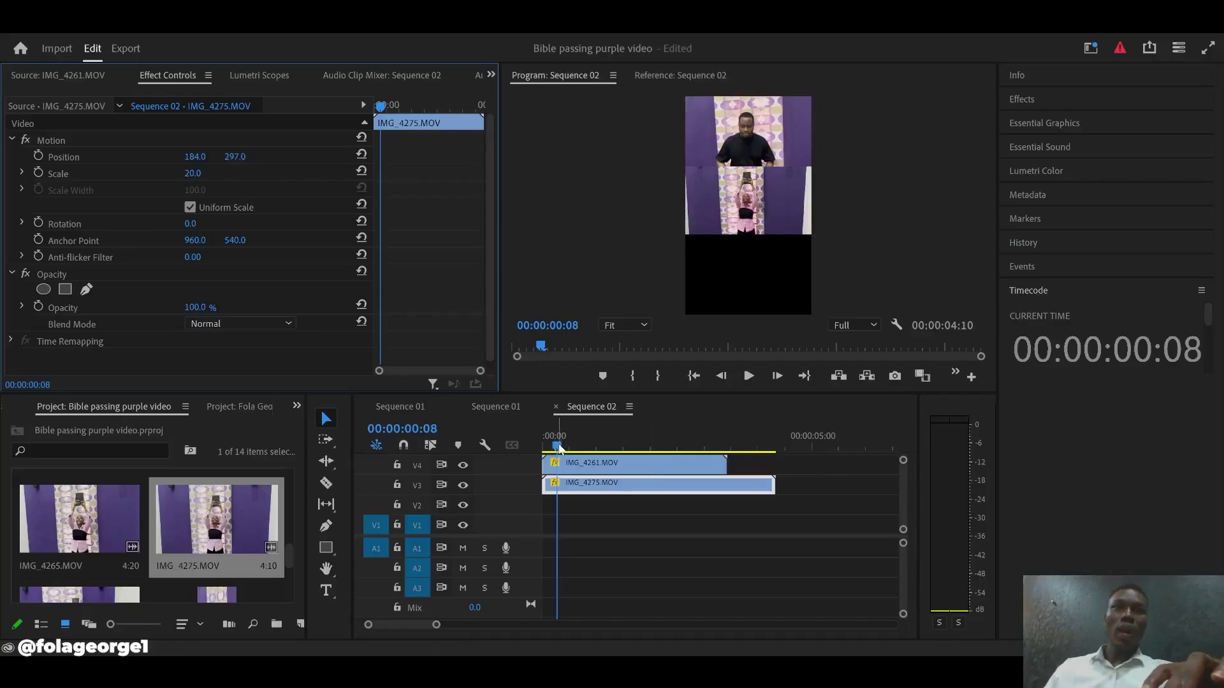
Play Sequence 02 from the start to check the timing of the two stacked clips, and return the playhead to 00:00:00:00
{"action": "left_click_drag", "start_coordinate": [556, 444], "coordinate": [543, 444]}
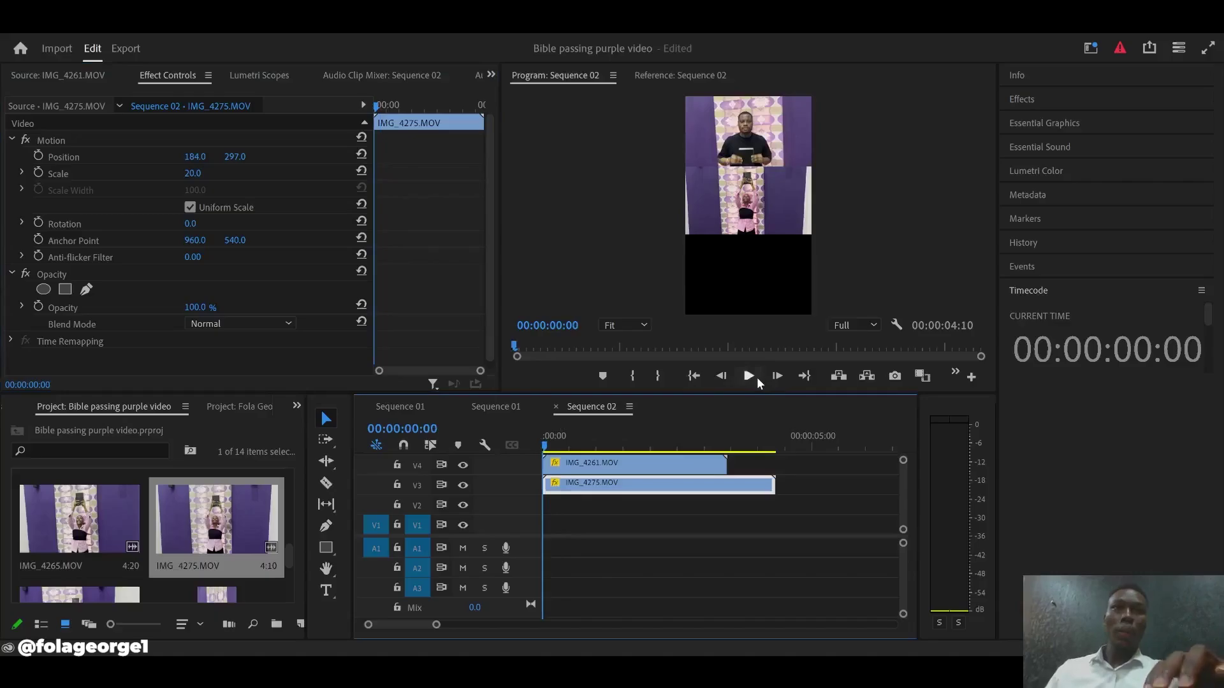
{"action": "left_click", "coordinate": [749, 376]}
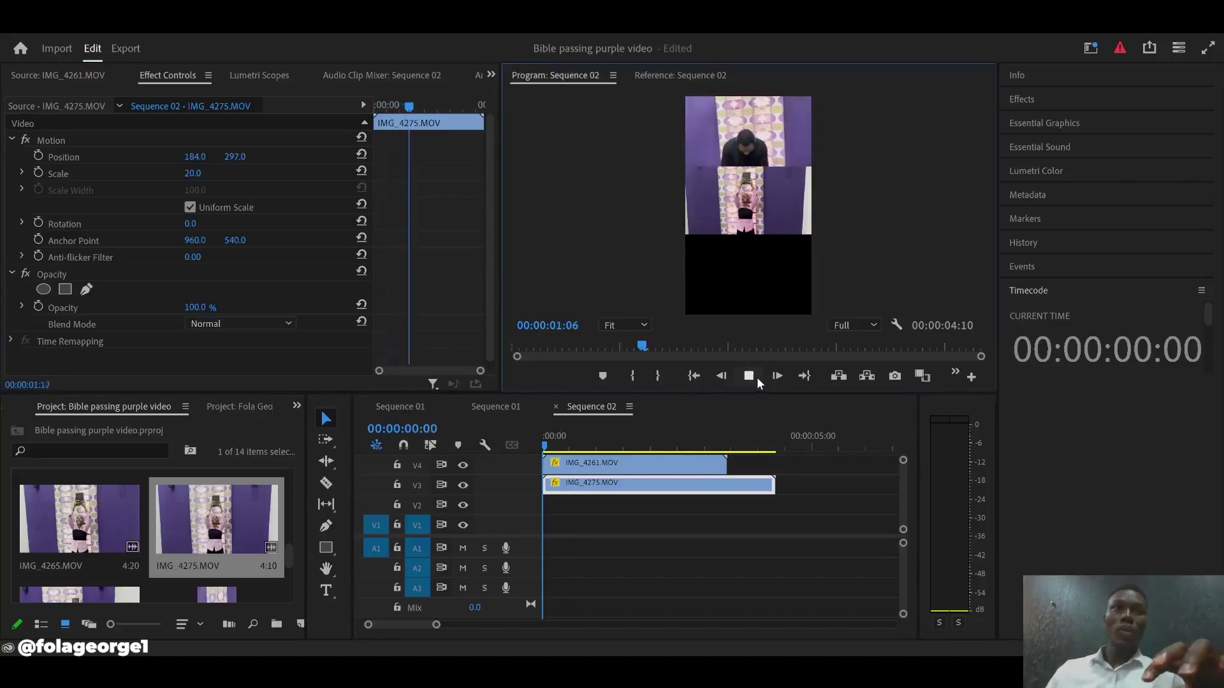
{"action": "left_click", "coordinate": [757, 380]}
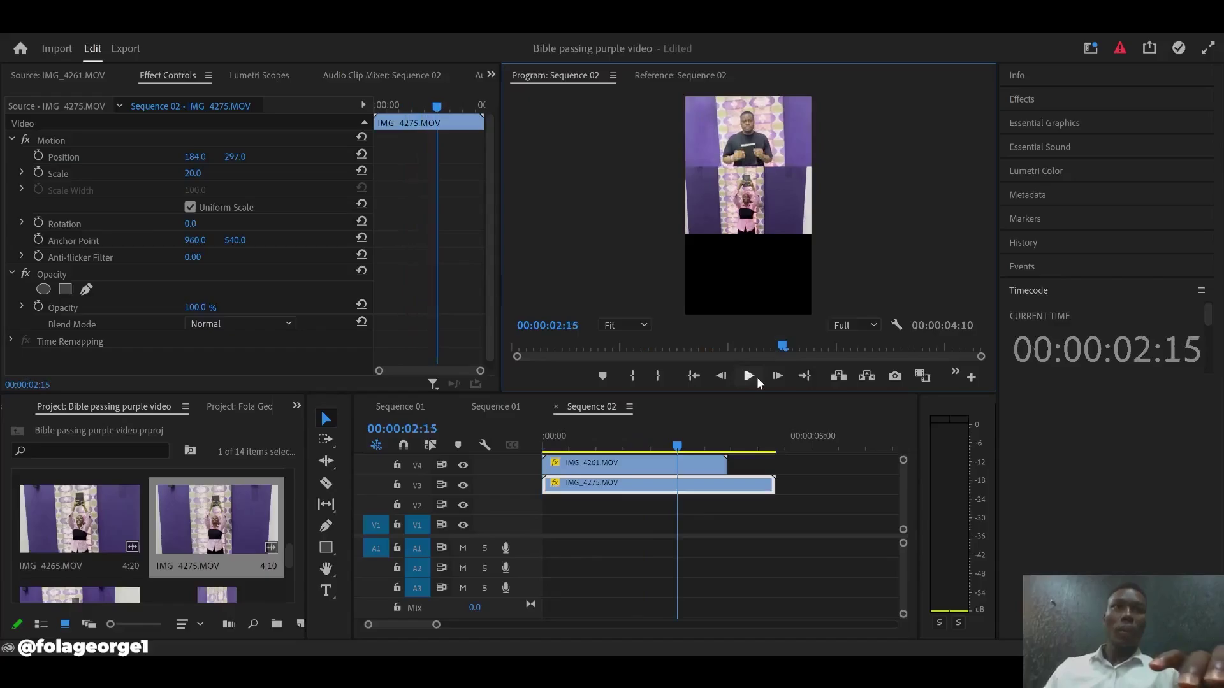
{"action": "left_click", "coordinate": [756, 377]}
{"action": "left_click", "coordinate": [756, 377]}
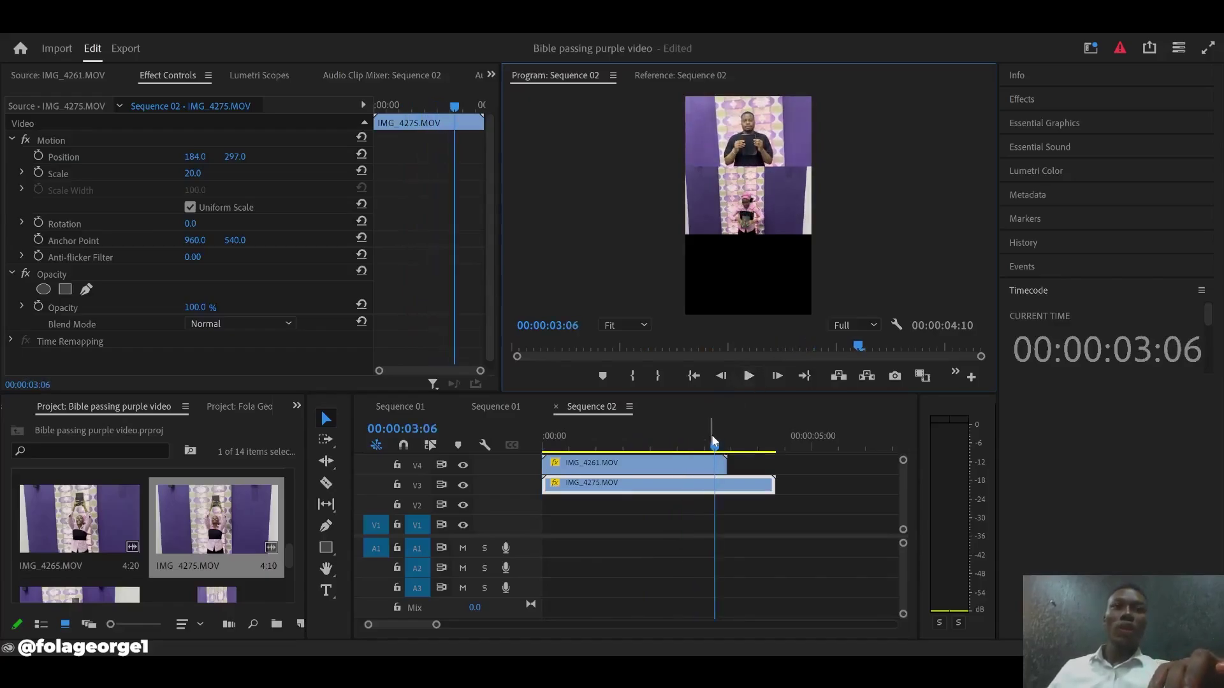
{"action": "left_click_drag", "start_coordinate": [714, 448], "coordinate": [590, 446]}
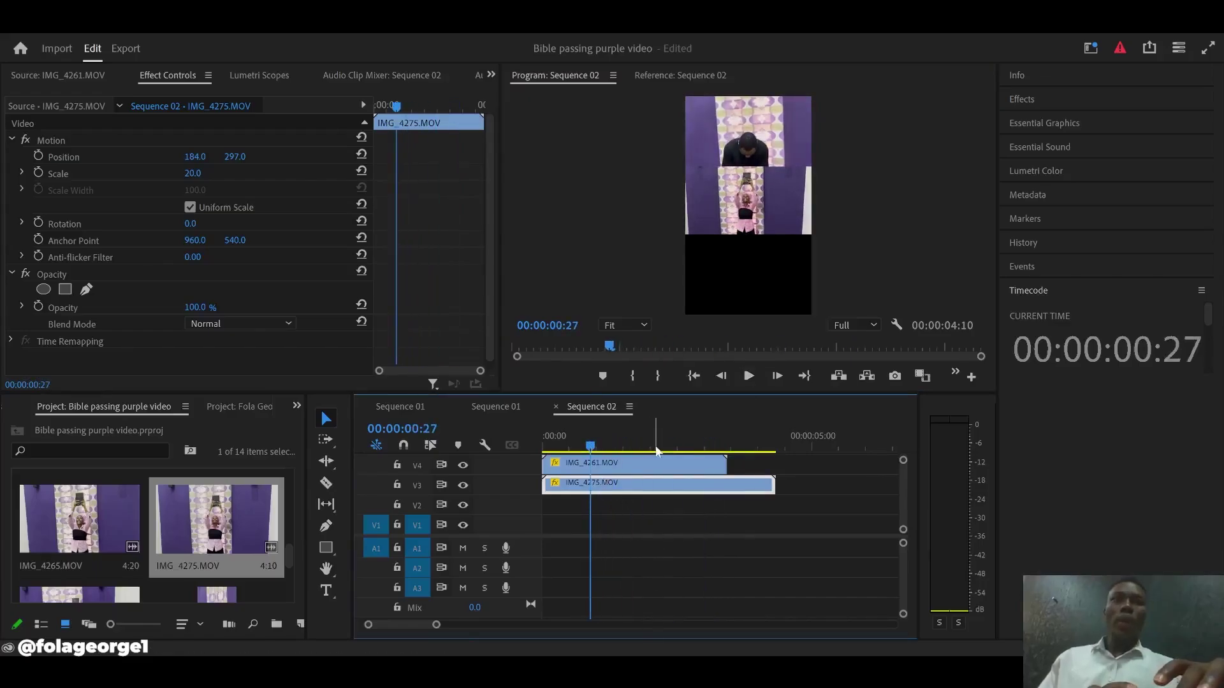
{"action": "left_click_drag", "start_coordinate": [591, 448], "coordinate": [544, 447]}
Find IMG_4274.MOV among the project clips and preview it in the Source monitor
{"action": "left_click_drag", "start_coordinate": [290, 551], "coordinate": [289, 579]}
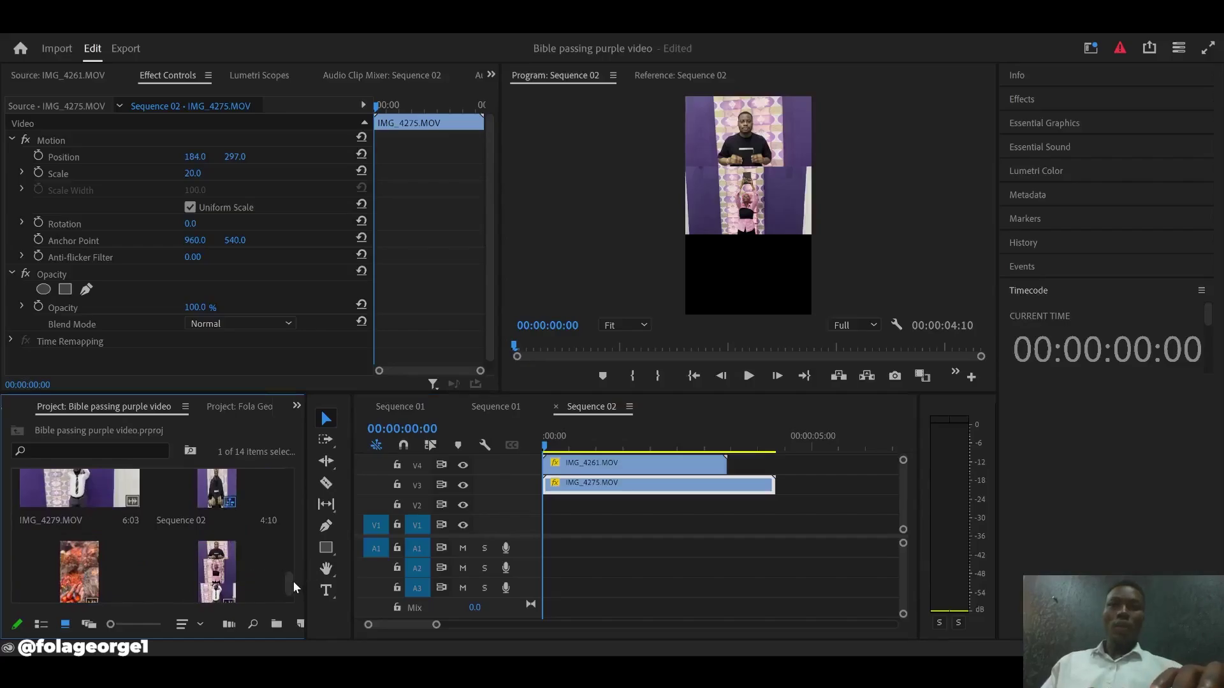
{"action": "scroll", "coordinate": [293, 585], "scroll_direction": "up", "scroll_amount": 2}
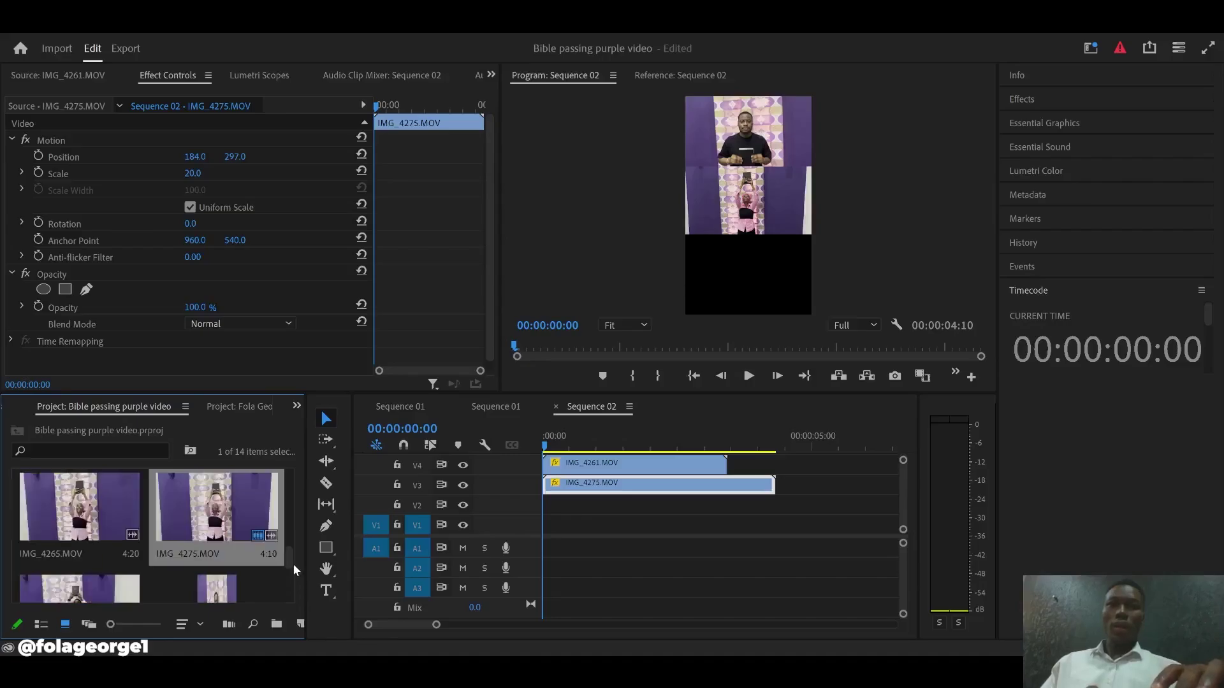
{"action": "mouse_move", "coordinate": [289, 556]}
{"action": "left_mouse_down"}
{"action": "mouse_move", "coordinate": [282, 518]}
{"action": "mouse_move", "coordinate": [281, 559]}
{"action": "mouse_move", "coordinate": [278, 537]}
{"action": "left_mouse_up"}
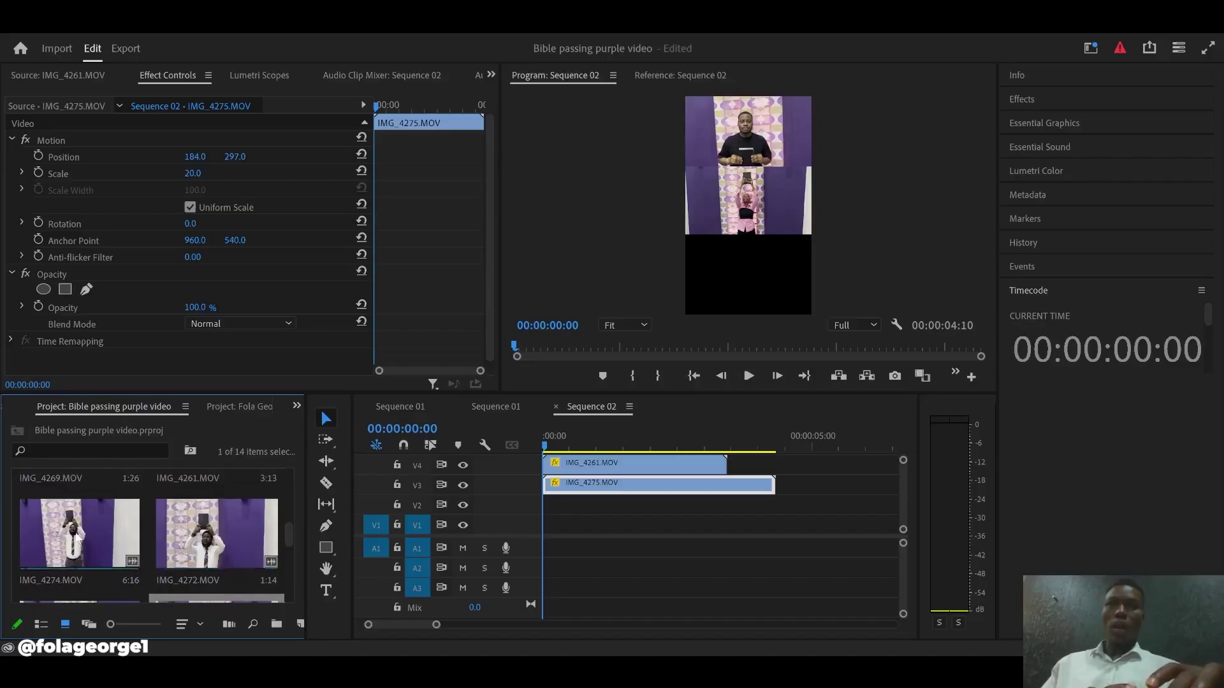
{"action": "left_click", "coordinate": [129, 515]}
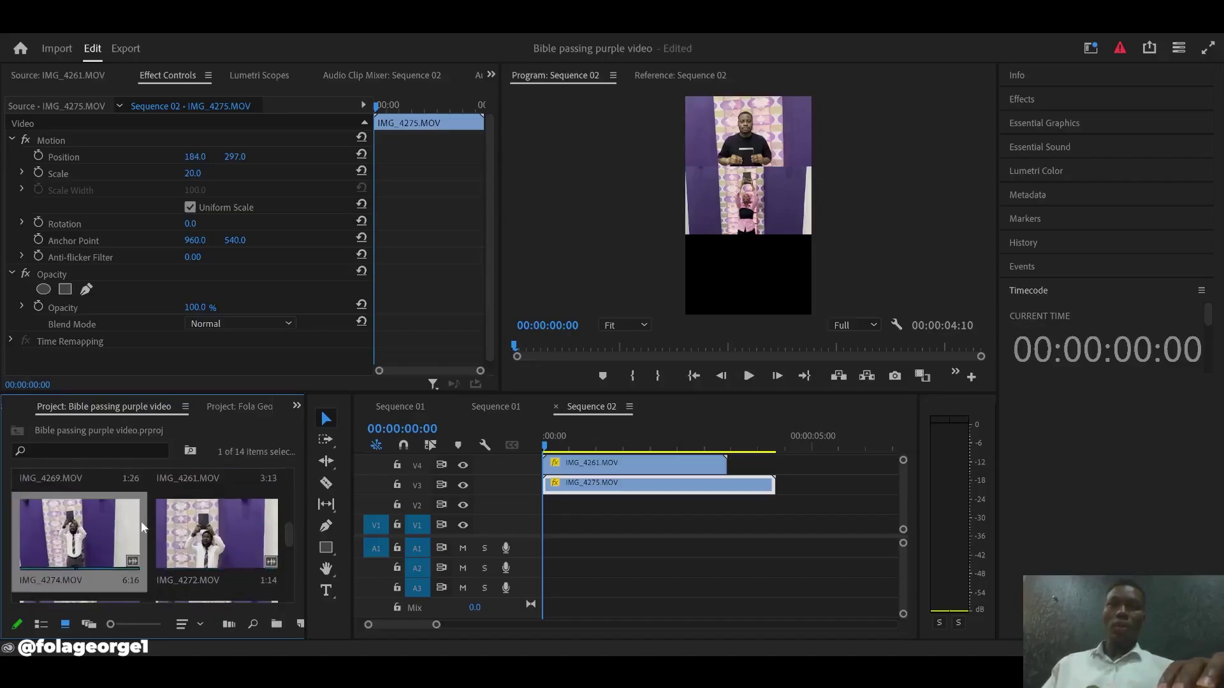
{"action": "double_click", "coordinate": [140, 521]}
{"action": "left_click", "coordinate": [260, 376]}
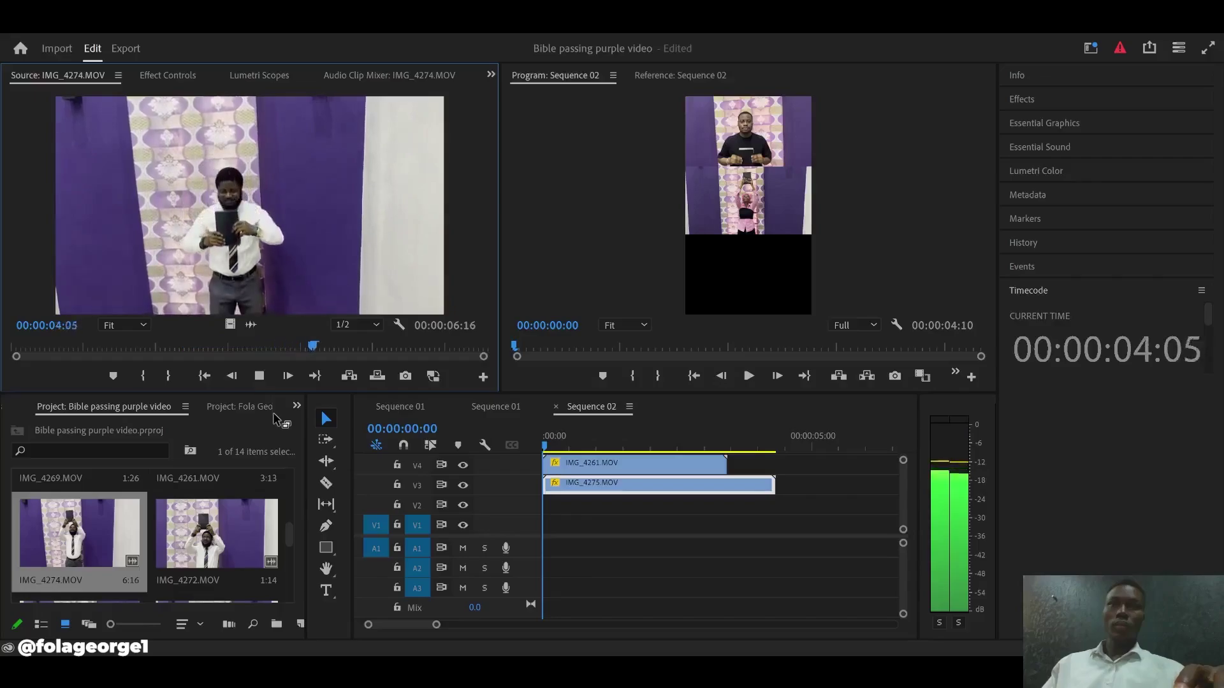
{"action": "left_click", "coordinate": [288, 539]}
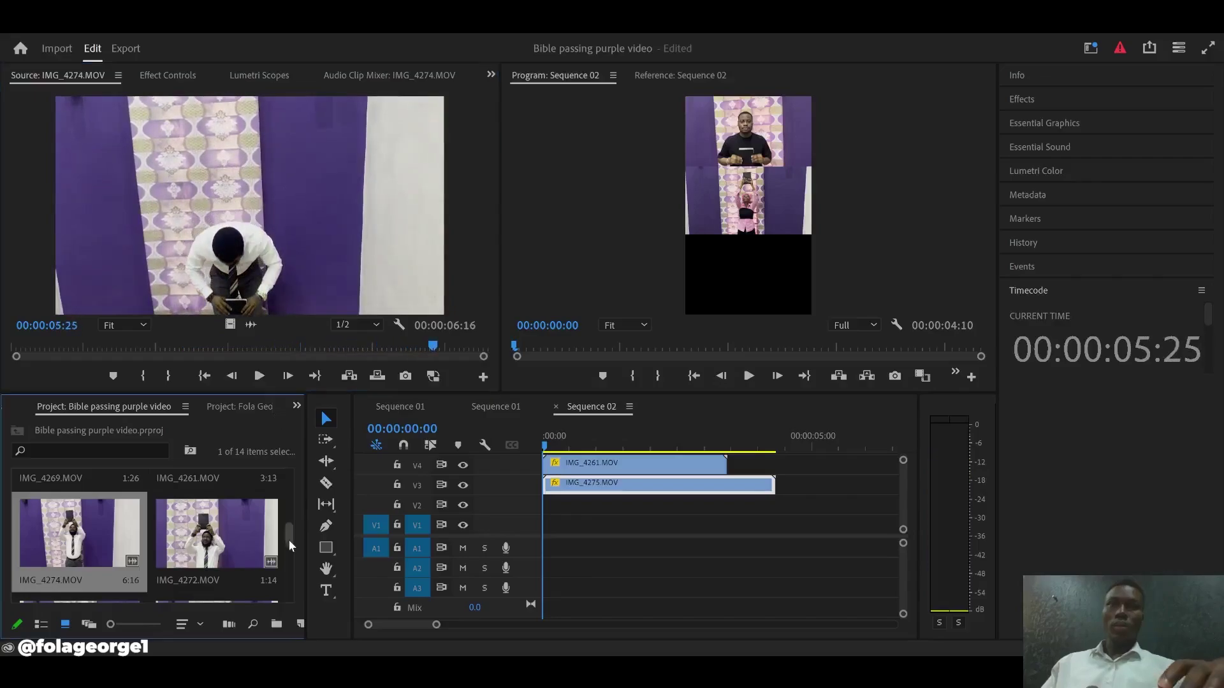
Find IMG_4279.MOV among the project clips and preview it in the Source monitor
{"action": "left_click_drag", "start_coordinate": [288, 540], "coordinate": [288, 573]}
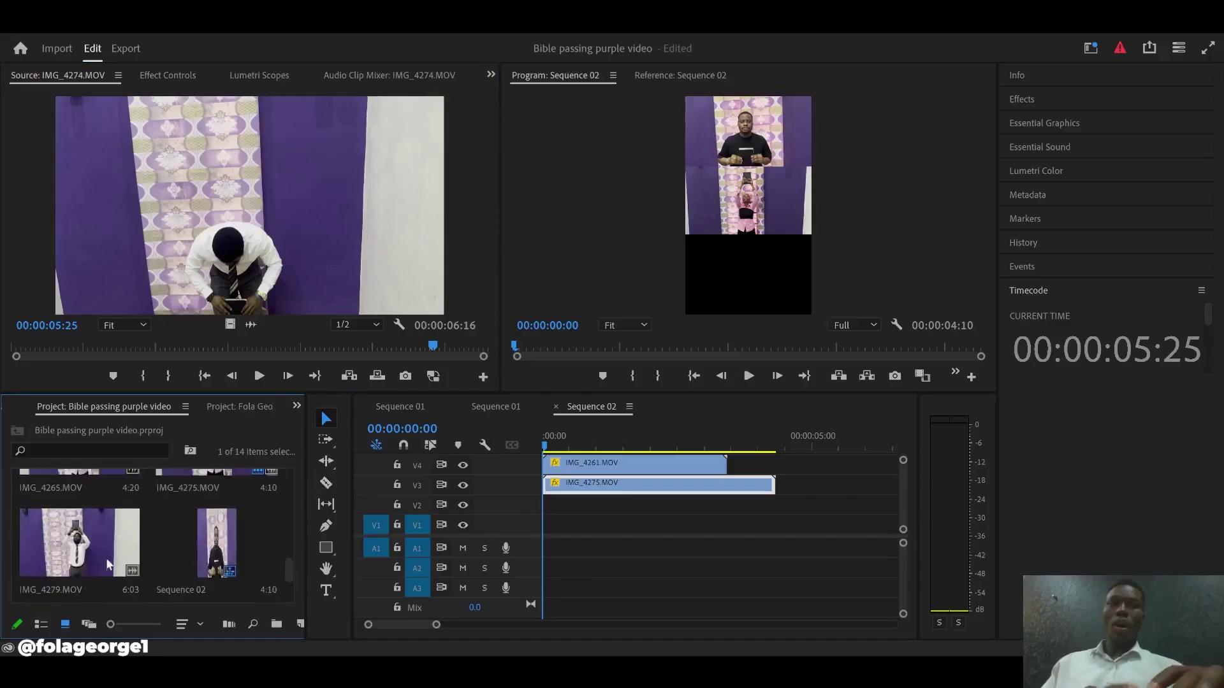
{"action": "left_click", "coordinate": [79, 561]}
{"action": "double_click", "coordinate": [123, 526]}
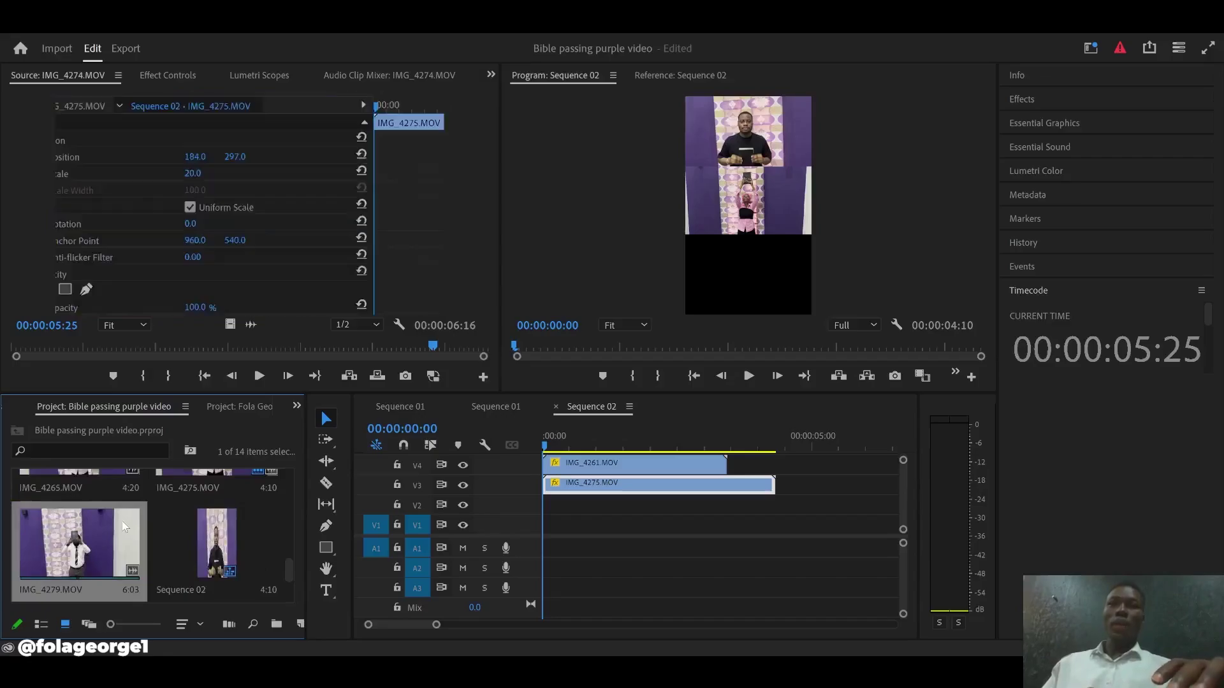
{"action": "left_click", "coordinate": [257, 375]}
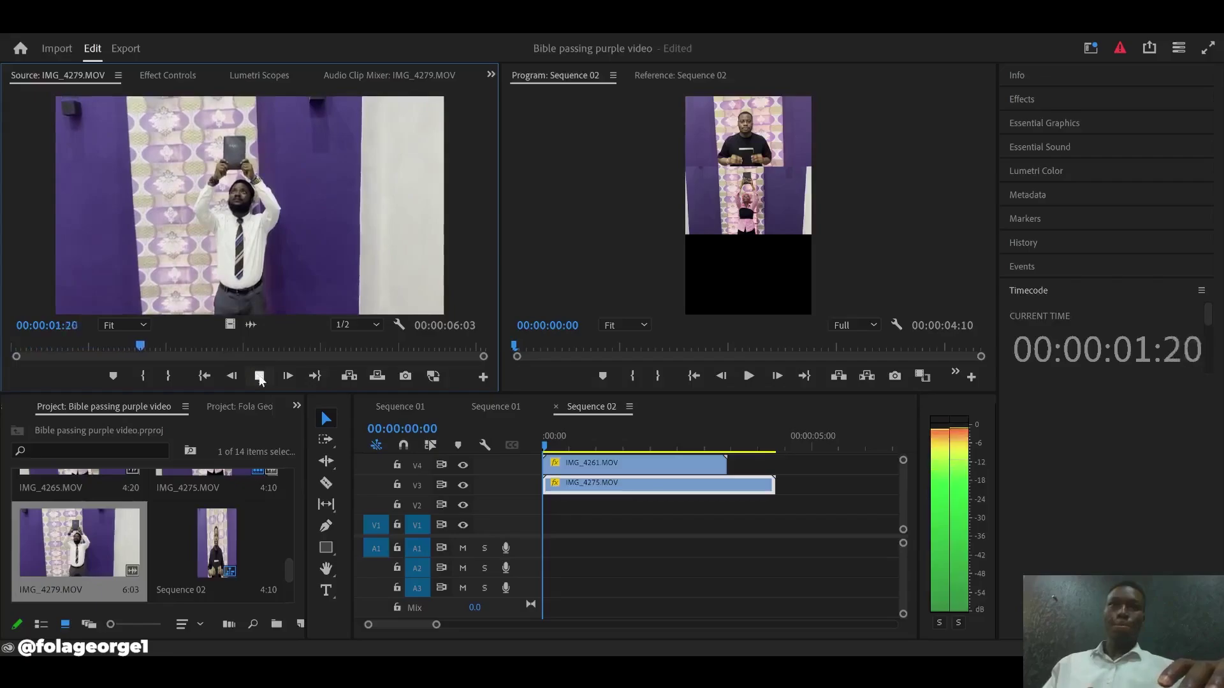
{"action": "left_click", "coordinate": [260, 378]}
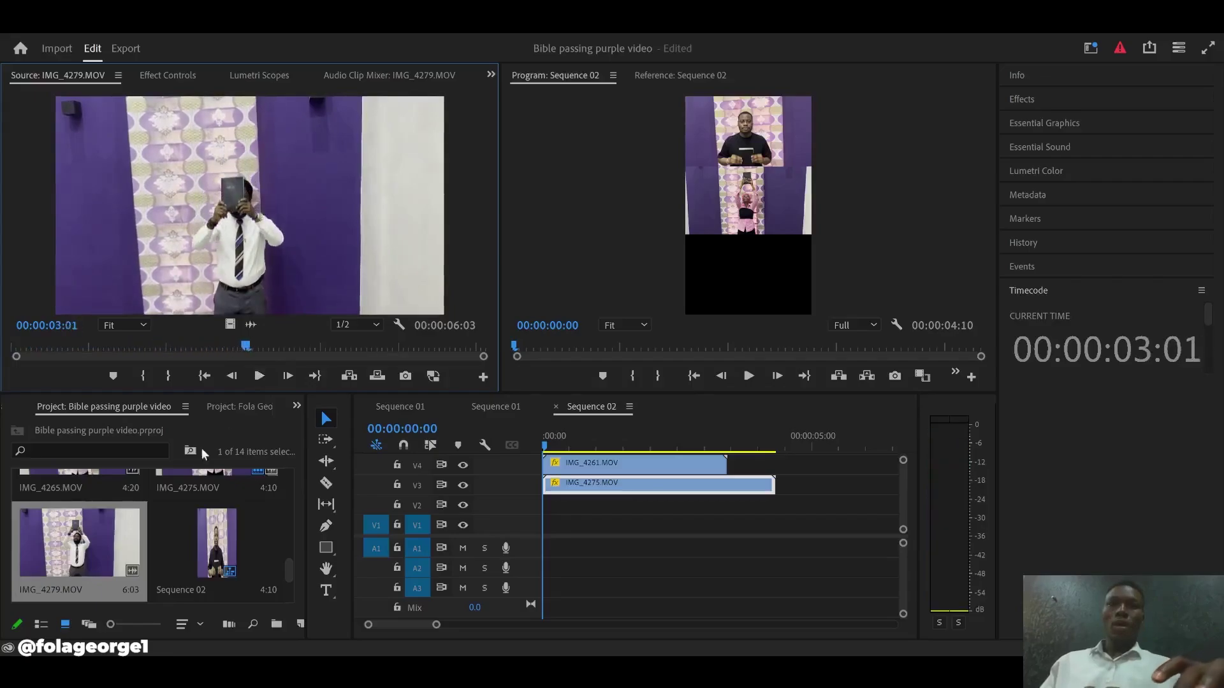
Place IMG_4279.MOV on V2 at 00:00:00:00 beneath the two stacked clips and delete its audio
{"action": "left_click_drag", "start_coordinate": [76, 542], "coordinate": [532, 513]}
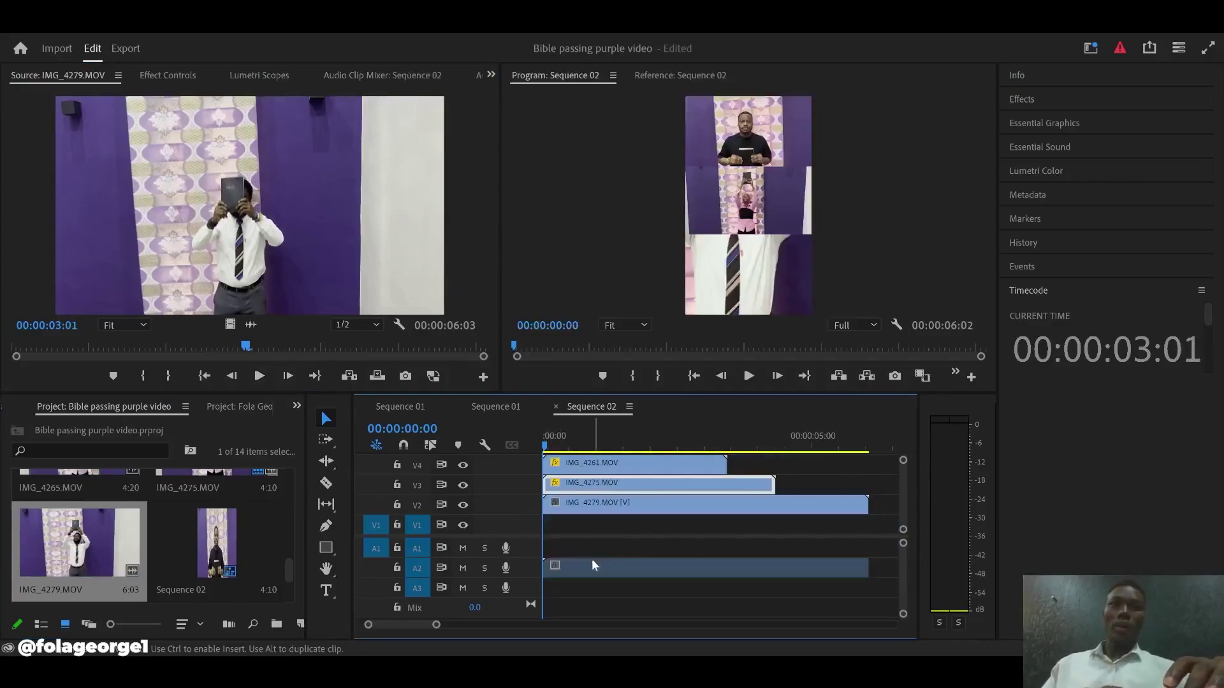
{"action": "left_click", "coordinate": [609, 569], "text": "alt"}
{"action": "key", "text": "Delete"}
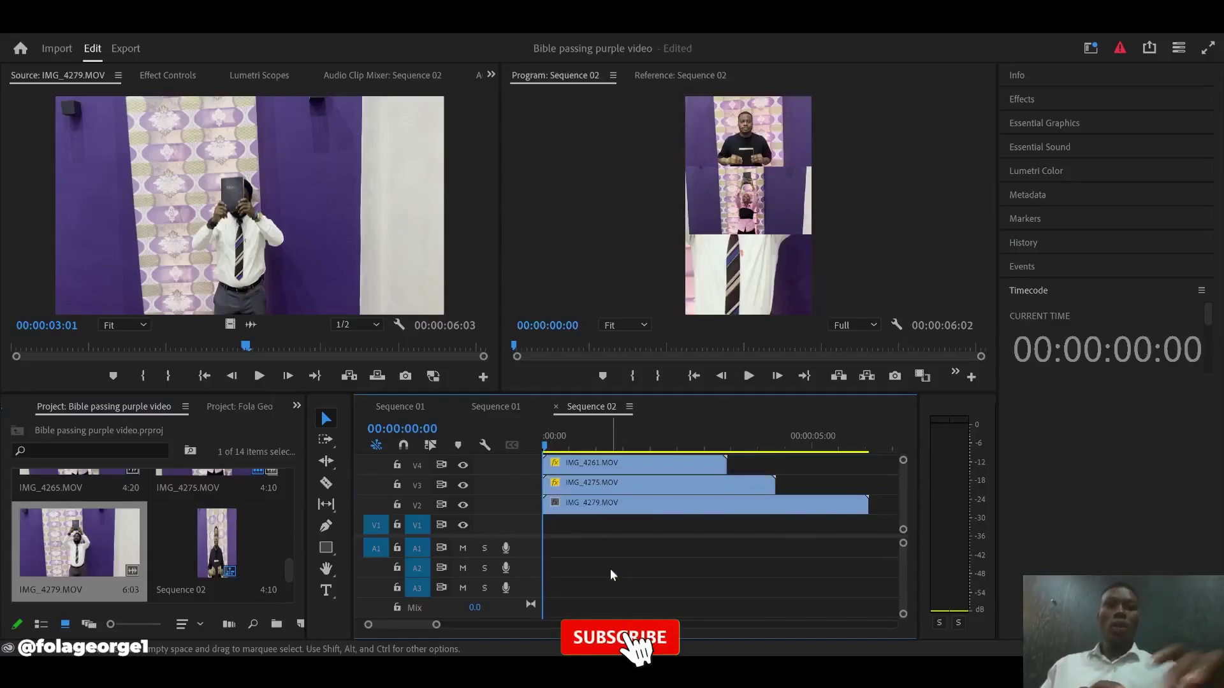
Set the Scale of IMG_4279.MOV to 20 and its vertical Position to 502, directly beneath IMG_4275.MOV in the frame
{"action": "left_click", "coordinate": [603, 504]}
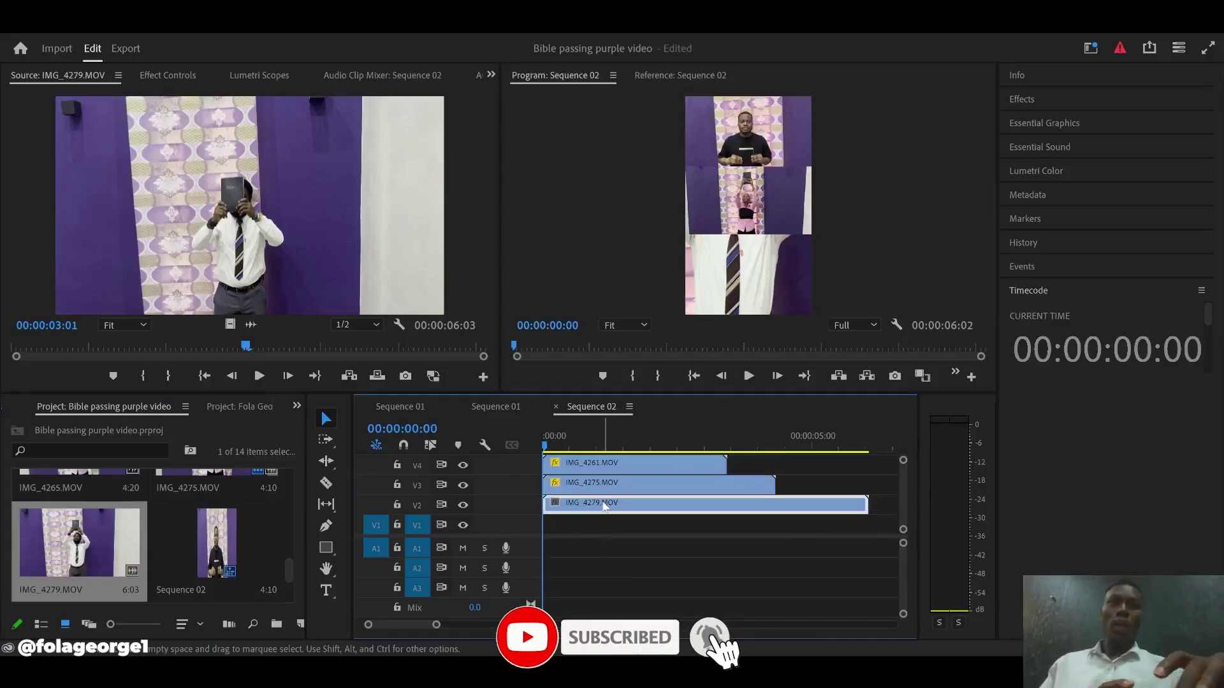
{"action": "left_click", "coordinate": [183, 74]}
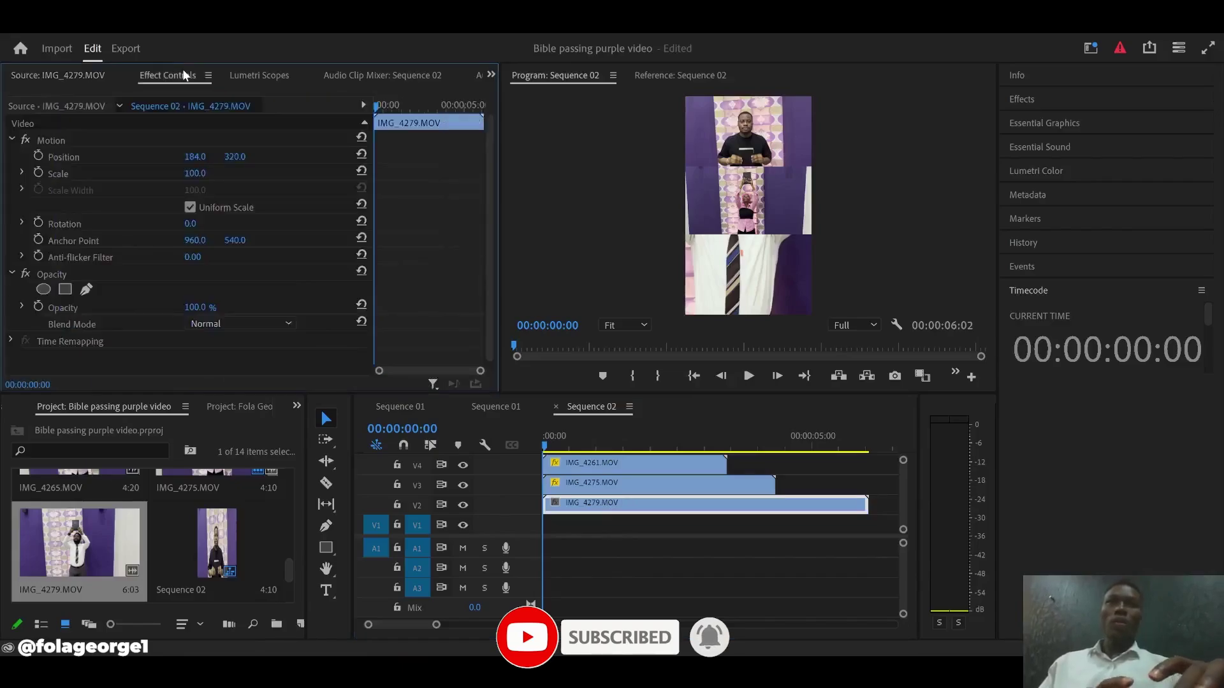
{"action": "left_click_drag", "start_coordinate": [196, 170], "coordinate": [145, 172]}
{"action": "left_click", "coordinate": [195, 174]}
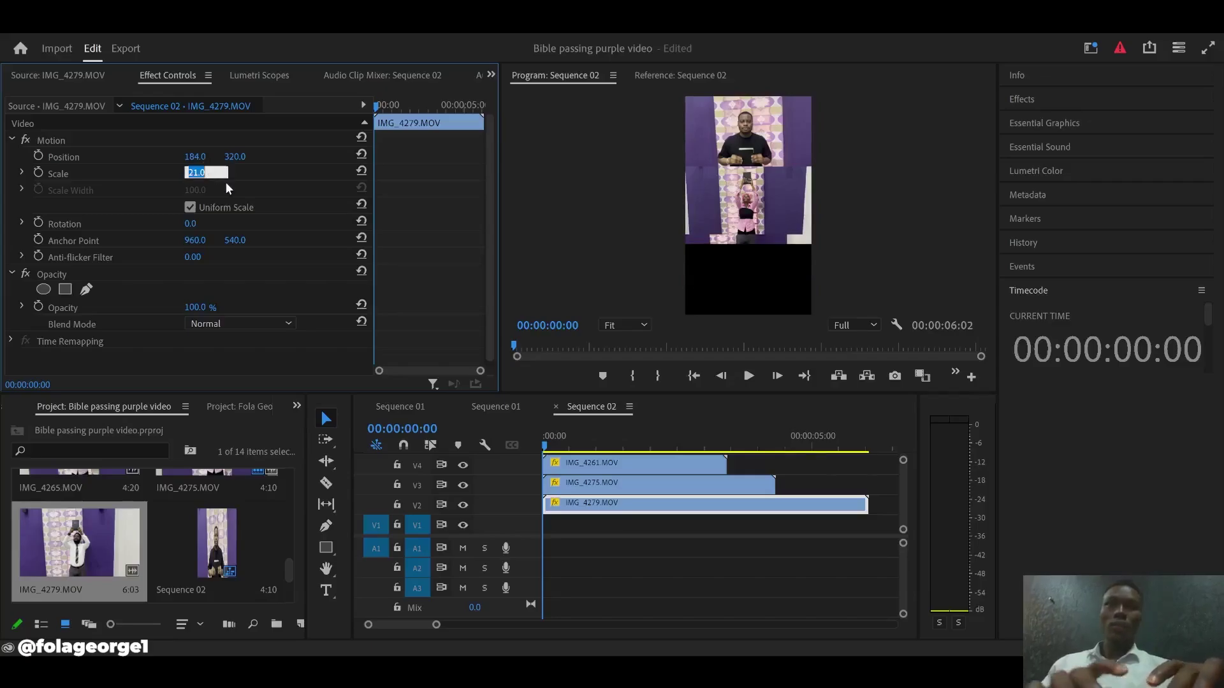
{"action": "type", "text": "20"}
{"action": "key", "text": "Return"}
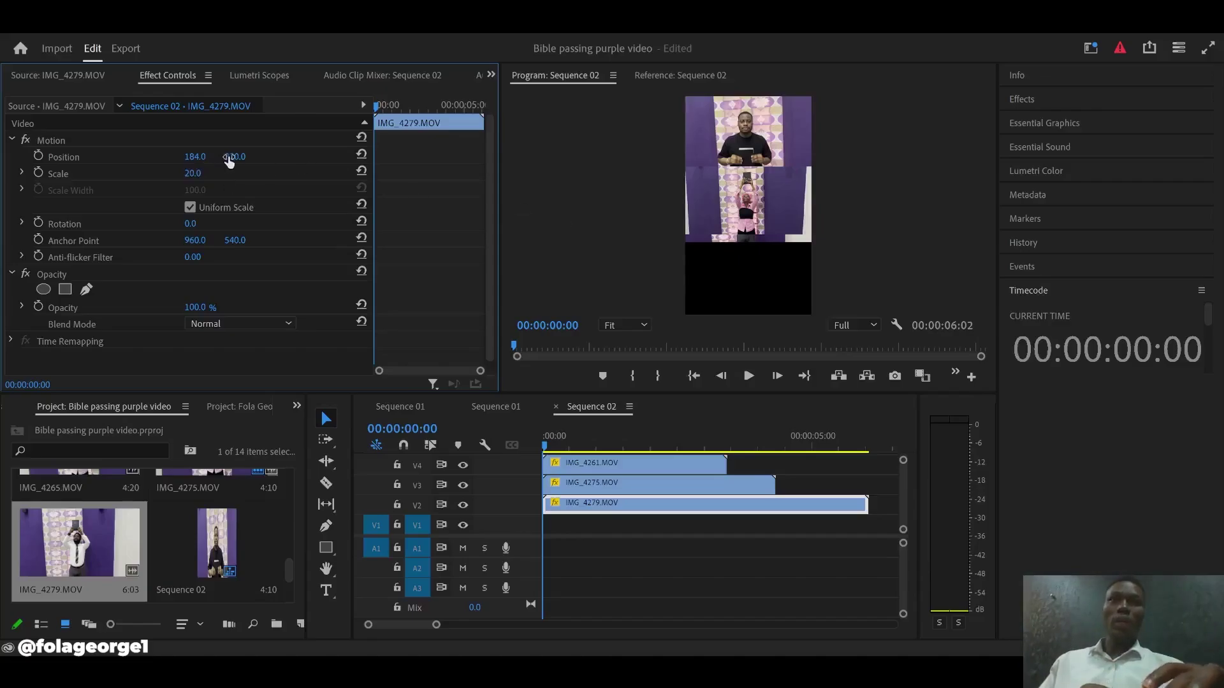
{"action": "left_click_drag", "start_coordinate": [234, 157], "coordinate": [351, 156]}
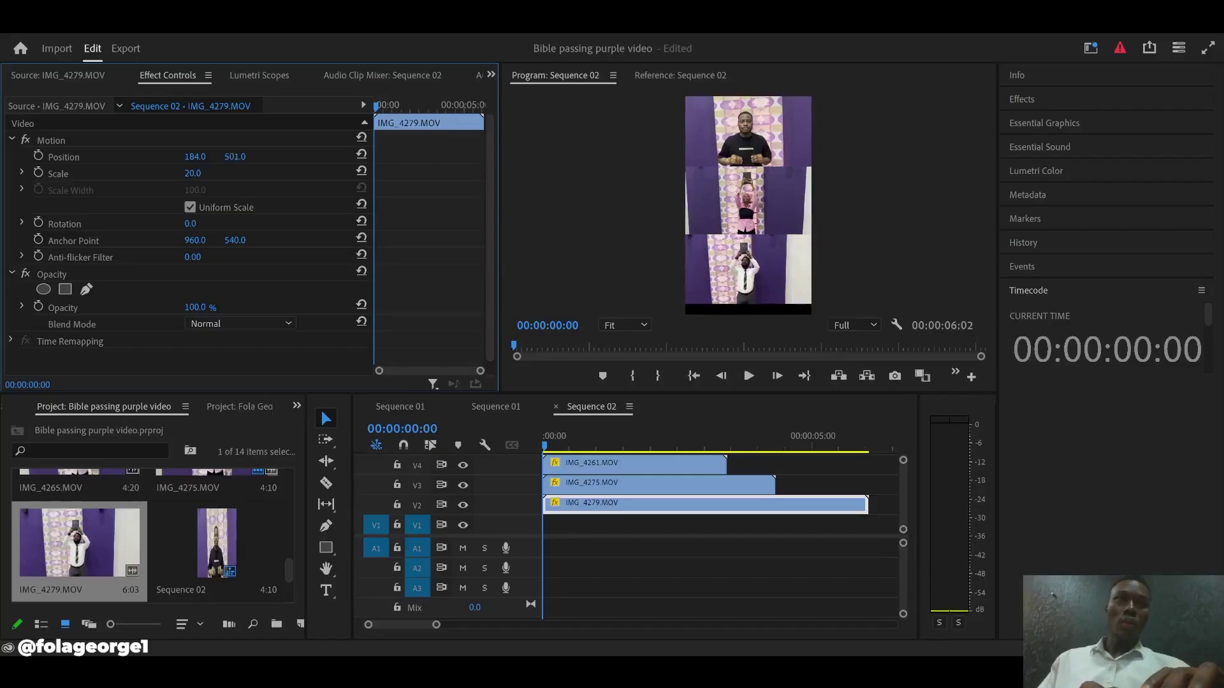
Play Sequence 02 from the start to check the timing of the three stacked clips, and save the project
{"action": "left_click", "coordinate": [529, 450]}
{"action": "key", "text": "space"}
{"action": "key", "text": "Home"}
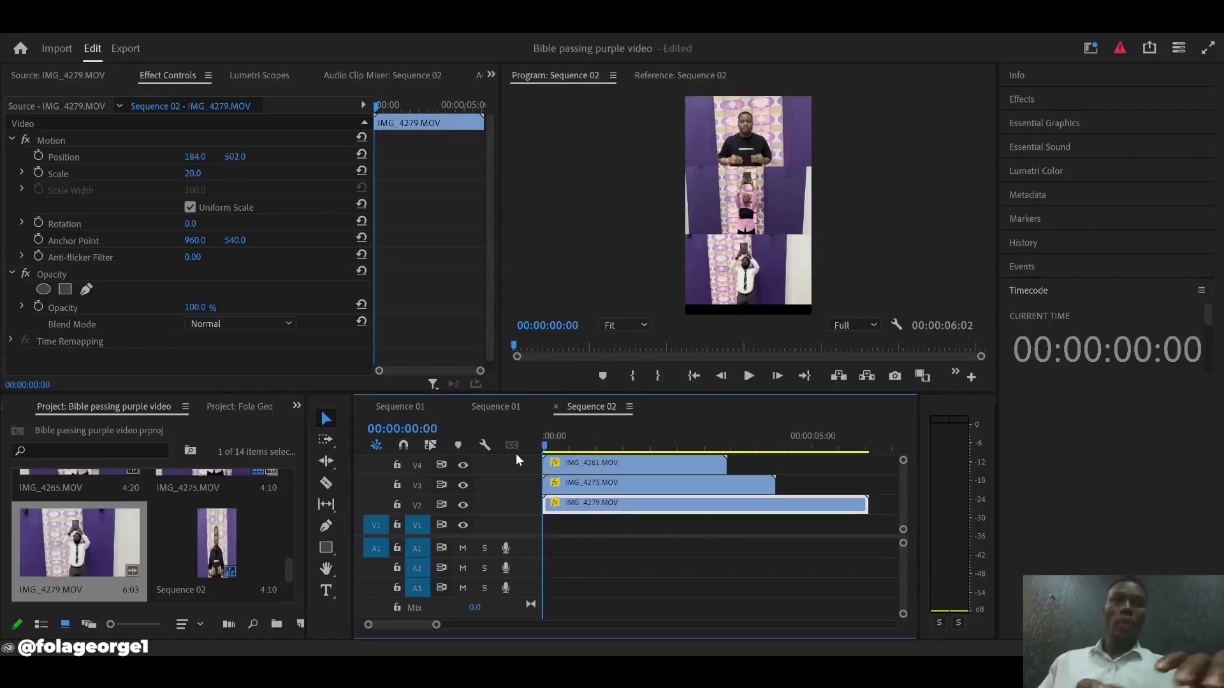
{"action": "key", "text": "space"}
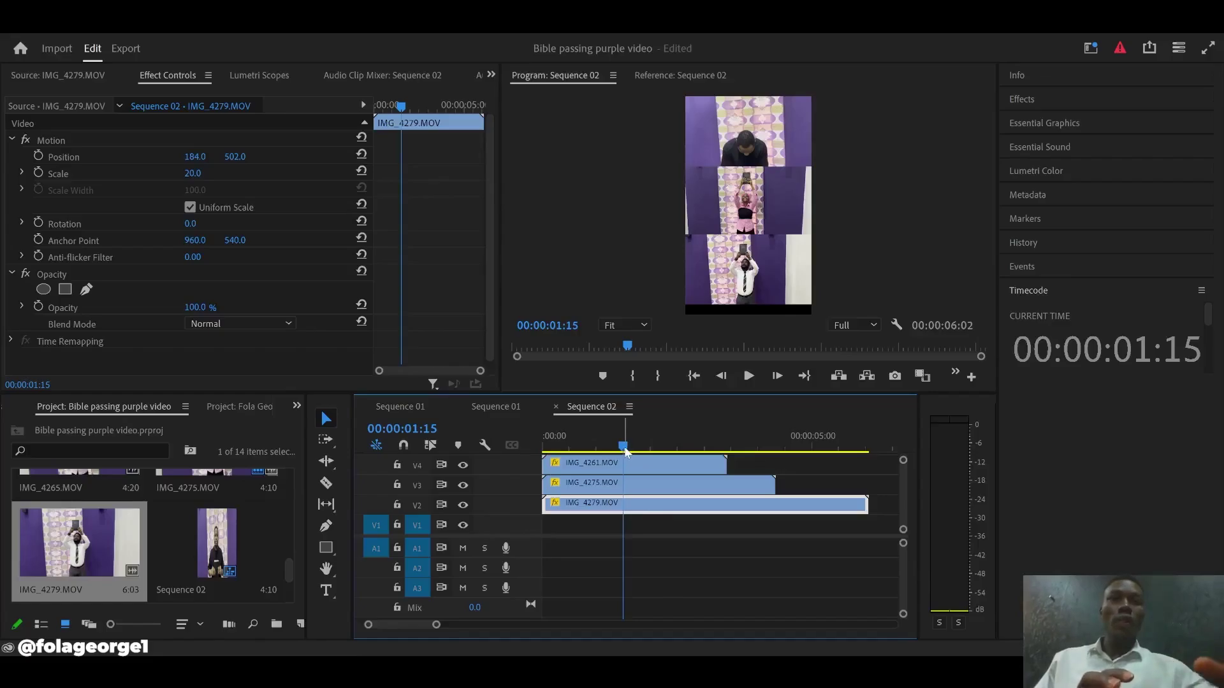
{"action": "key", "text": "minus"}
{"action": "key", "text": "equal"}
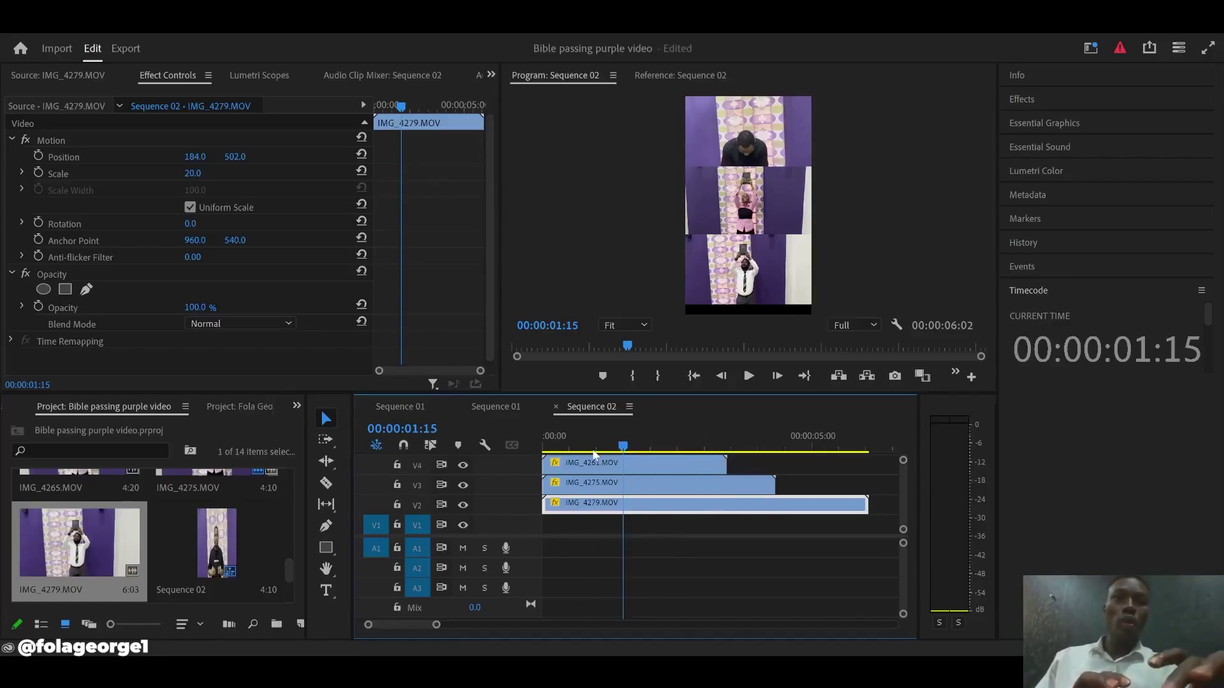
{"action": "left_click_drag", "start_coordinate": [623, 448], "coordinate": [487, 460]}
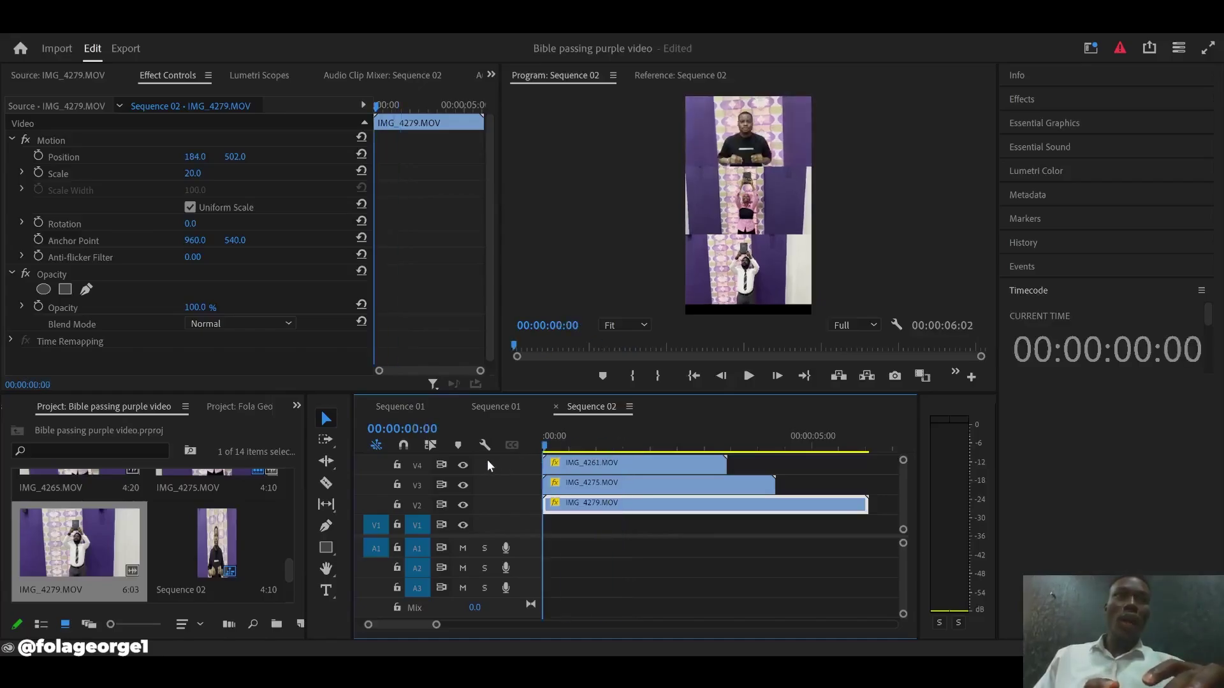
{"action": "key", "text": "space"}
{"action": "key", "text": "space"}
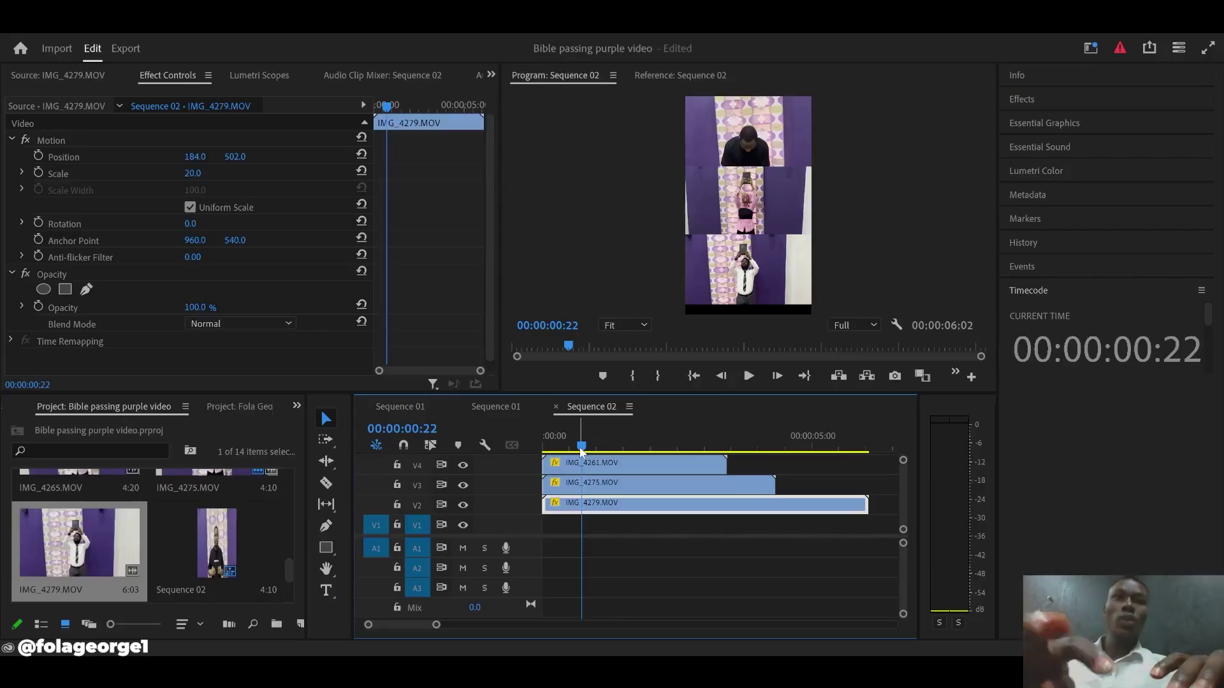
{"action": "key", "text": "ctrl+s"}
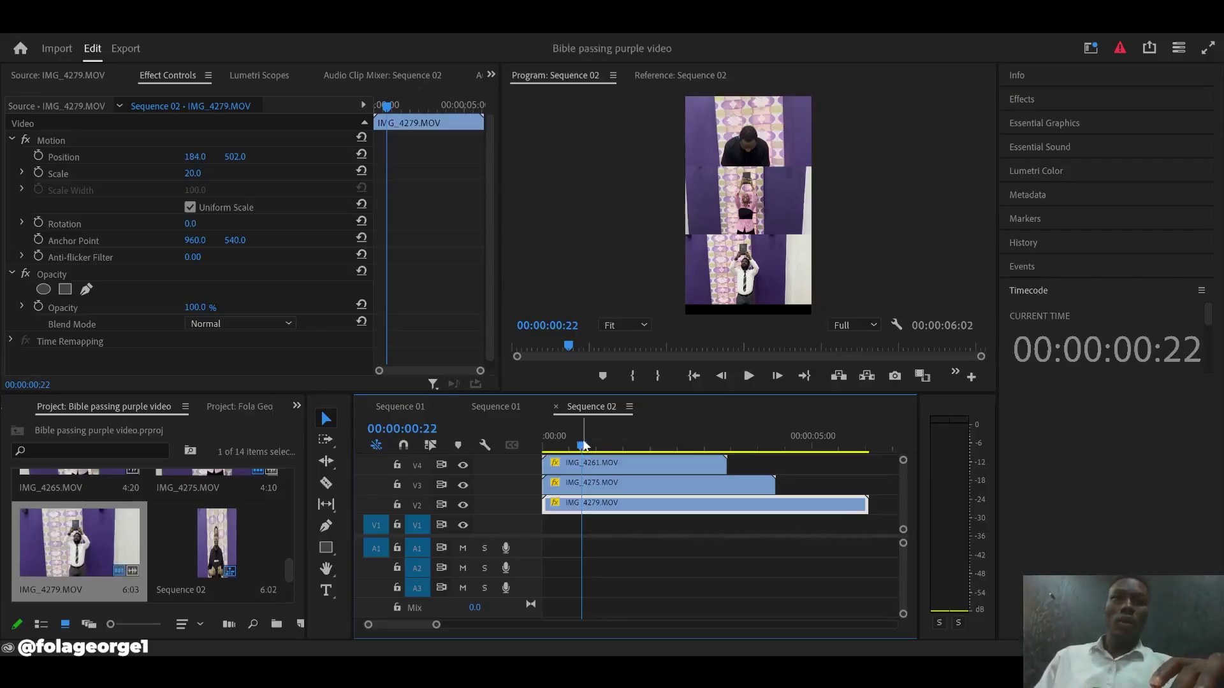
{"action": "left_click_drag", "start_coordinate": [585, 449], "coordinate": [543, 450]}
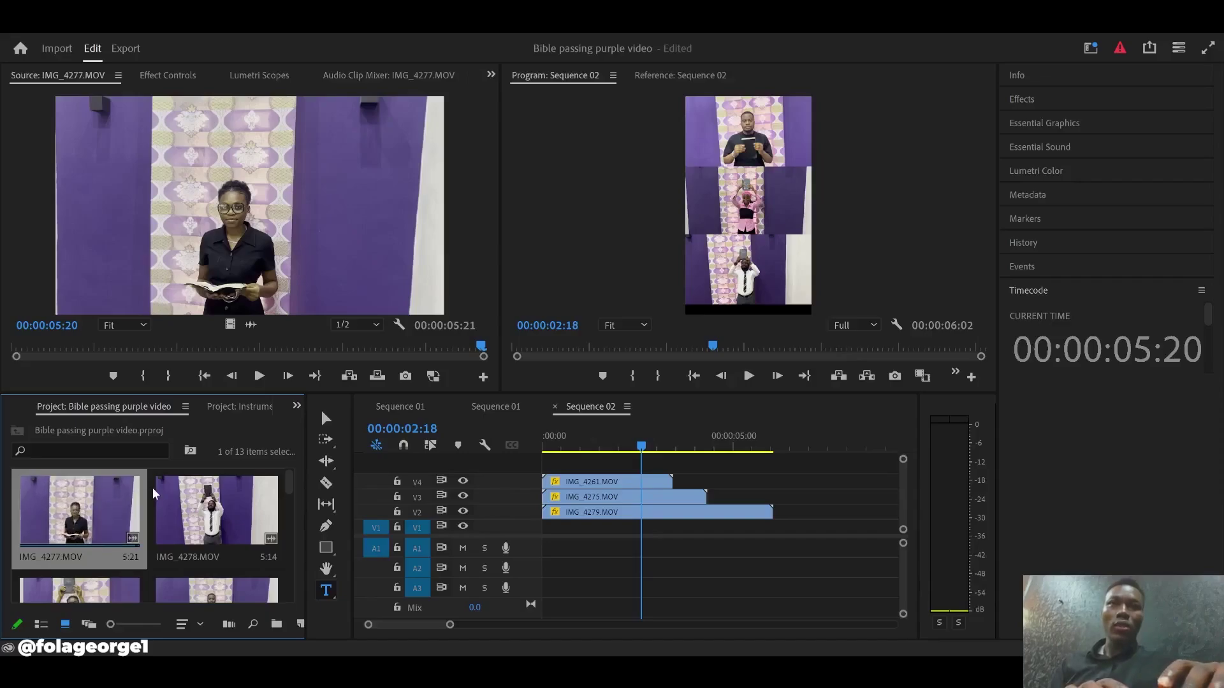
Place IMG_4277.MOV on V5 starting exactly at 00:00:00:00 and delete its audio
{"action": "left_click_drag", "start_coordinate": [62, 527], "coordinate": [655, 444]}
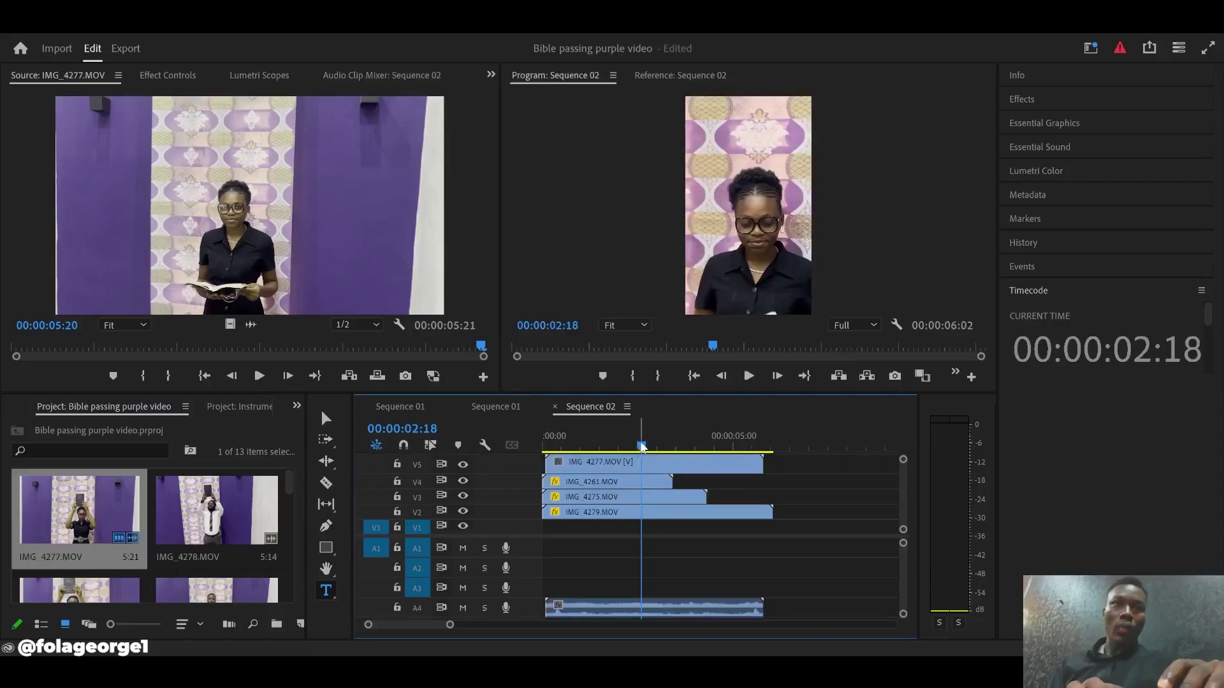
{"action": "left_click_drag", "start_coordinate": [642, 446], "coordinate": [544, 446]}
{"action": "key", "text": "="}
{"action": "key", "text": "="}
{"action": "key", "text": "="}
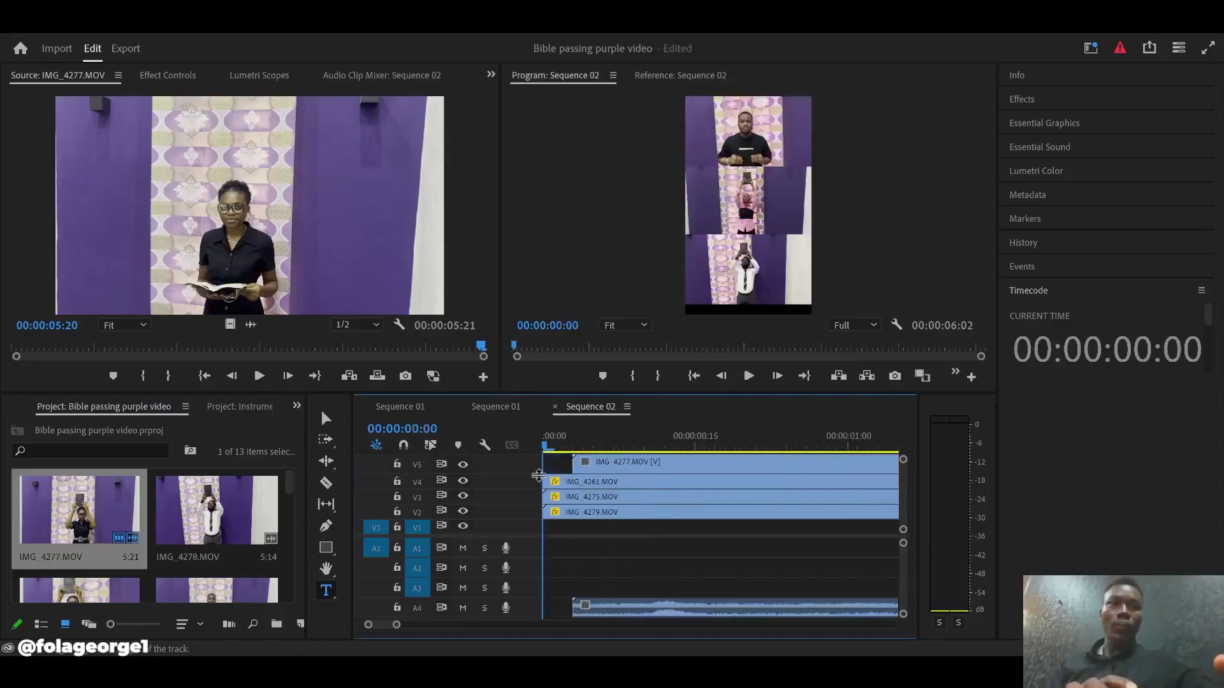
{"action": "key", "text": "="}
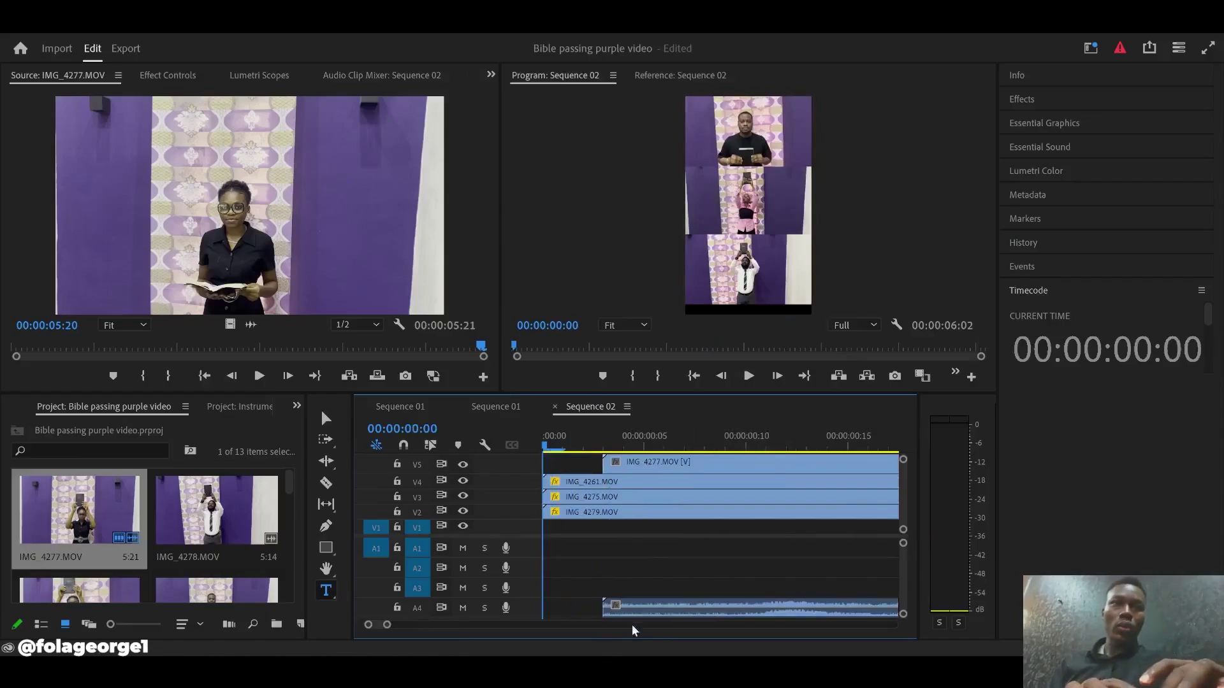
{"action": "left_click", "coordinate": [678, 614]}
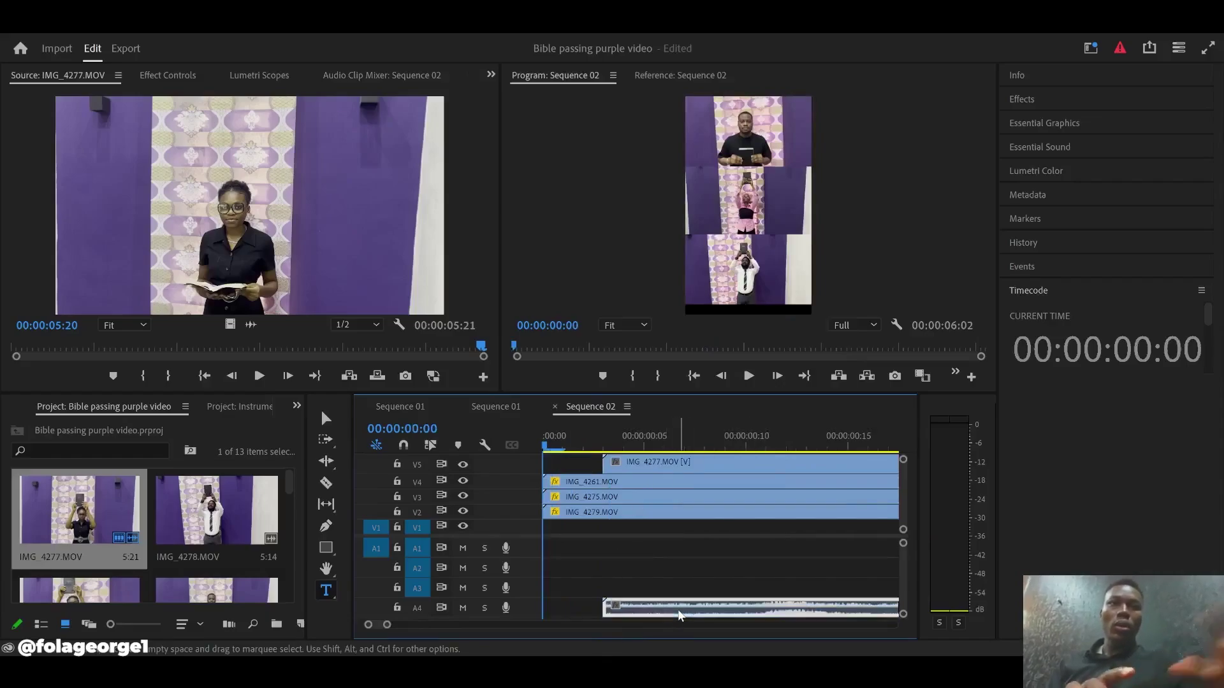
{"action": "key", "text": "Delete"}
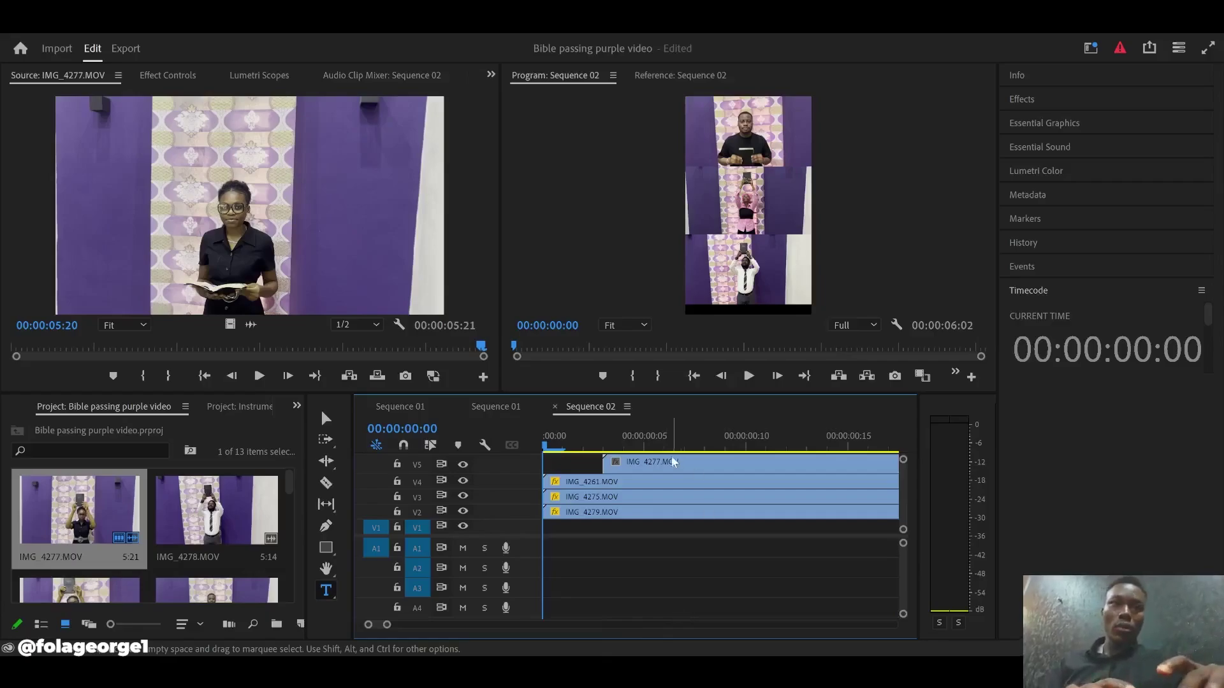
{"action": "left_click_drag", "start_coordinate": [674, 465], "coordinate": [609, 478]}
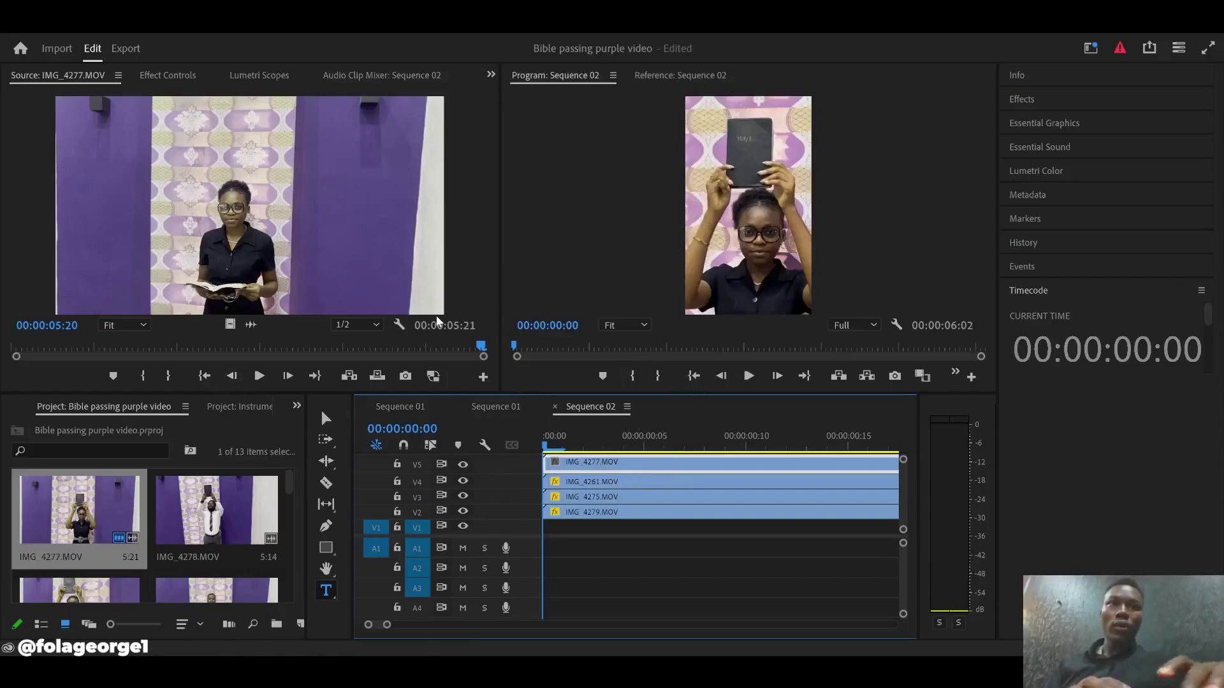
Set the Scale of IMG_4277.MOV to 20 and shift it down to a vertical Position of 717
{"action": "left_click", "coordinate": [197, 77]}
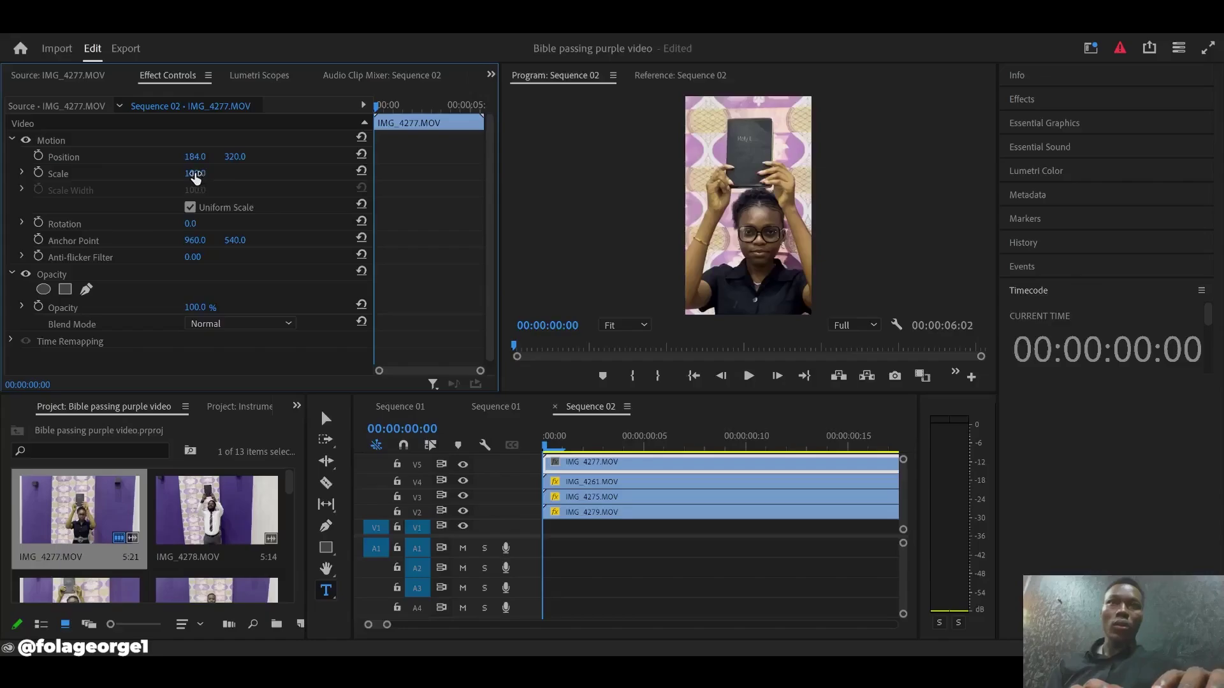
{"action": "mouse_move", "coordinate": [196, 178]}
{"action": "left_mouse_down"}
{"action": "mouse_move", "coordinate": [138, 179]}
{"action": "mouse_move", "coordinate": [207, 173]}
{"action": "left_mouse_up"}
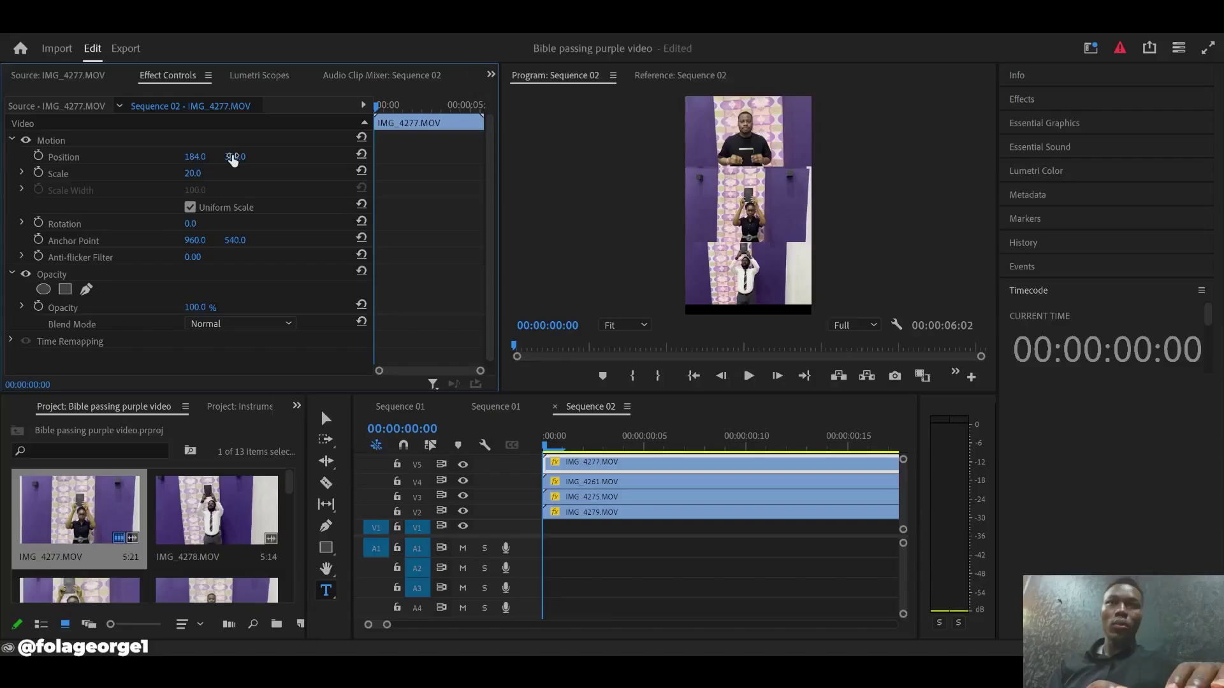
{"action": "left_click_drag", "start_coordinate": [233, 160], "coordinate": [484, 159]}
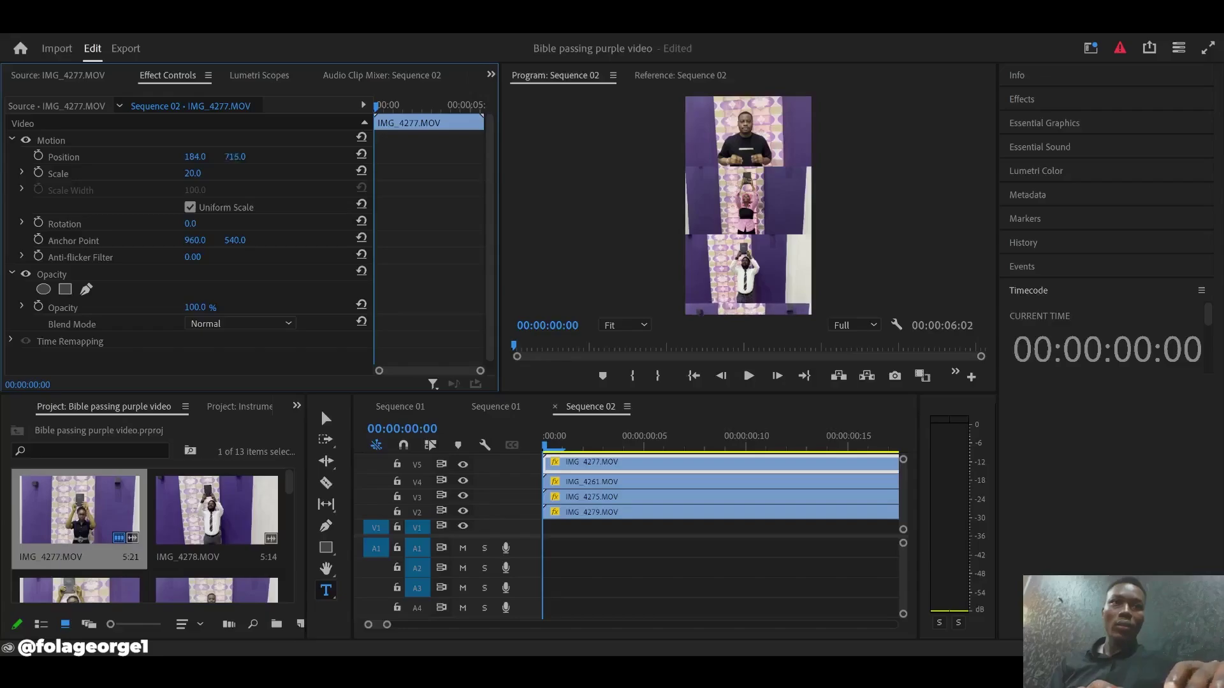
Move IMG_4277.MOV down to V1 beneath the other clips and set its vertical Position to 618
{"action": "left_click", "coordinate": [586, 469]}
{"action": "left_click_drag", "start_coordinate": [587, 469], "coordinate": [582, 540]}
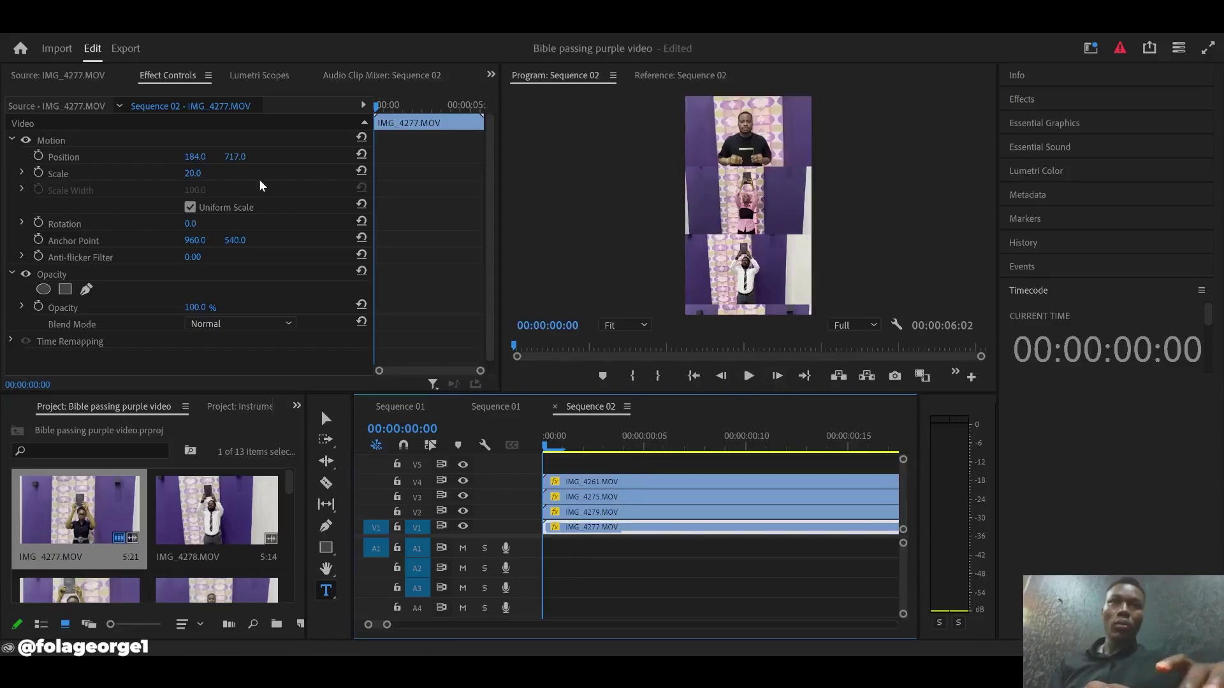
{"action": "left_click_drag", "start_coordinate": [234, 161], "coordinate": [198, 162]}
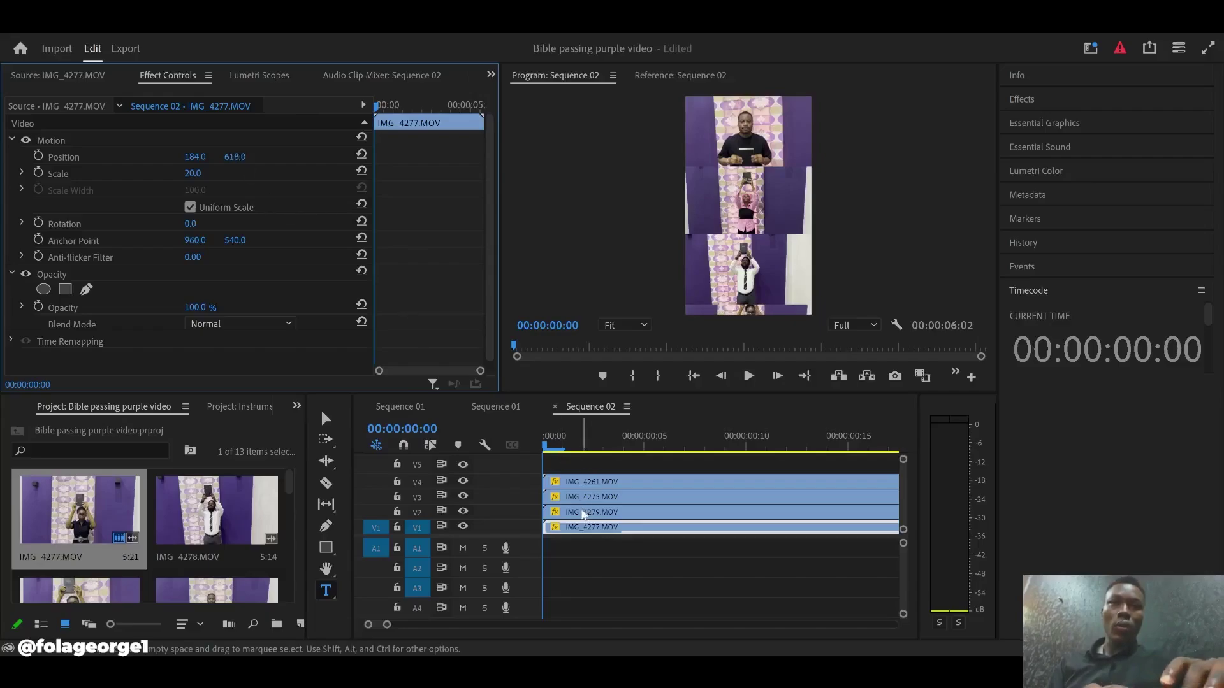
Put the playhead at 00:00:00:03 and set the Position of IMG_4277.MOV to 180, 649
{"action": "left_click", "coordinate": [584, 513]}
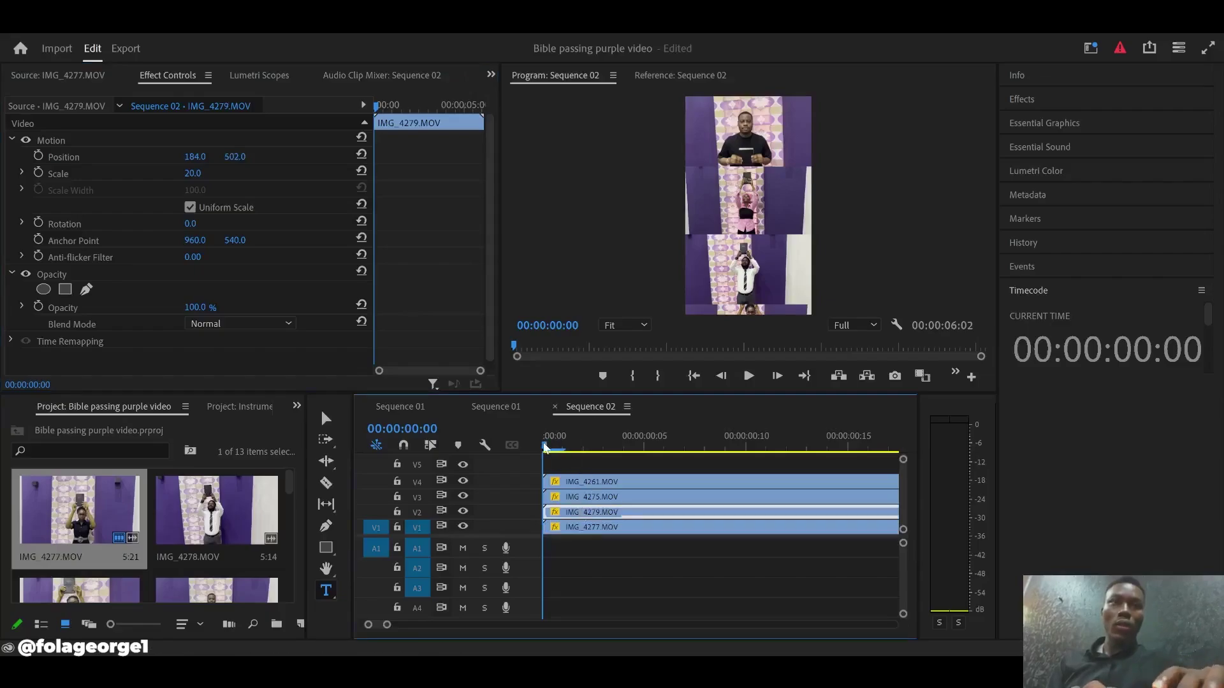
{"action": "left_click_drag", "start_coordinate": [544, 448], "coordinate": [554, 448]}
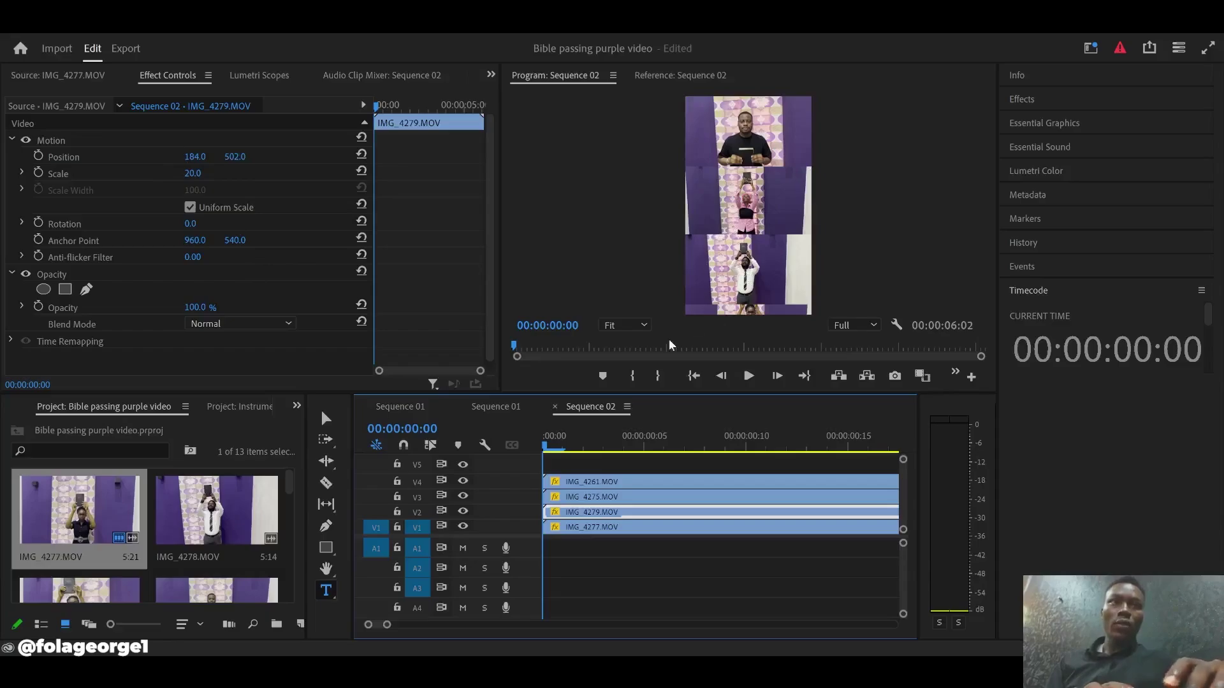
{"action": "left_click", "coordinate": [640, 526]}
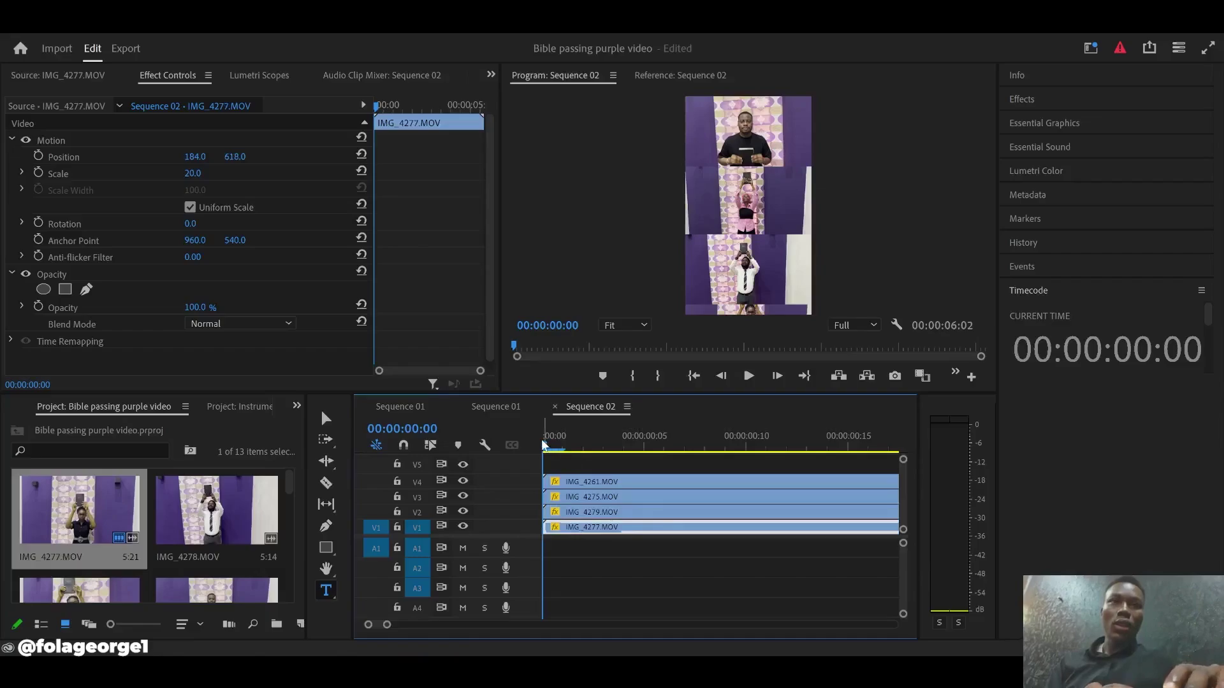
{"action": "left_click_drag", "start_coordinate": [544, 445], "coordinate": [604, 446]}
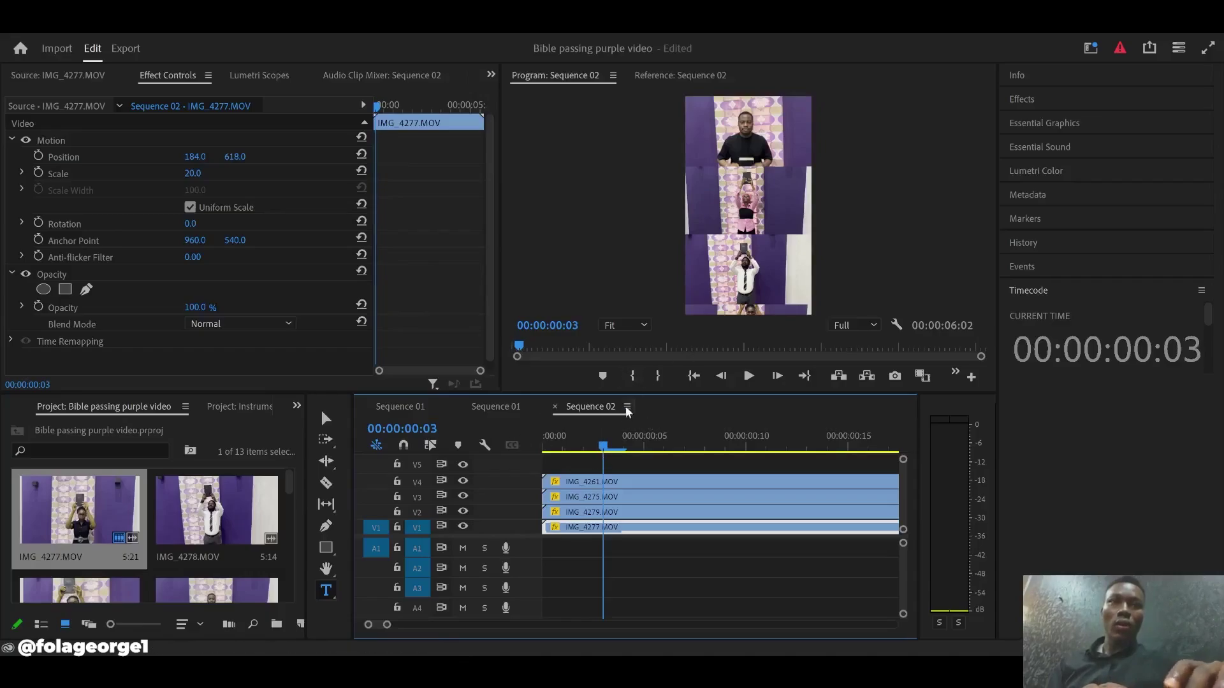
{"action": "left_click_drag", "start_coordinate": [235, 157], "coordinate": [245, 156]}
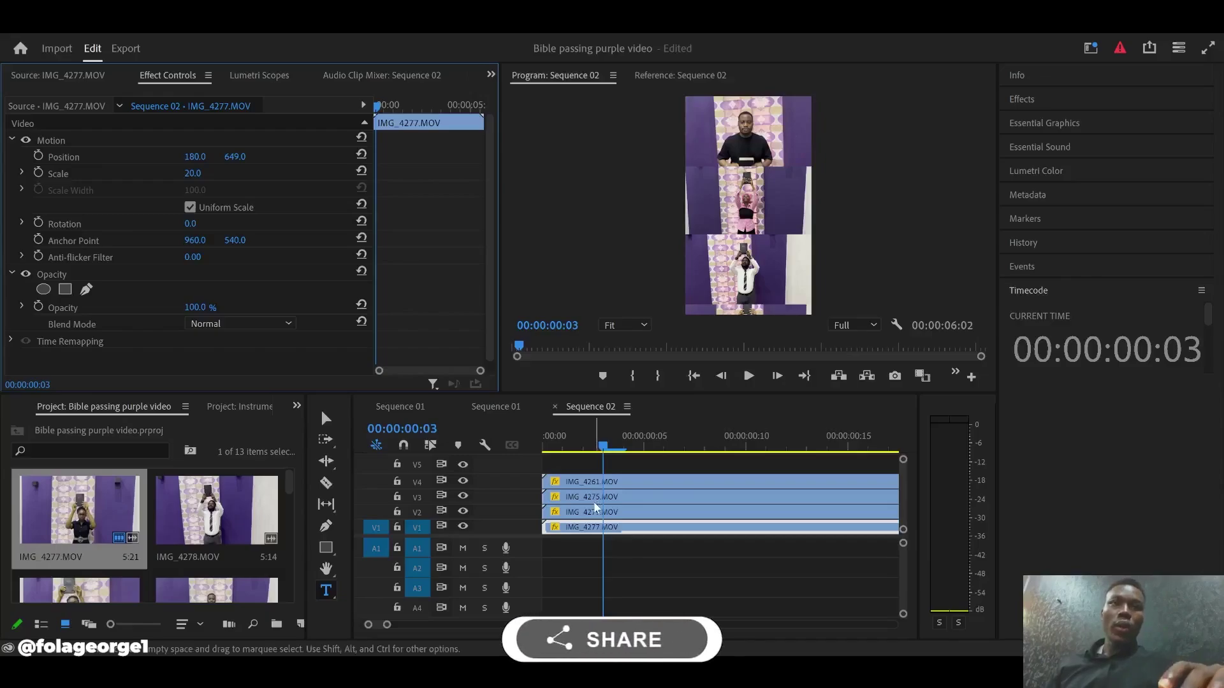
Find the frame in IMG_4261.MOV where the man bows his head and cut the V4 clip at 00:00:00:24
{"action": "left_click", "coordinate": [620, 484]}
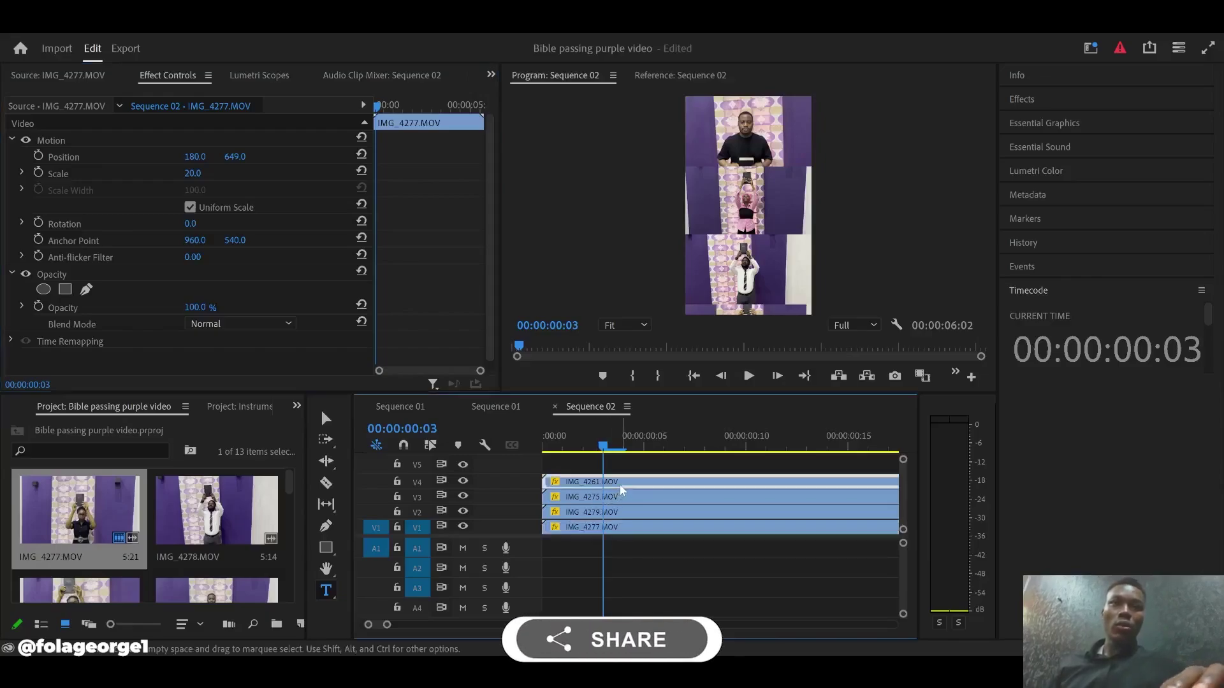
{"action": "left_click_drag", "start_coordinate": [603, 450], "coordinate": [563, 453]}
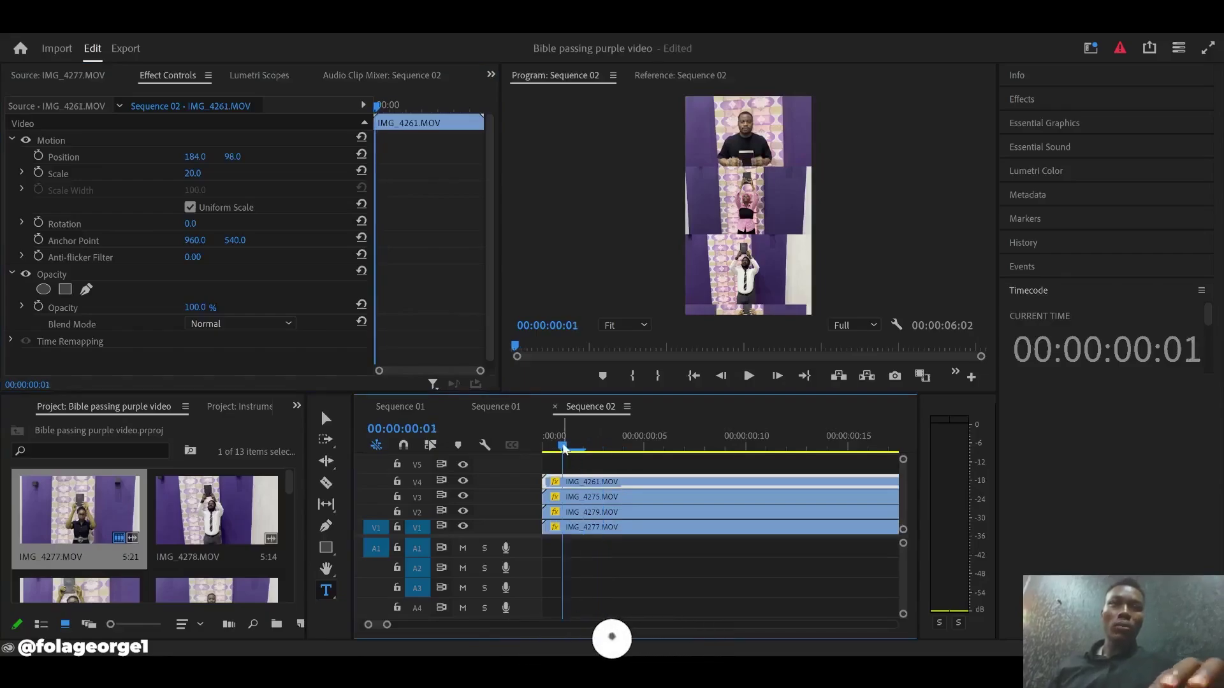
{"action": "left_click_drag", "start_coordinate": [562, 449], "coordinate": [911, 443]}
{"action": "left_click_drag", "start_coordinate": [894, 444], "coordinate": [742, 444]}
{"action": "key", "text": "j"}
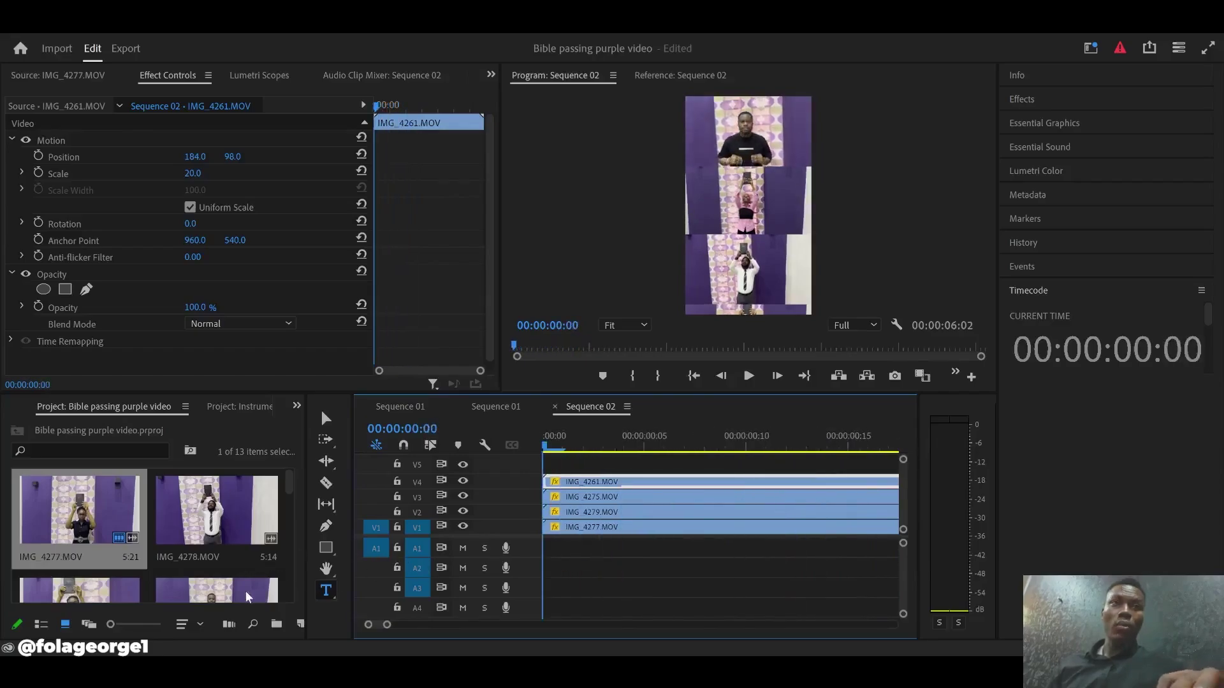
{"action": "left_click_drag", "start_coordinate": [664, 444], "coordinate": [885, 472]}
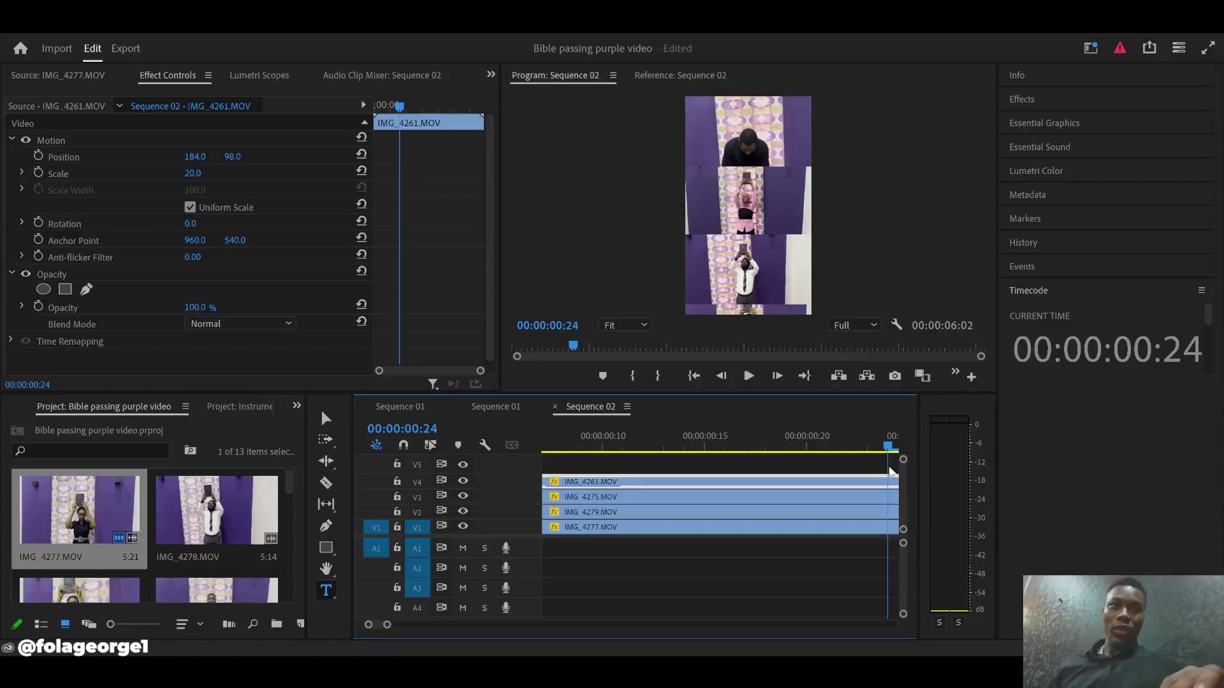
{"action": "key", "text": "minus"}
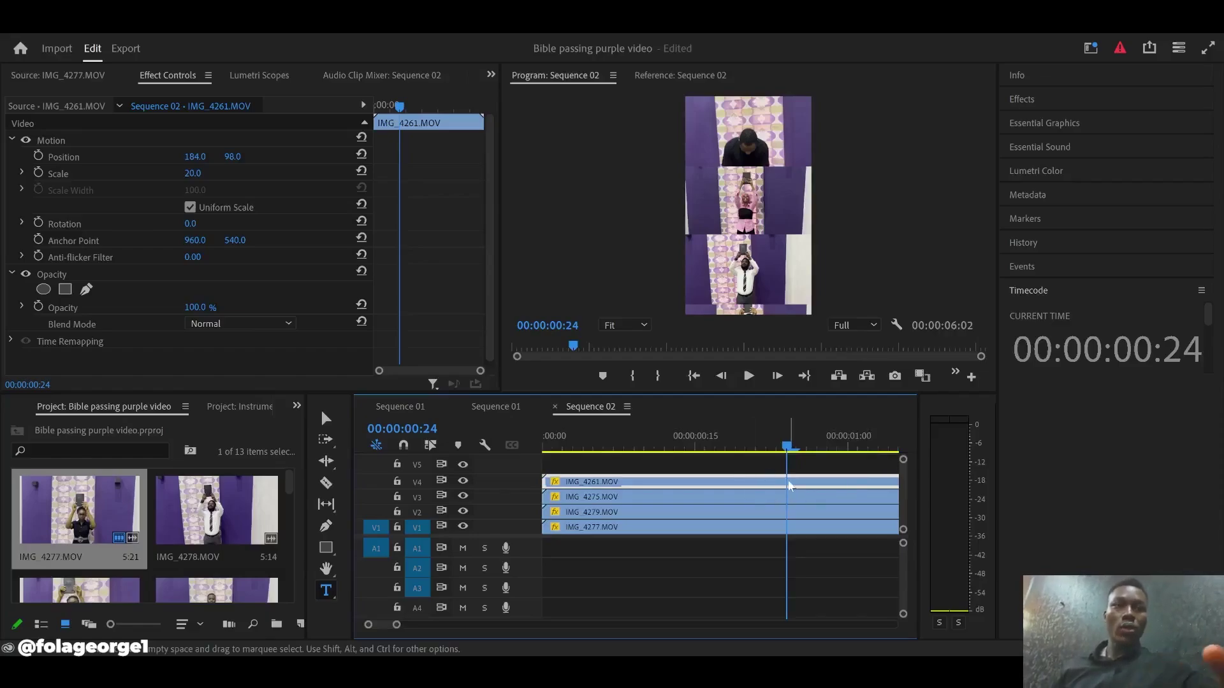
{"action": "key", "text": "equal"}
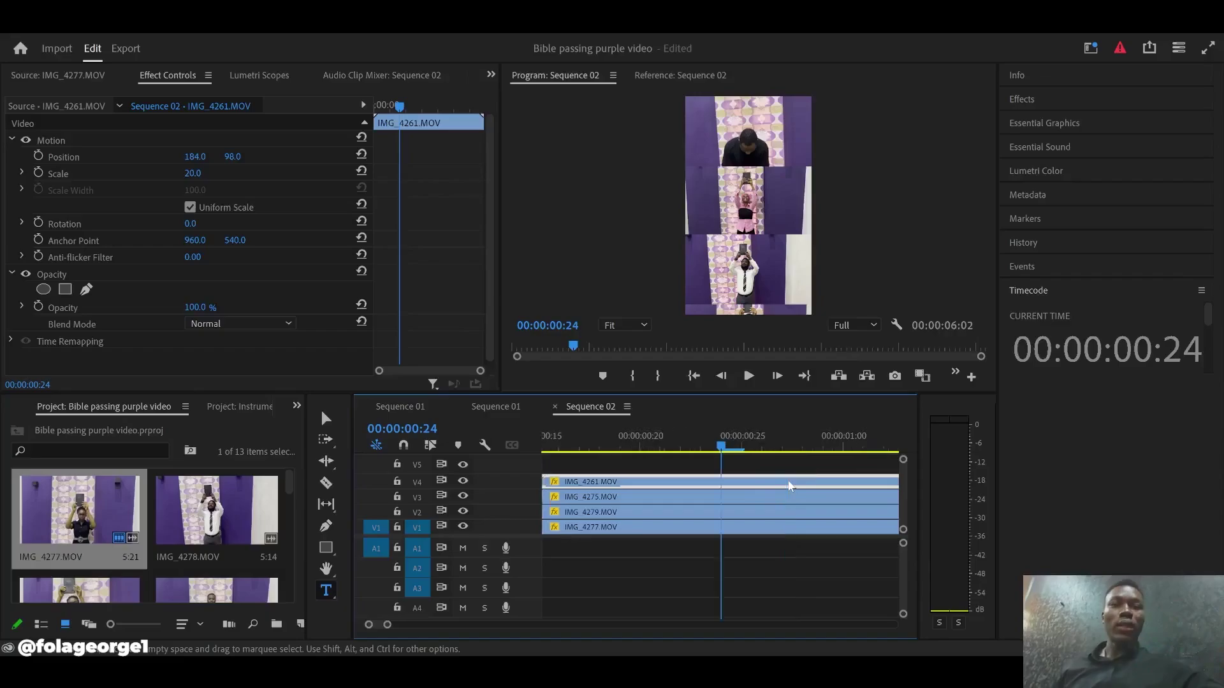
{"action": "scroll", "coordinate": [790, 485], "scroll_direction": "up", "scroll_amount": 1}
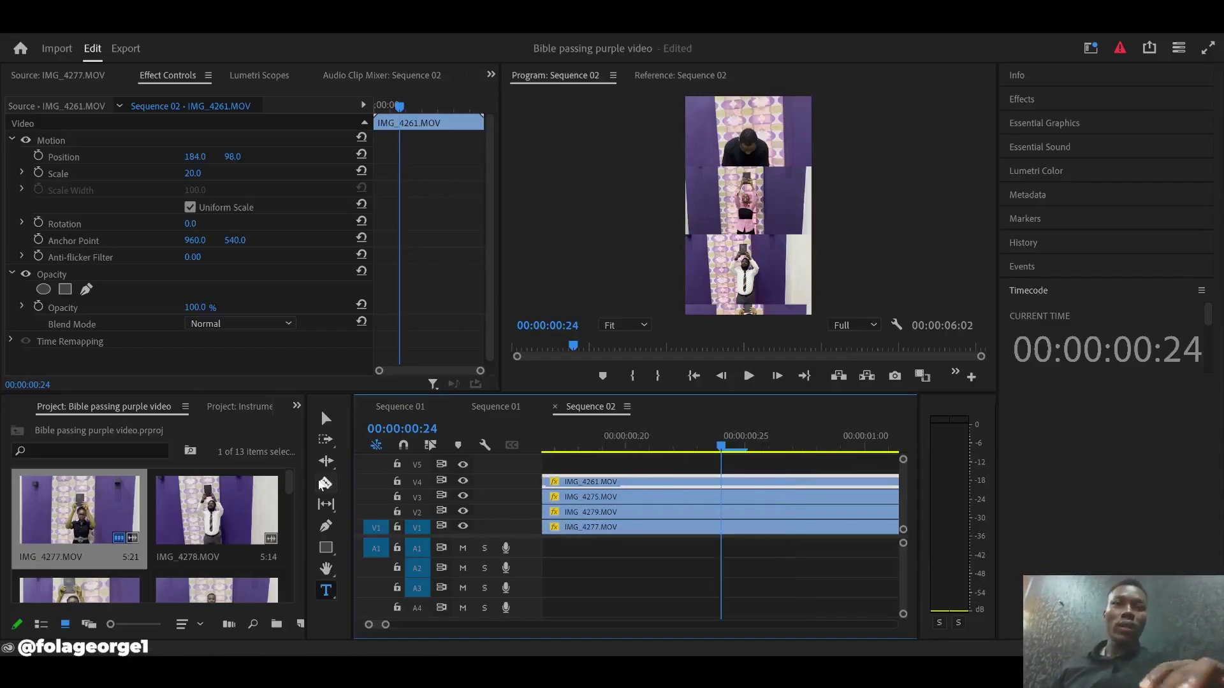
{"action": "left_click", "coordinate": [328, 485]}
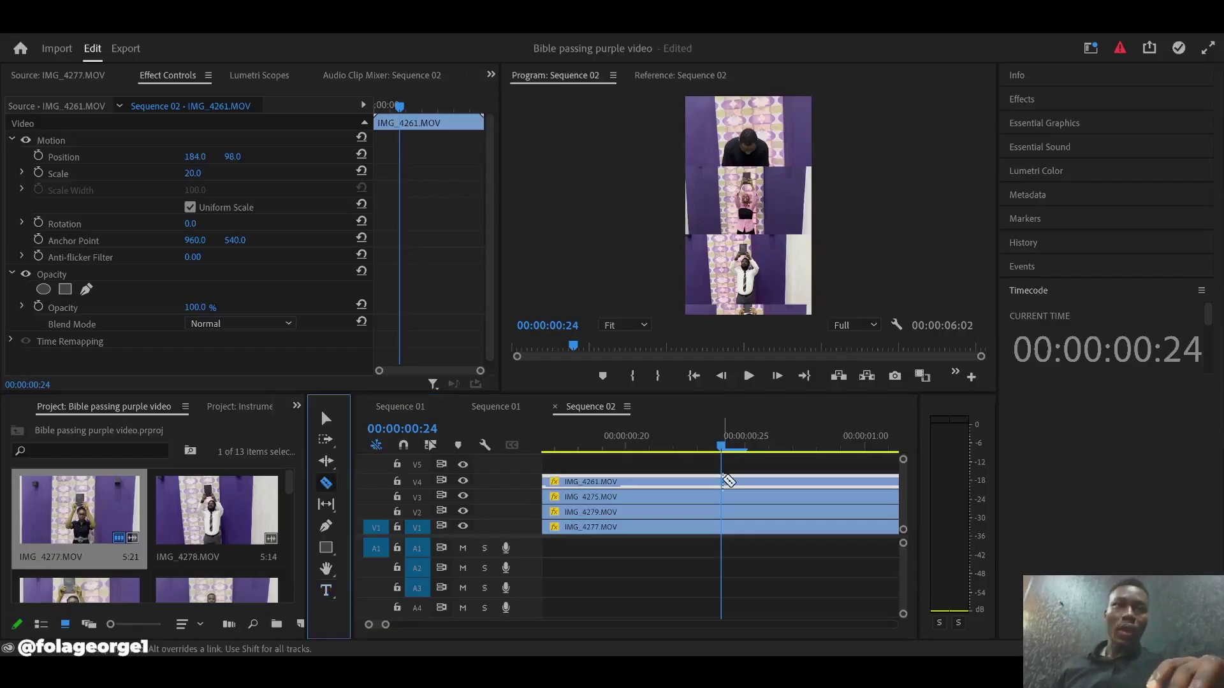
{"action": "left_click", "coordinate": [725, 481]}
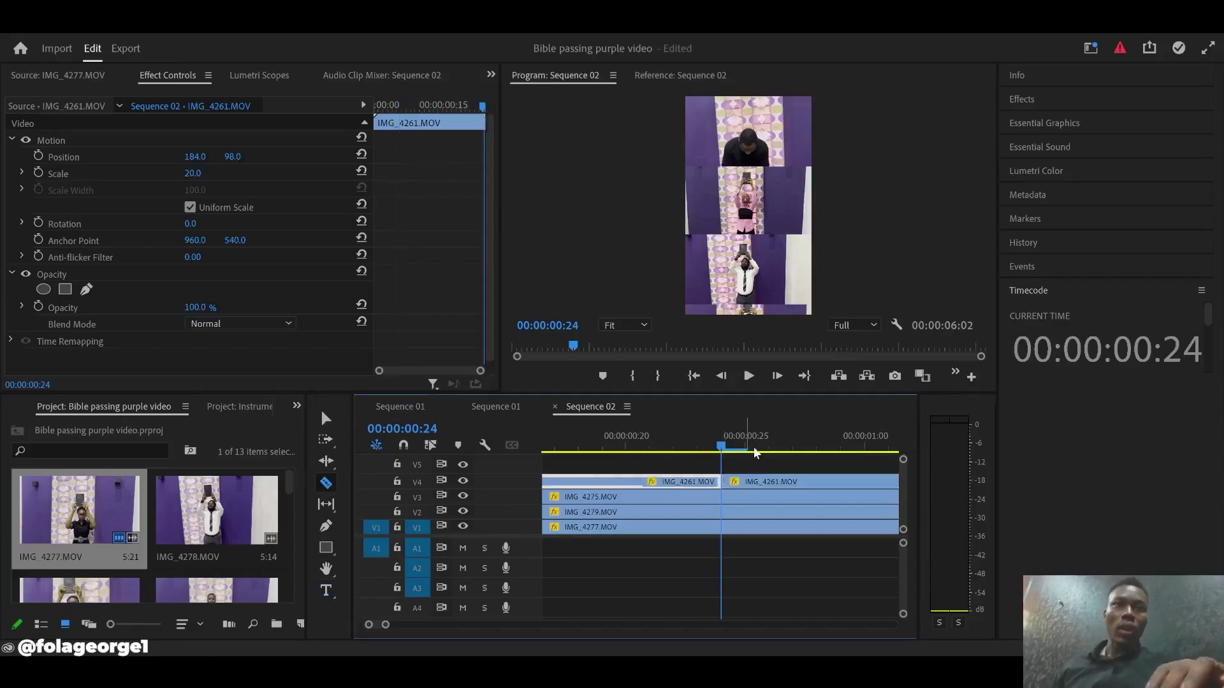
{"action": "left_click", "coordinate": [725, 448]}
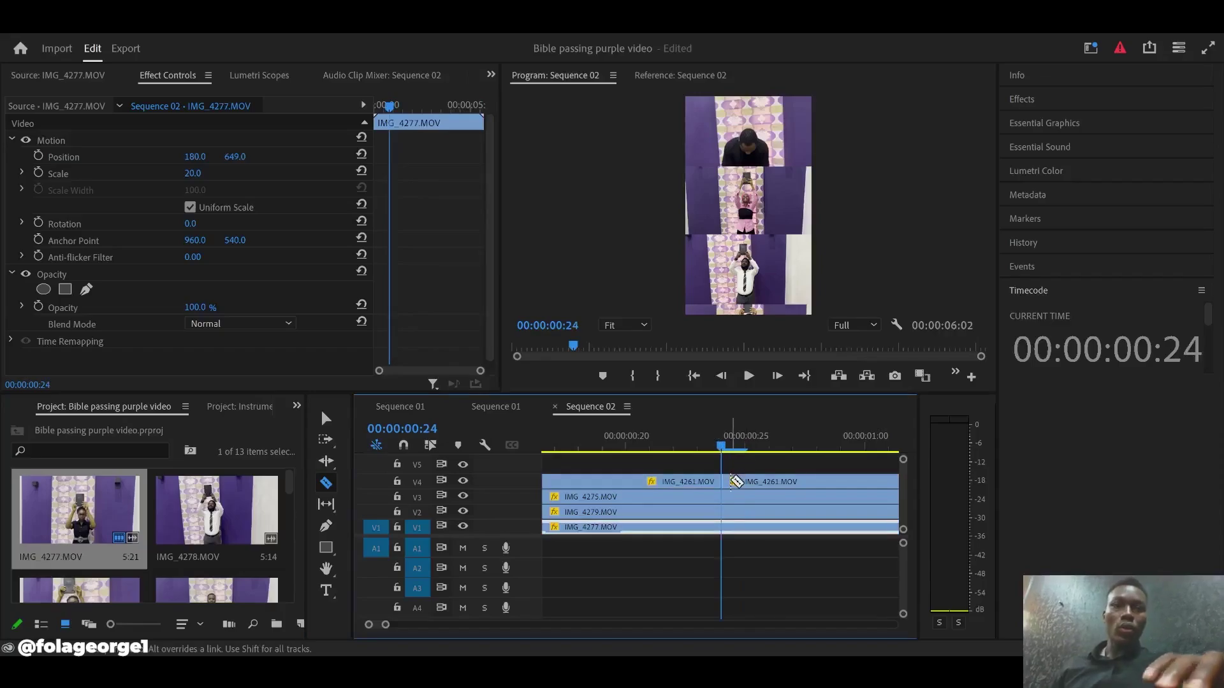
{"action": "key", "text": "v"}
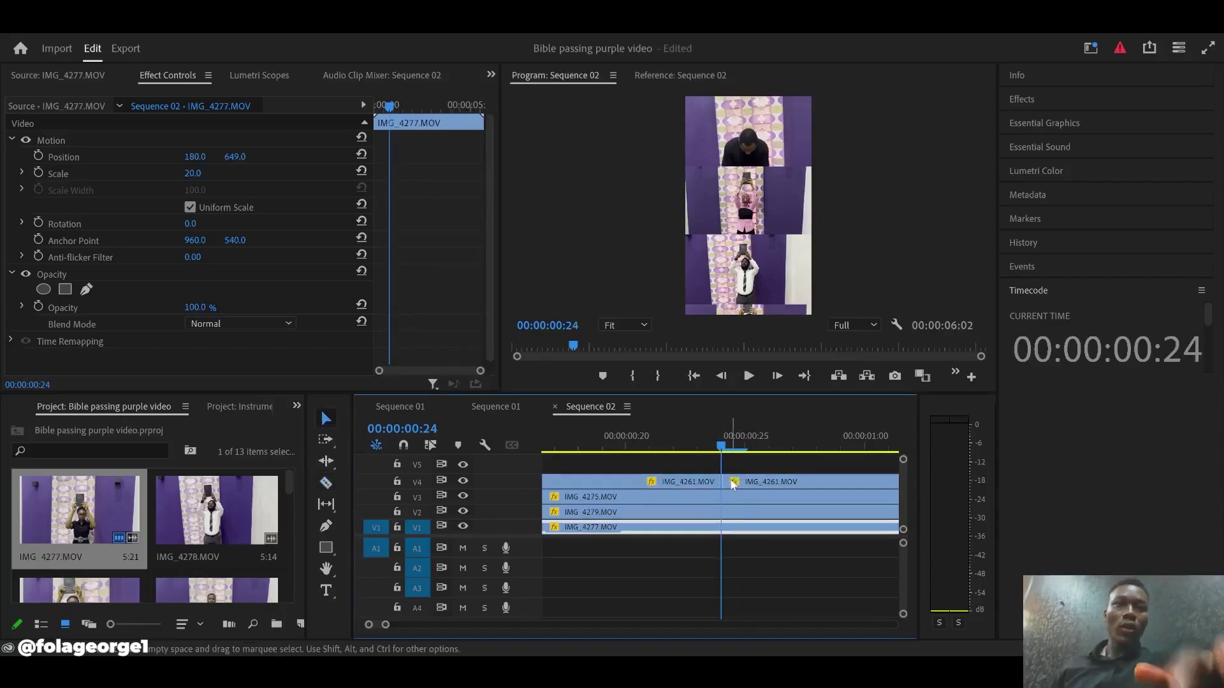
Play Sequence 02 from the start and examine the frames around the cut in IMG_4261.MOV
{"action": "left_click", "coordinate": [732, 484]}
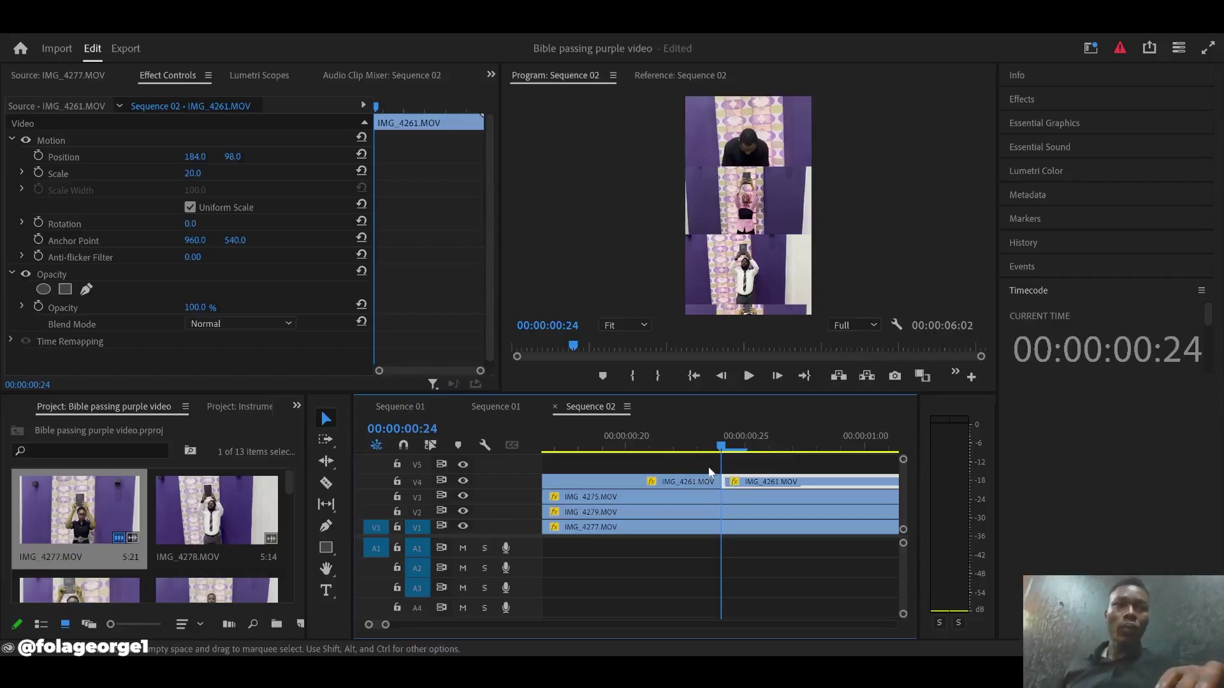
{"action": "left_click_drag", "start_coordinate": [722, 448], "coordinate": [769, 453]}
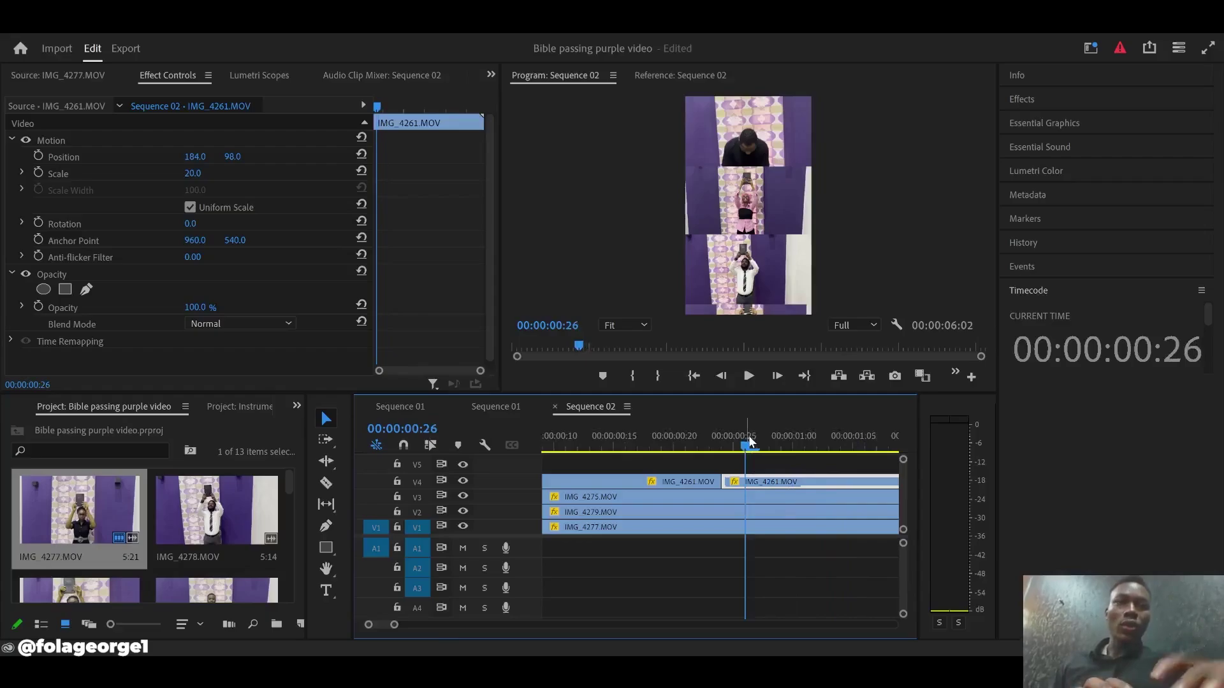
{"action": "key", "text": "minus"}
{"action": "key", "text": "Home"}
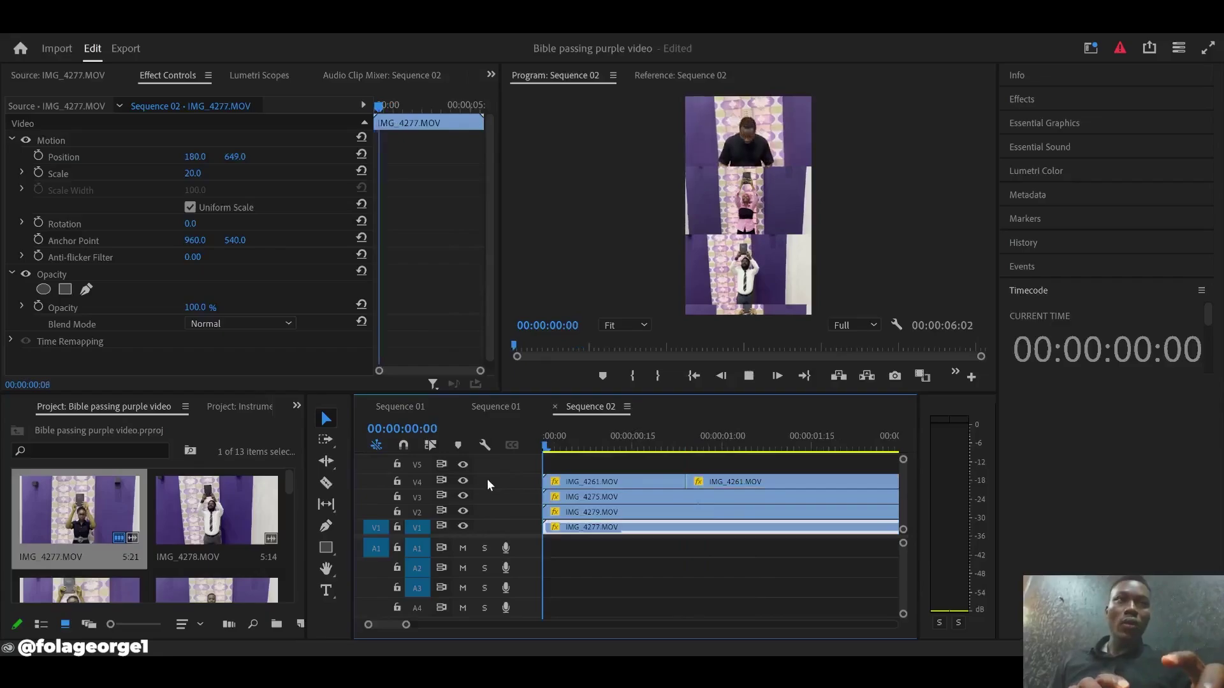
{"action": "key", "text": "space"}
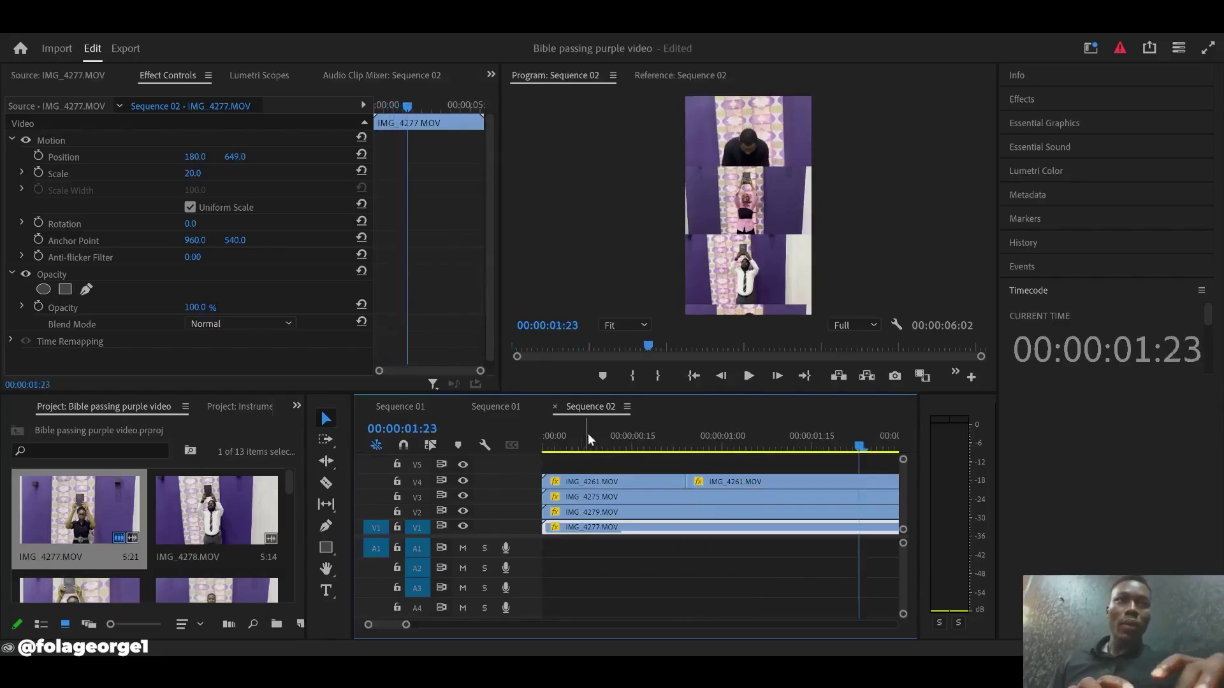
{"action": "left_click_drag", "start_coordinate": [859, 447], "coordinate": [710, 450]}
{"action": "left_click", "coordinate": [728, 487]}
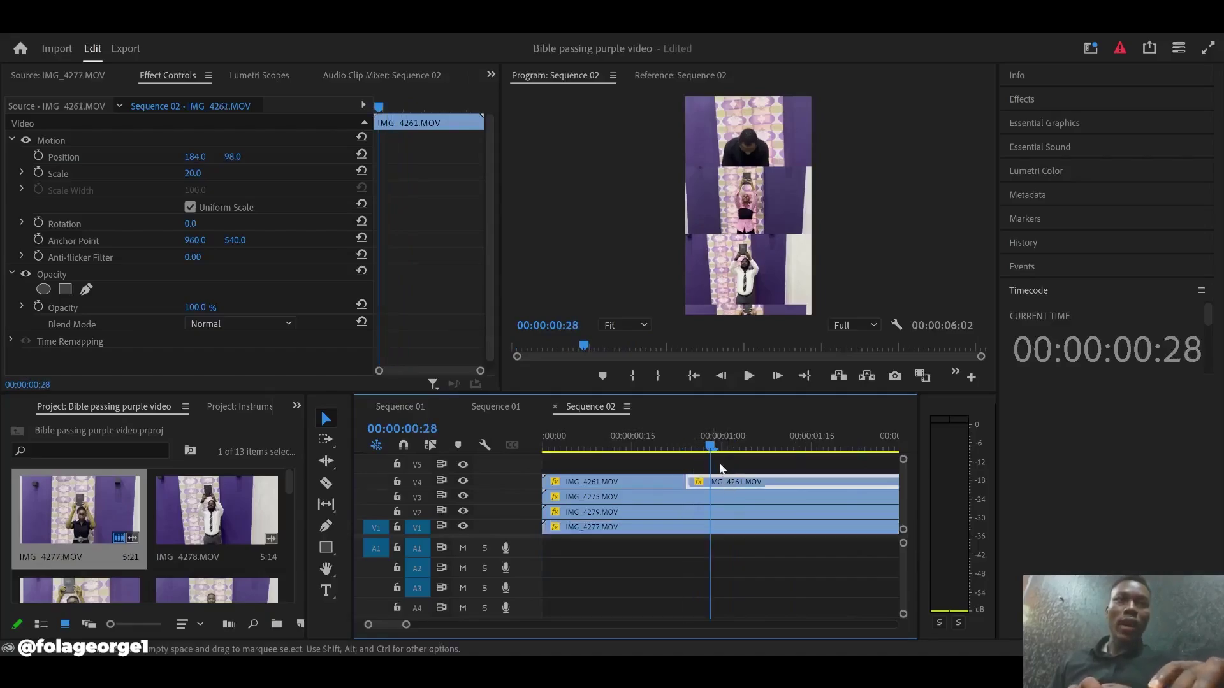
{"action": "mouse_move", "coordinate": [701, 455]}
{"action": "left_mouse_down"}
{"action": "mouse_move", "coordinate": [674, 456]}
{"action": "mouse_move", "coordinate": [692, 453]}
{"action": "left_mouse_up"}
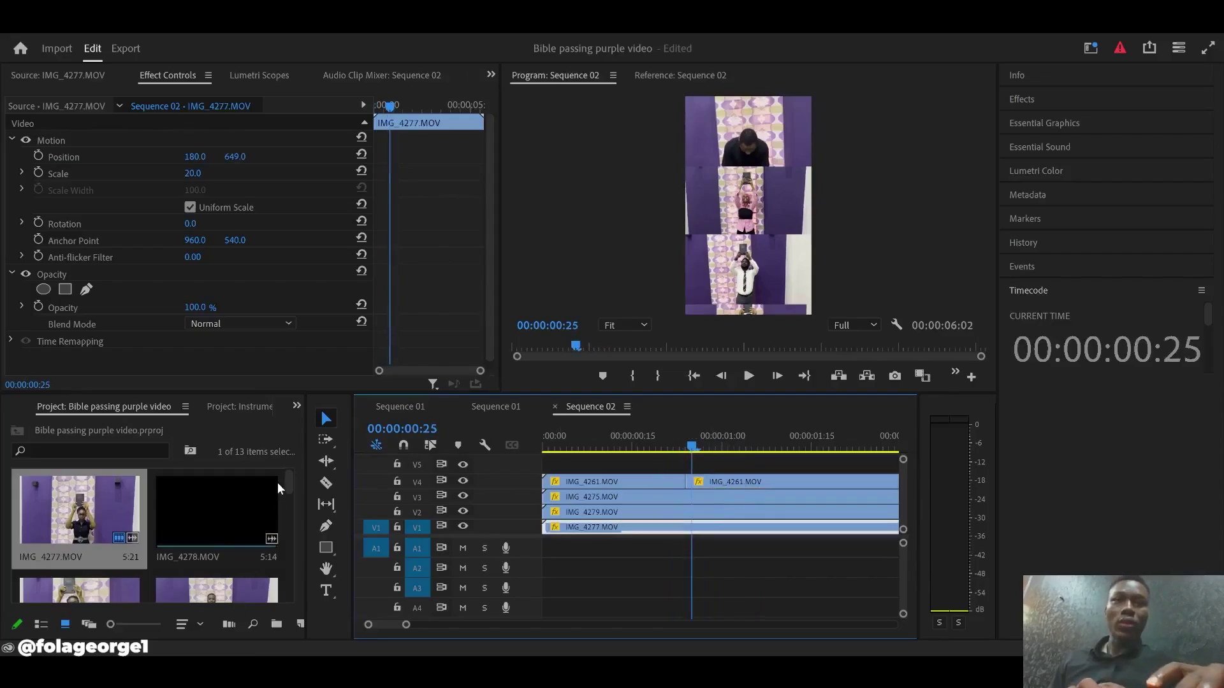
Open the finished reference video "Bible Passing video - see you in church.mp4" and play its first seconds to 00:00:01:16
{"action": "left_click_drag", "start_coordinate": [290, 476], "coordinate": [293, 575]}
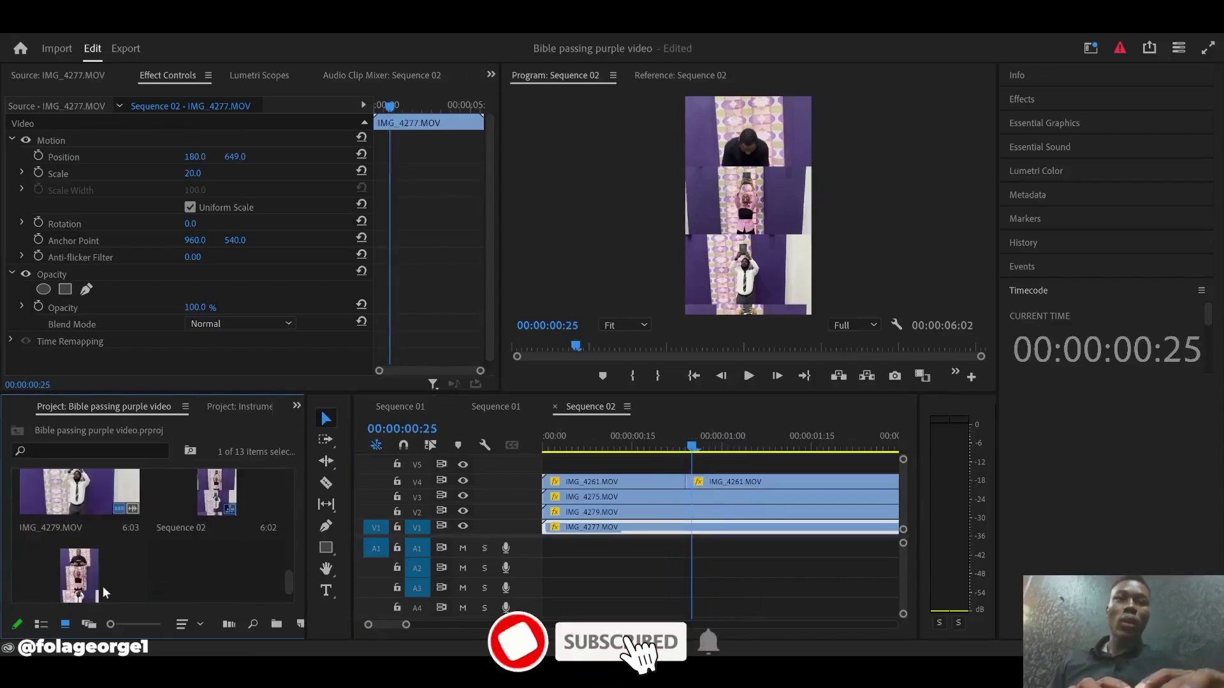
{"action": "double_click", "coordinate": [67, 571]}
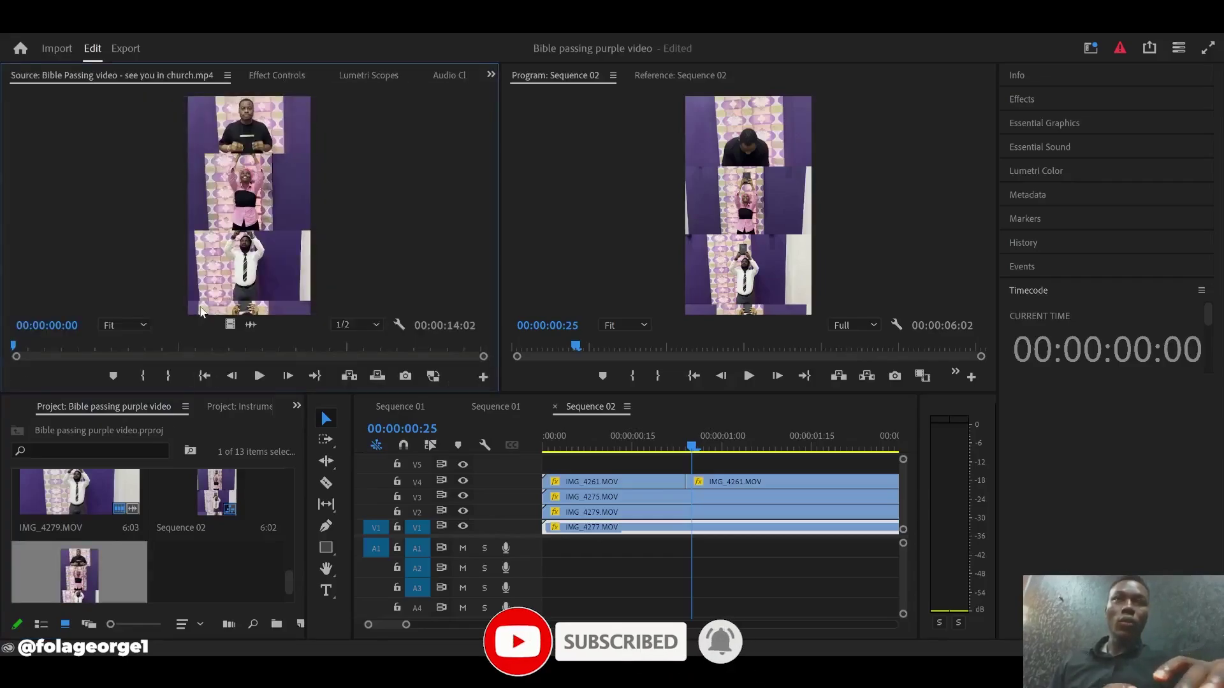
{"action": "left_click", "coordinate": [259, 376]}
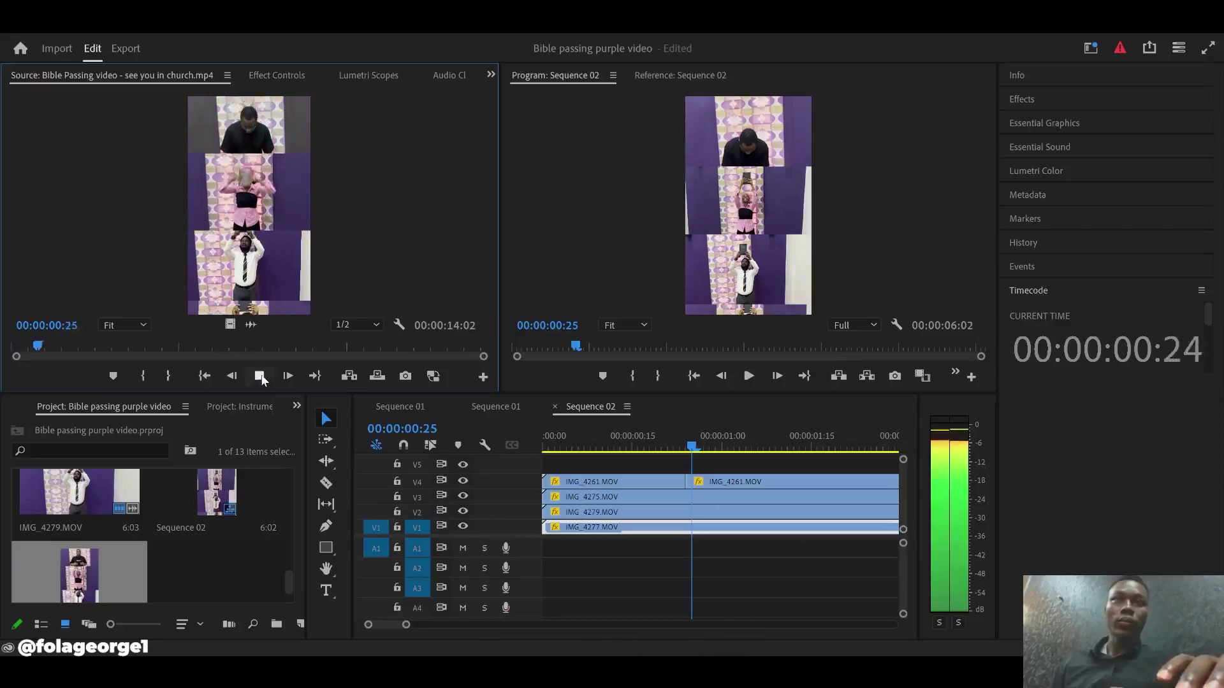
{"action": "left_click", "coordinate": [259, 376]}
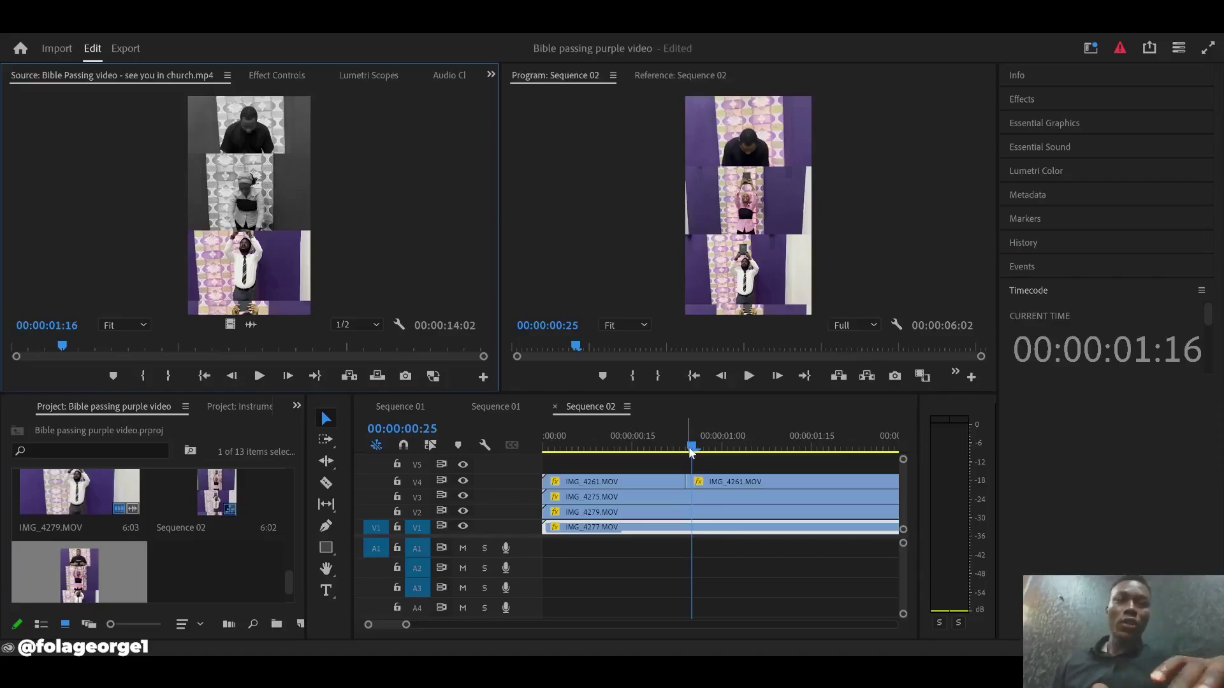
Extend the end of the second IMG_4261.MOV segment on V4 to about 00:00:06:17, past the clips beneath
{"action": "left_click_drag", "start_coordinate": [691, 451], "coordinate": [800, 426]}
{"action": "key", "text": "minus"}
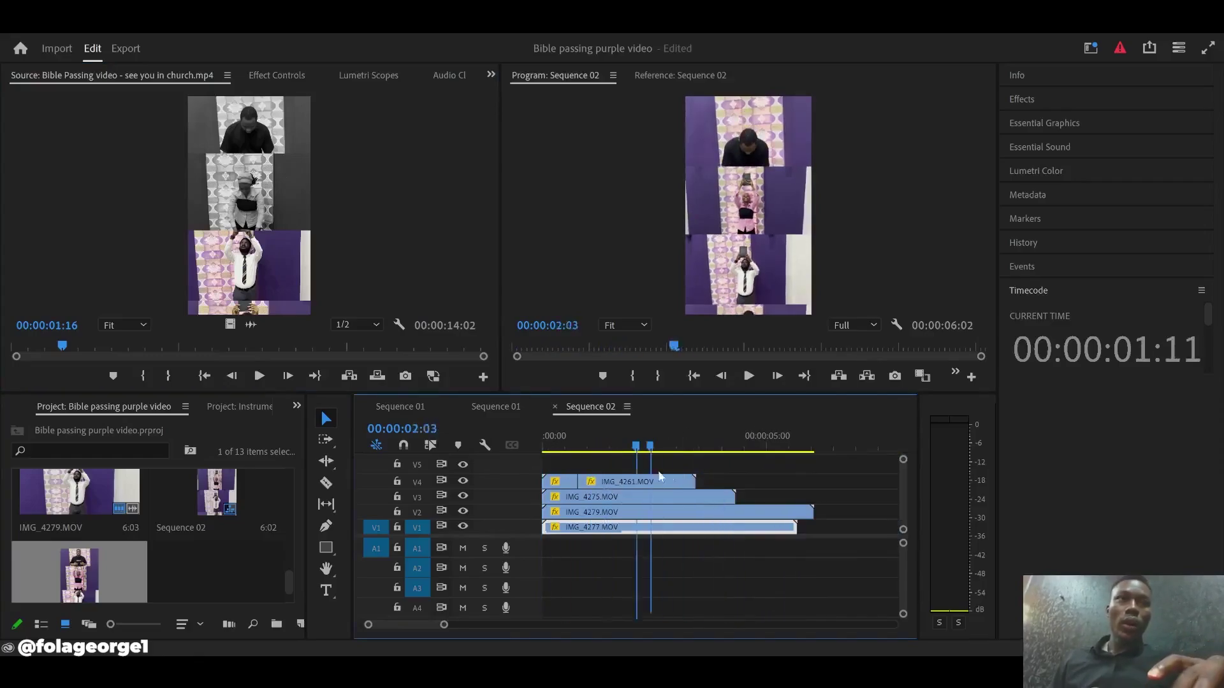
{"action": "mouse_move", "coordinate": [659, 475]}
{"action": "left_mouse_down"}
{"action": "mouse_move", "coordinate": [716, 467]}
{"action": "mouse_move", "coordinate": [598, 472]}
{"action": "mouse_move", "coordinate": [665, 475]}
{"action": "left_mouse_up"}
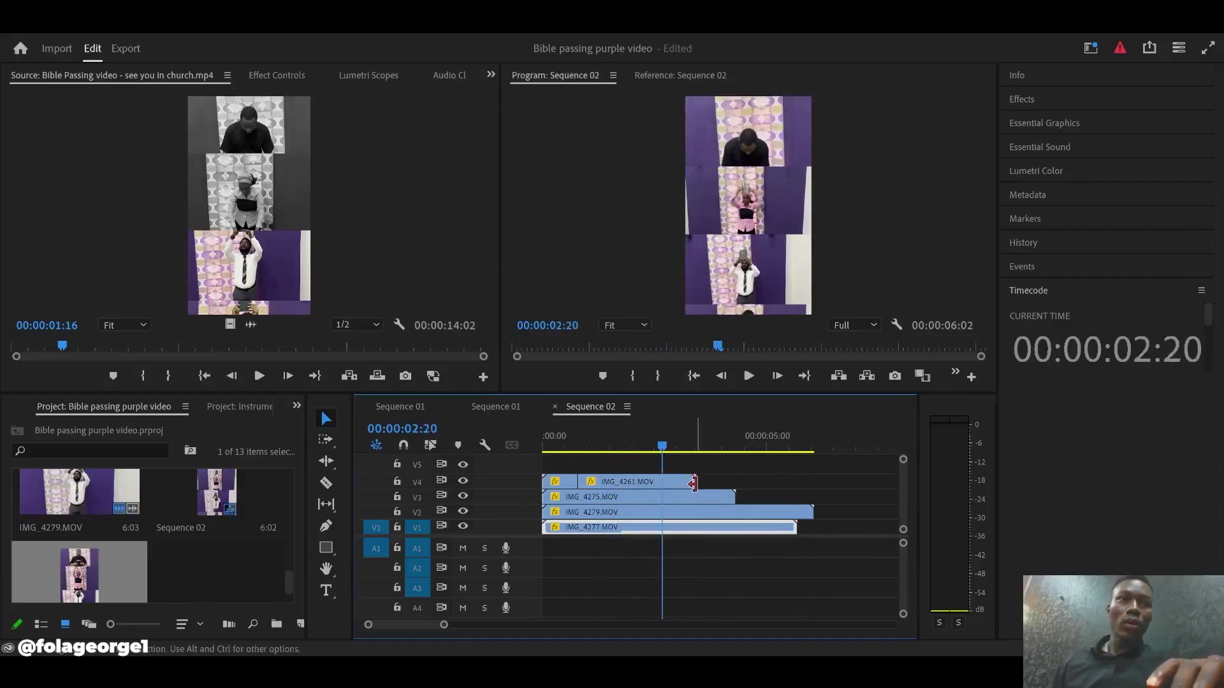
{"action": "left_click_drag", "start_coordinate": [693, 484], "coordinate": [835, 475]}
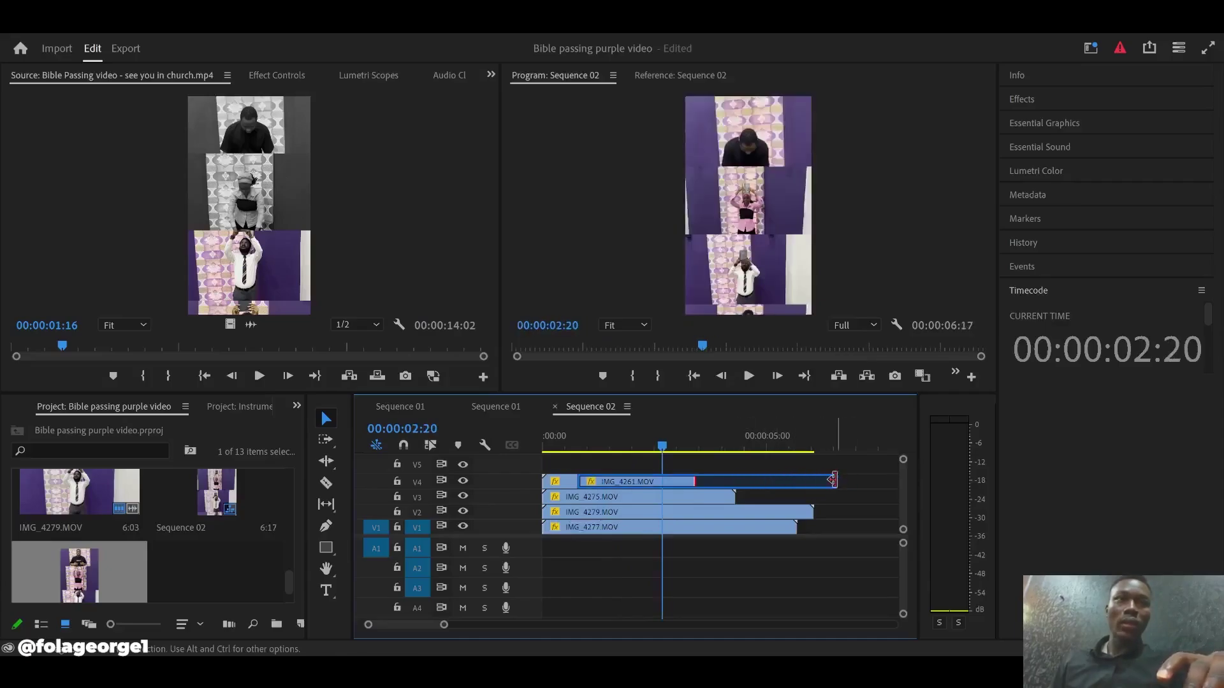
Scrub Sequence 02 from 00:00:00:00 to 00:00:02:02 to examine the action in IMG_4275.MOV
{"action": "left_click_drag", "start_coordinate": [663, 447], "coordinate": [468, 506]}
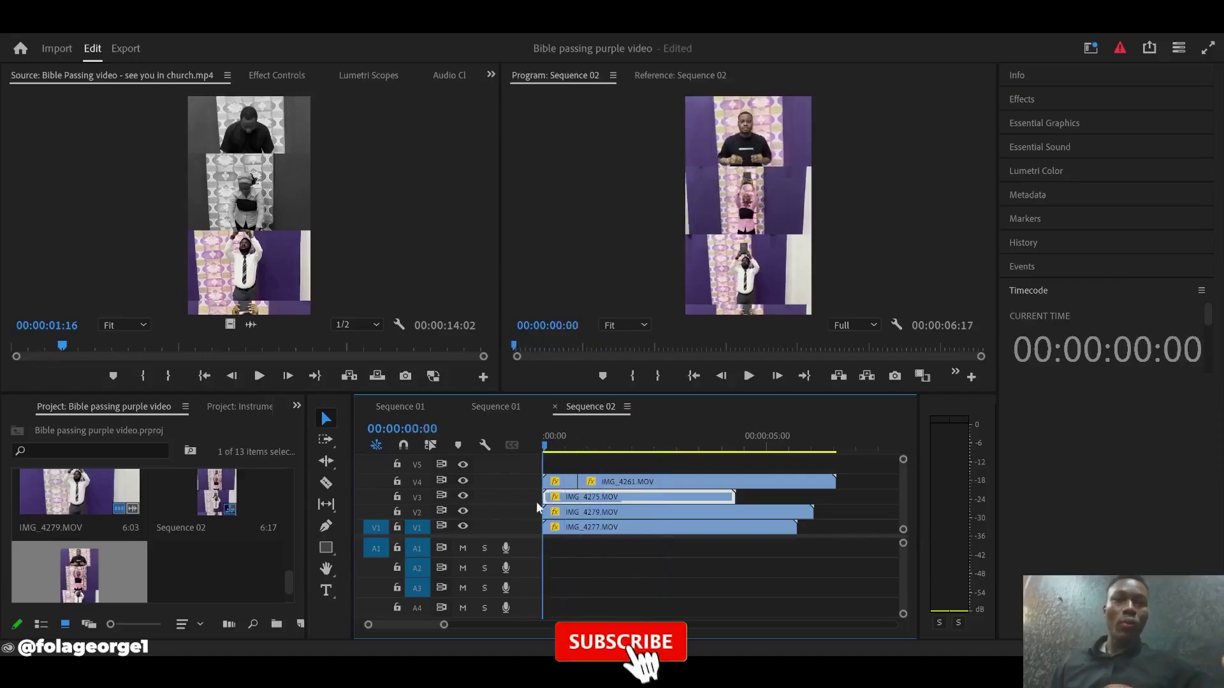
{"action": "key", "text": "="}
{"action": "key", "text": "minus"}
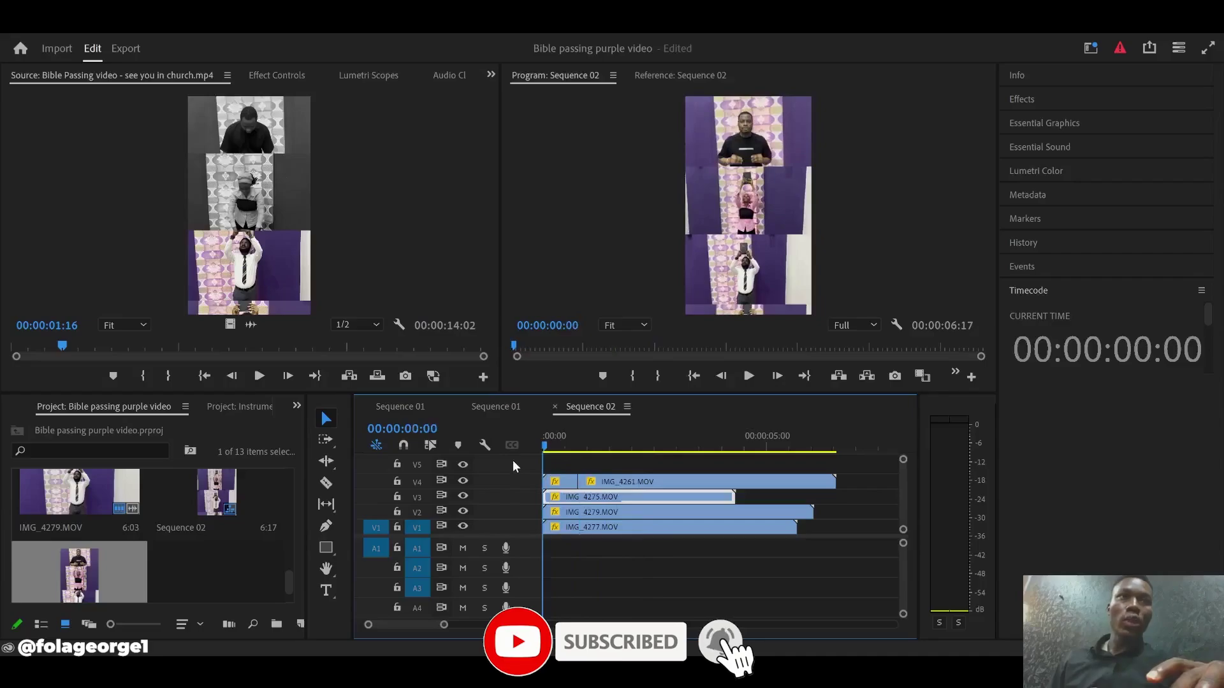
{"action": "left_click_drag", "start_coordinate": [617, 437], "coordinate": [636, 436]}
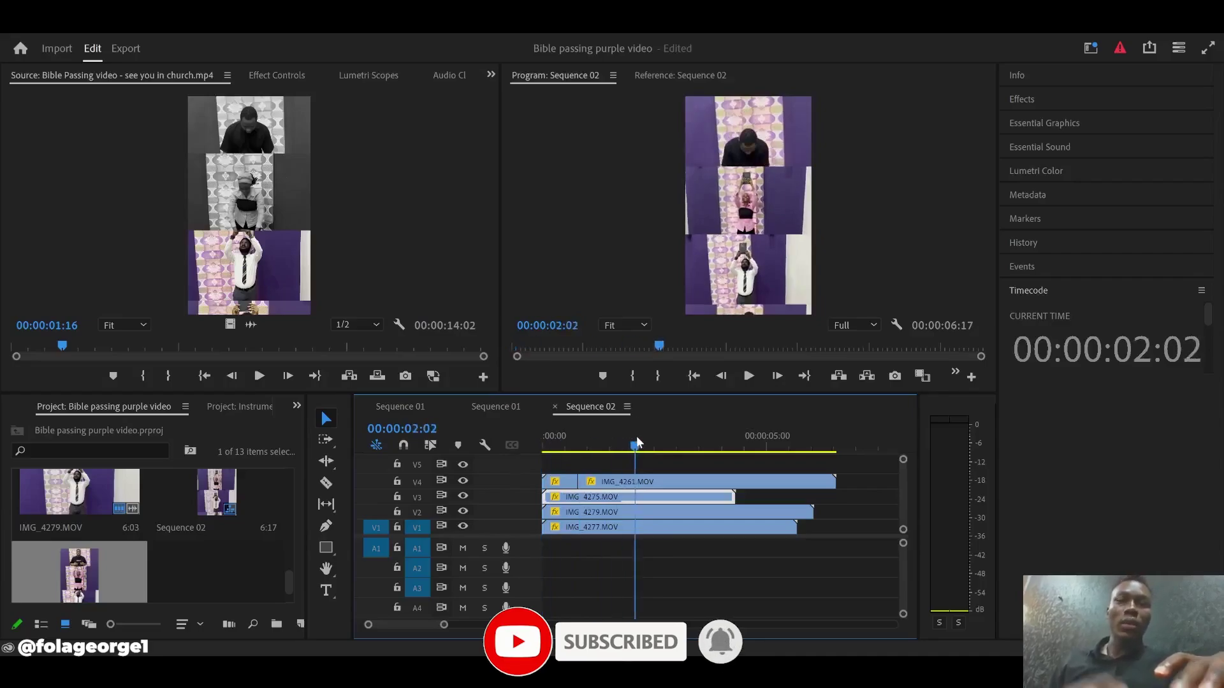